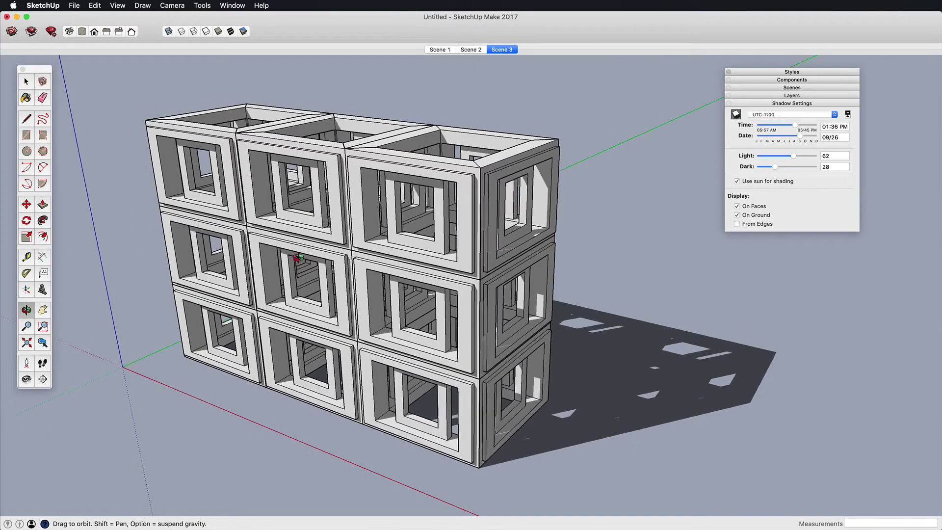
Step: Begin exporting a 2D PNG image of the view, then cancel the export
left_click(74, 6)
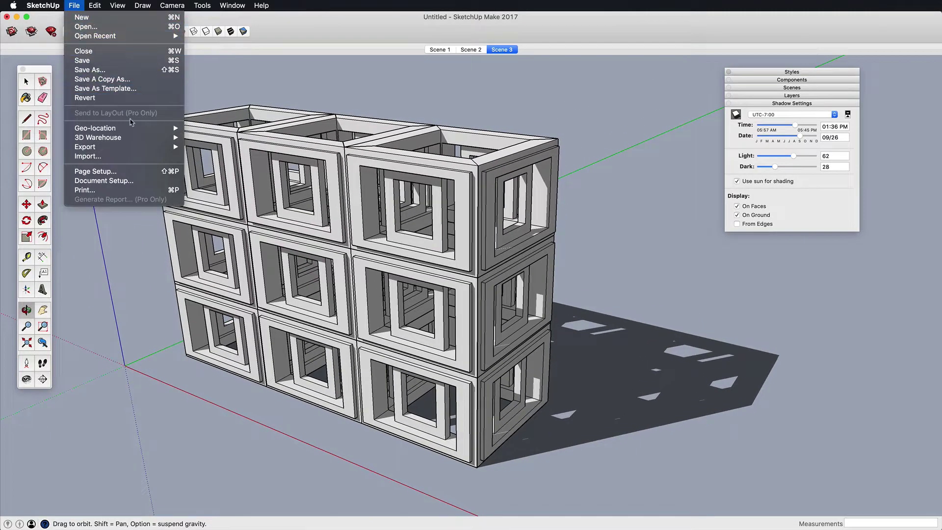
mouse_move(162, 147)
left_click(209, 157)
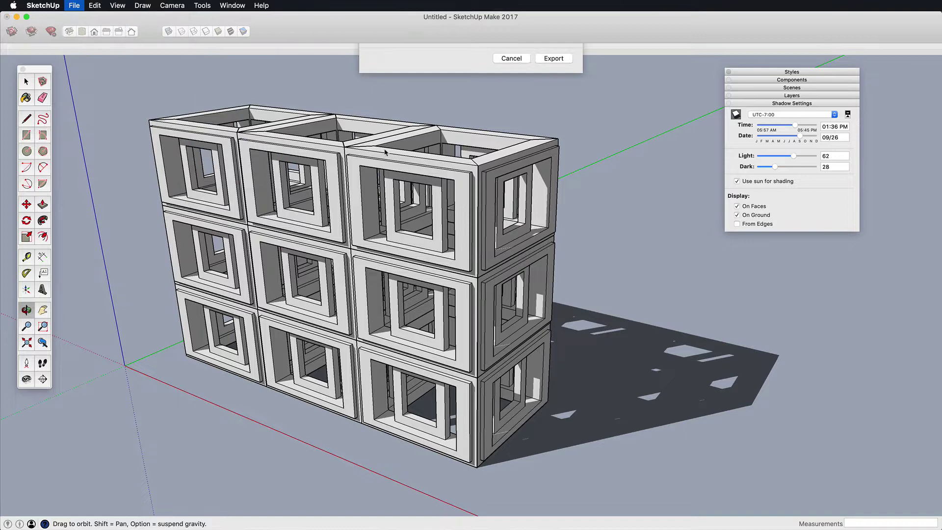
left_click(519, 111)
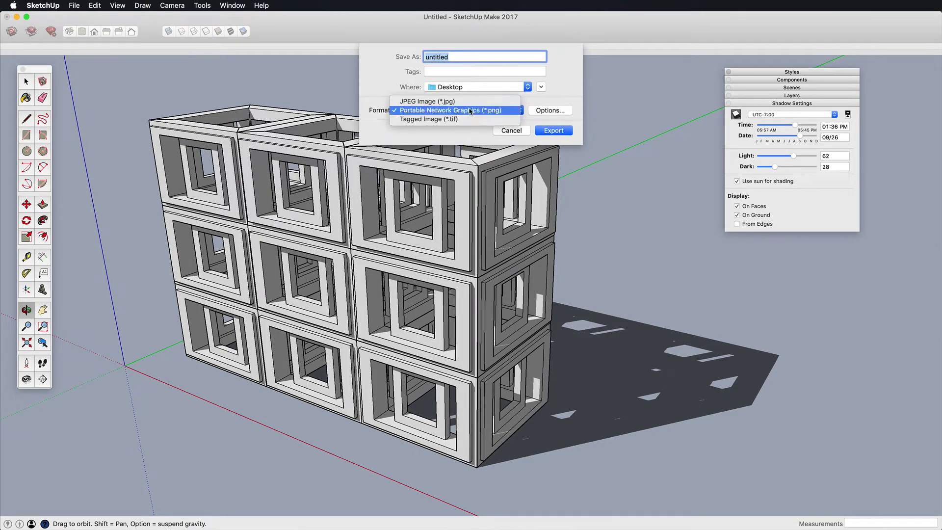
left_click(511, 133)
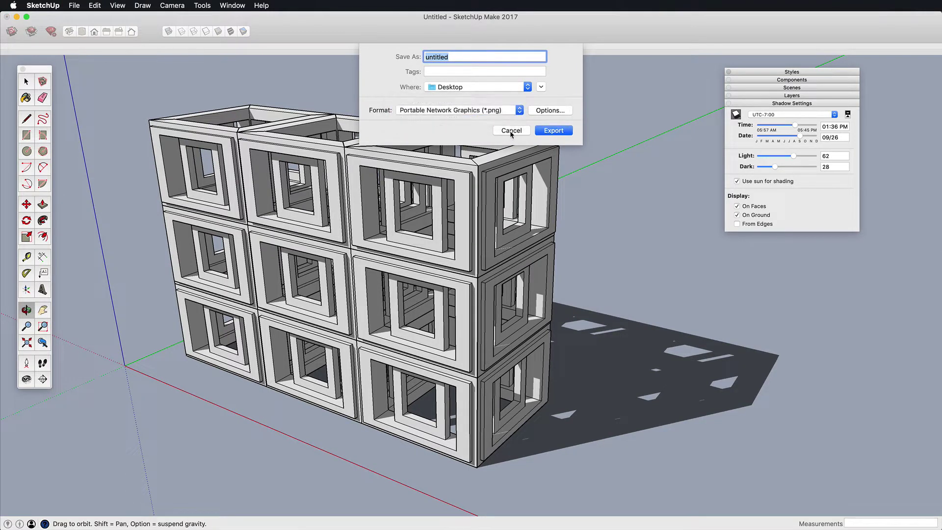
left_click(511, 131)
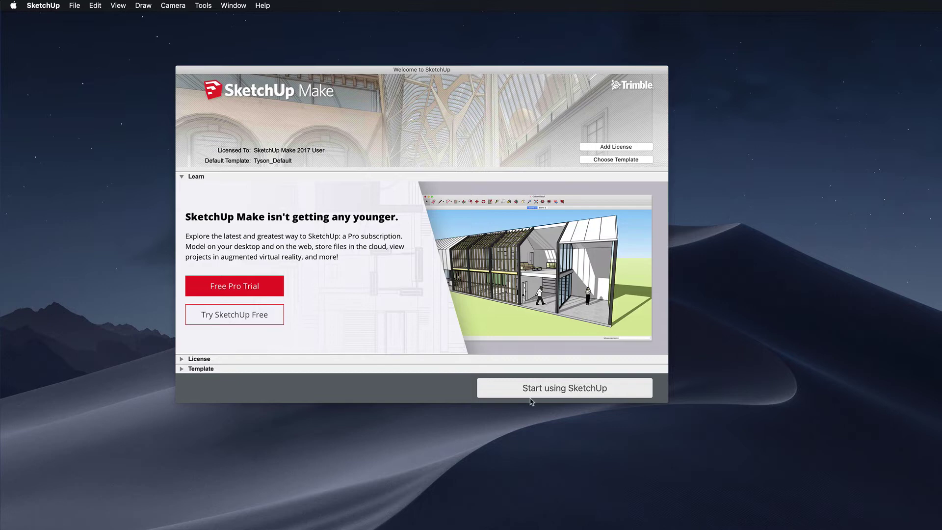
Step: Start a new untitled model from the Welcome window using the default template
left_click_drag(468, 74, 453, 76)
left_click(564, 392)
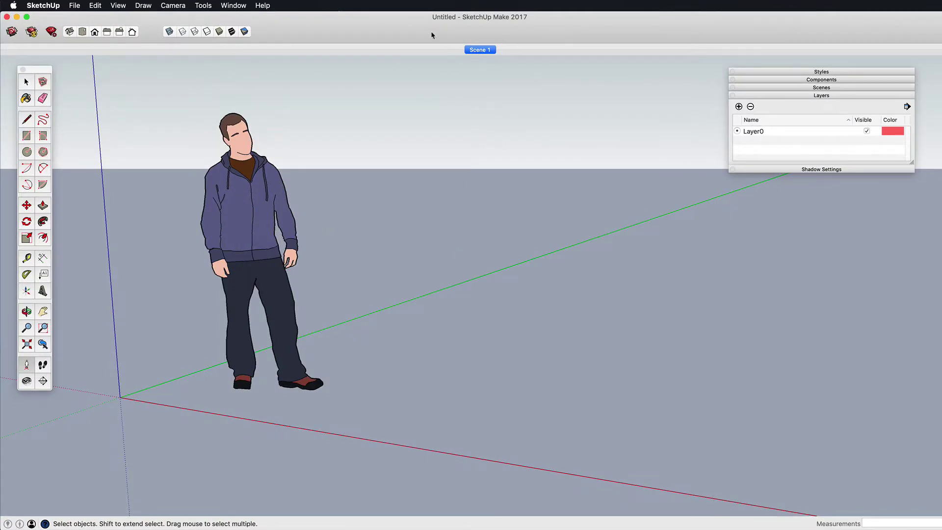
left_click(233, 6)
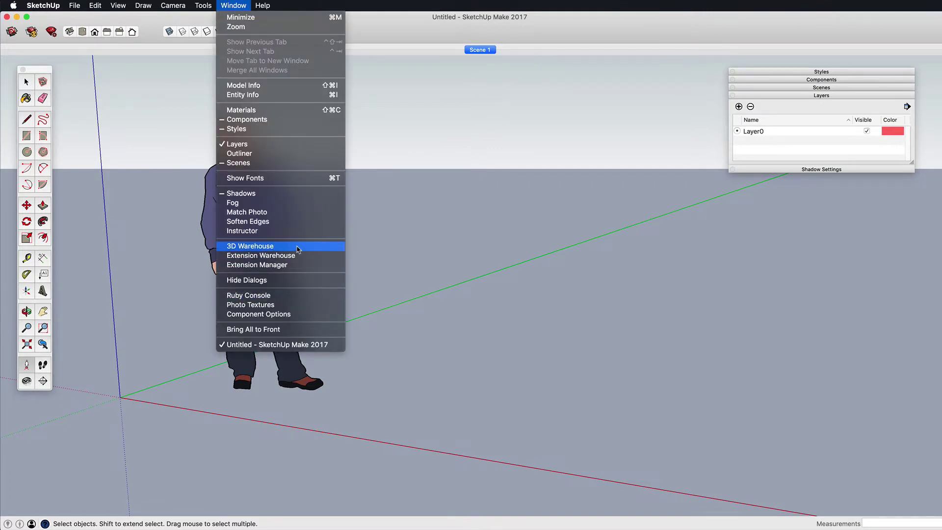
Step: Search 3D Warehouse for 'lego construction' and load the Creator 4915-1 excavator into the model
left_click(275, 246)
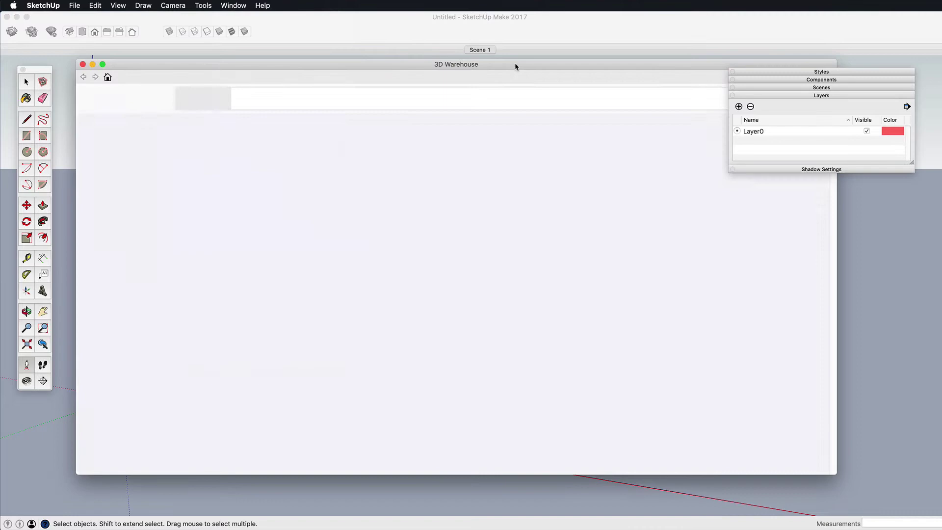
type("le")
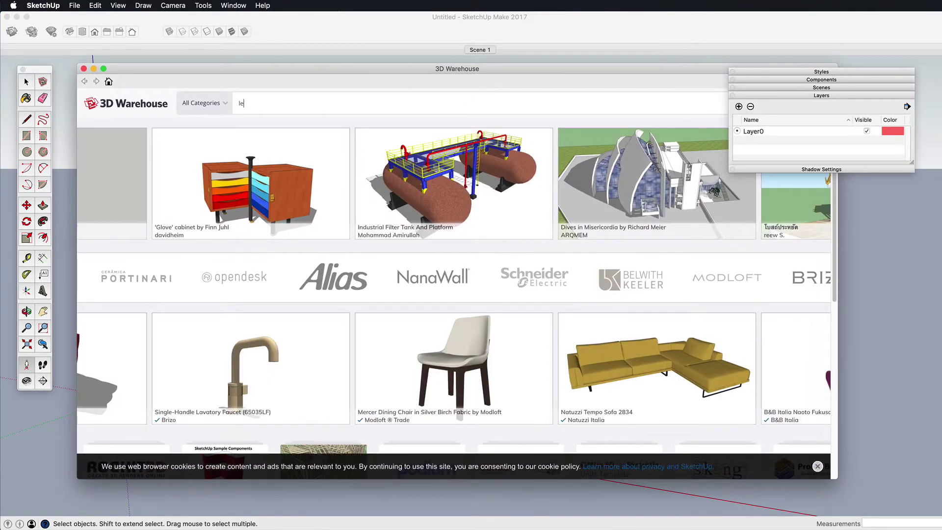
type("go construction")
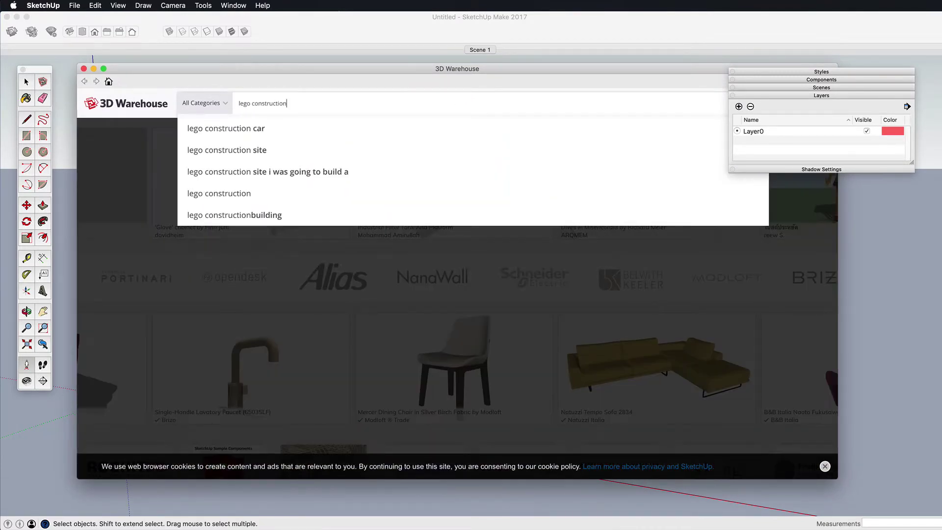
key("Return")
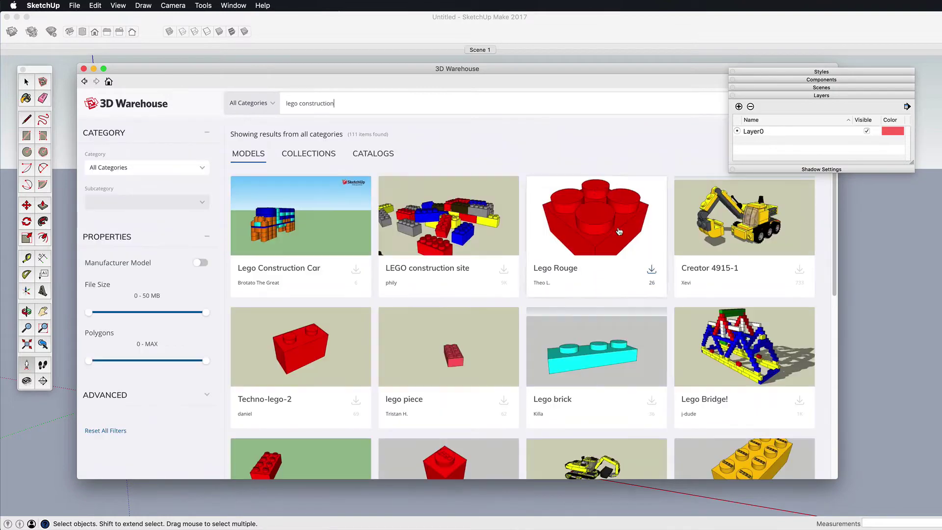
left_click(753, 231)
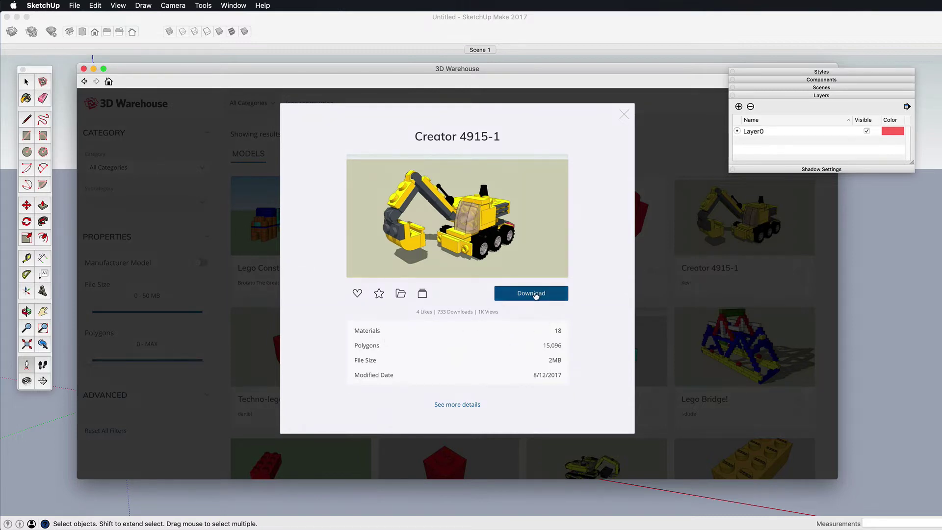
left_click(535, 295)
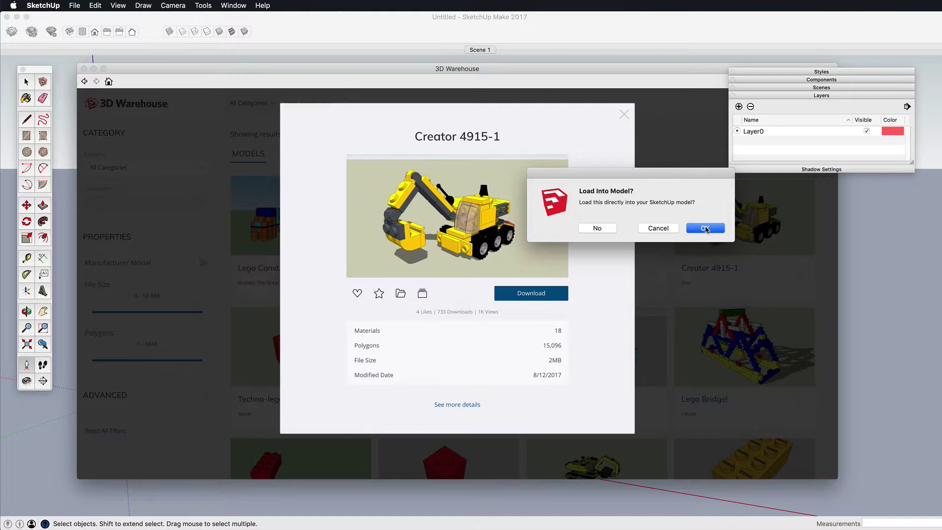
left_click(705, 228)
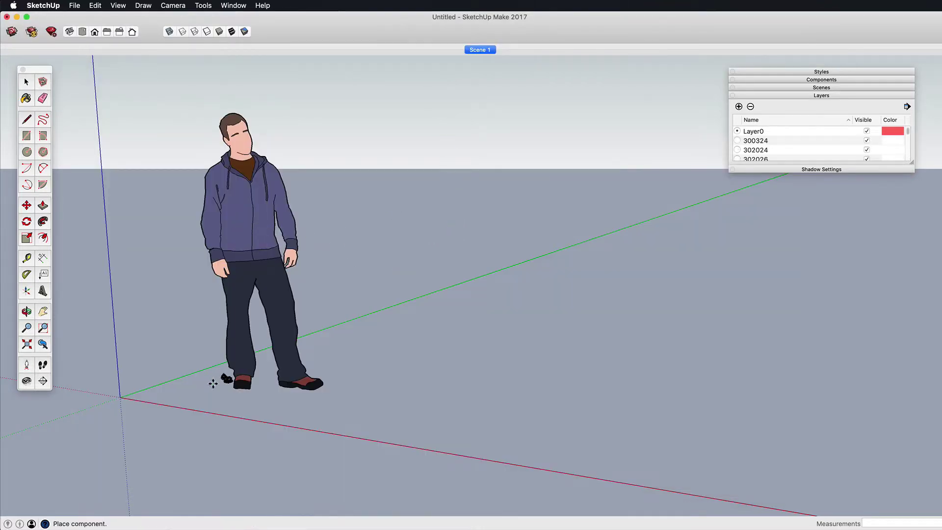
Step: Place the excavator near the origin and erase the standing person figure
left_click(177, 391)
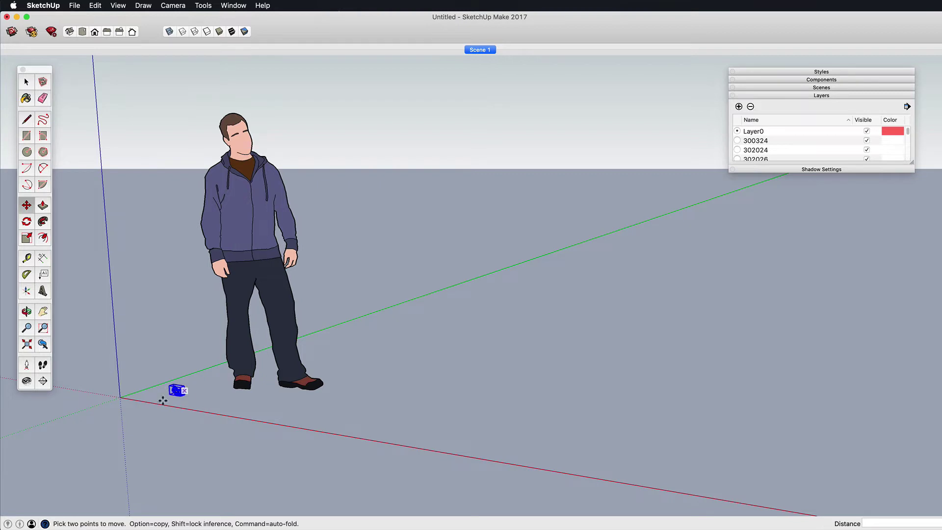
key("e")
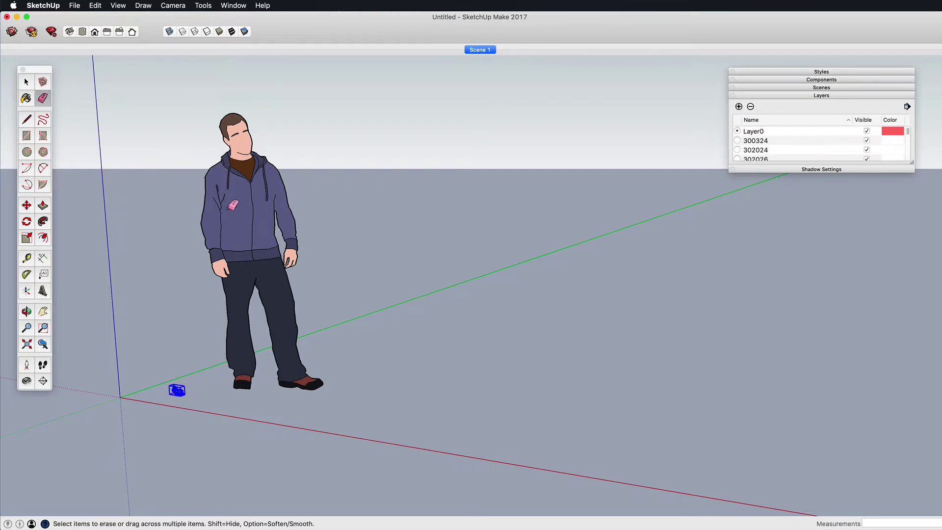
left_click(239, 347)
Step: Pan, zoom and orbit to frame the excavator from a higher angle, then return to Select
middle_click_drag(203, 391, 325, 323, "shift")
left_click(43, 313)
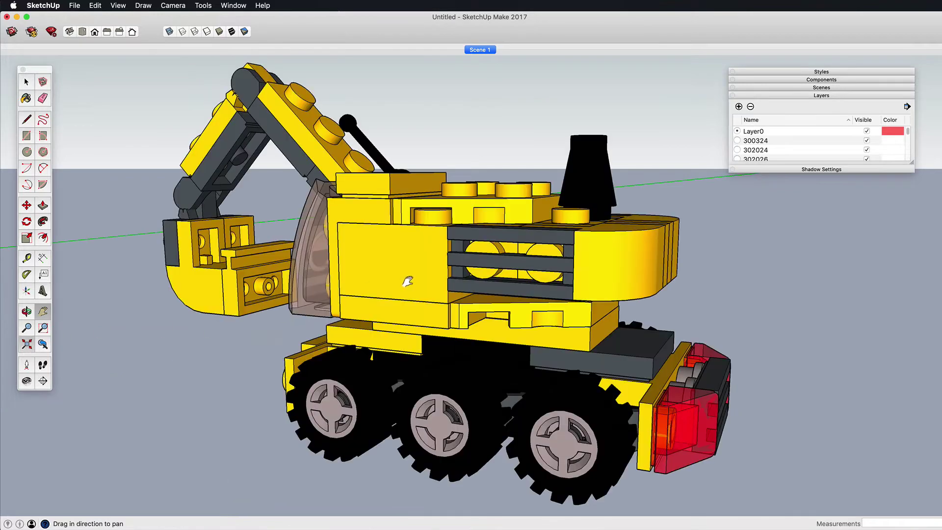
middle_click_drag(408, 281, 605, 373)
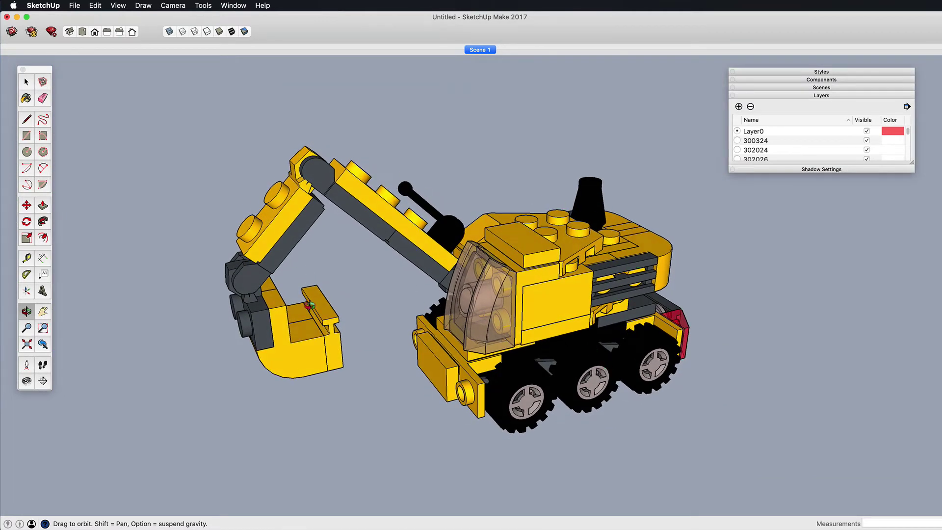
middle_click_drag(511, 324, 520, 332)
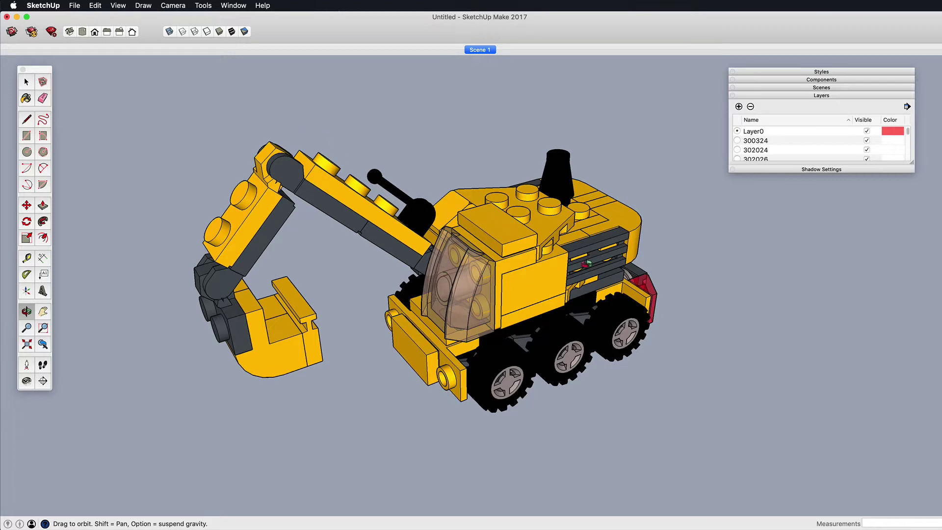
middle_click_drag(504, 273, 531, 238)
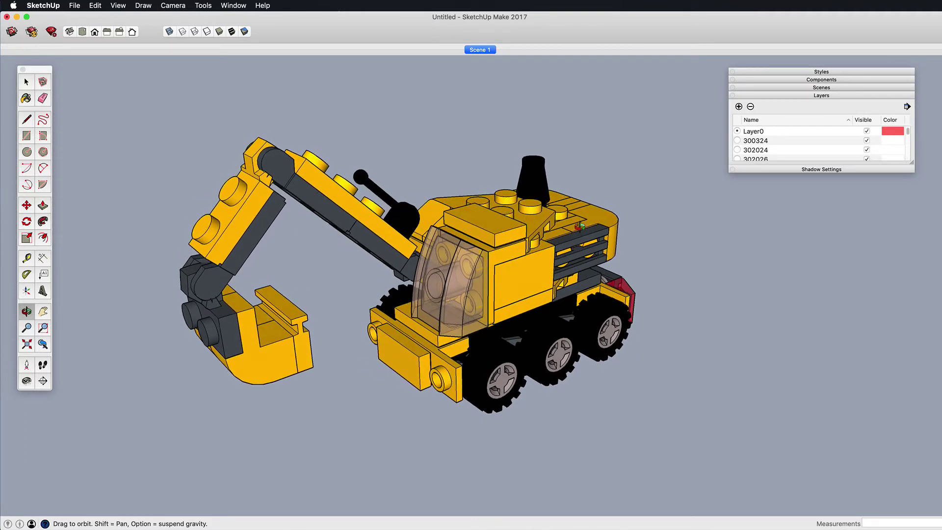
key("space")
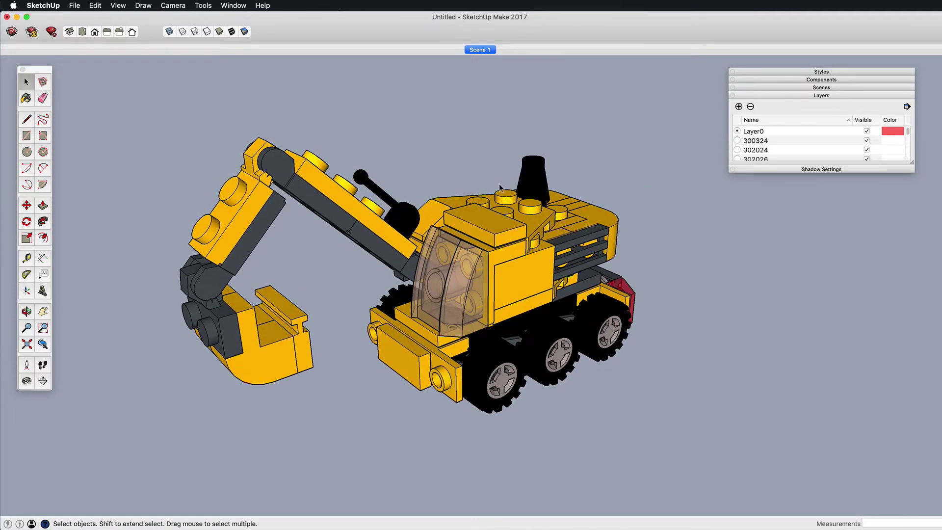
Step: Delete layers 300324 through 73587 in the Layers panel, leaving only Layer0
left_click_drag(913, 166, 908, 460)
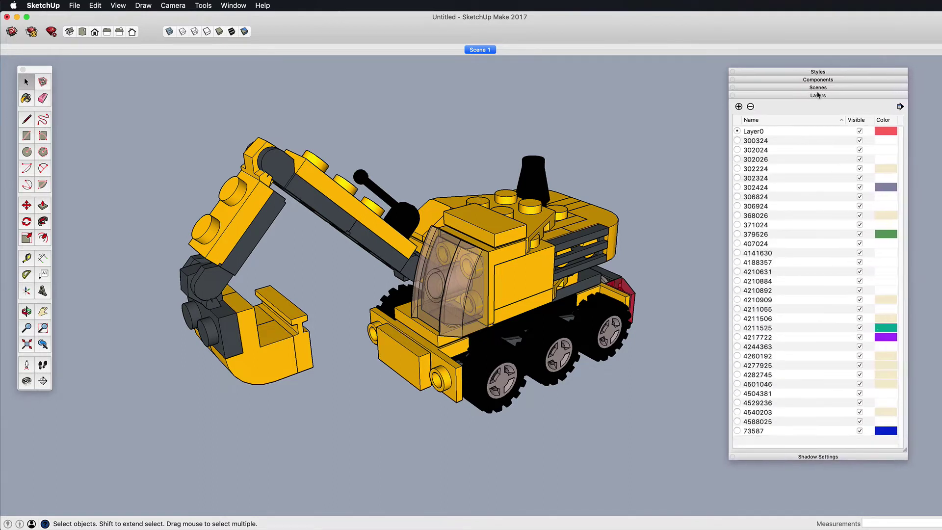
left_click_drag(833, 75, 792, 68)
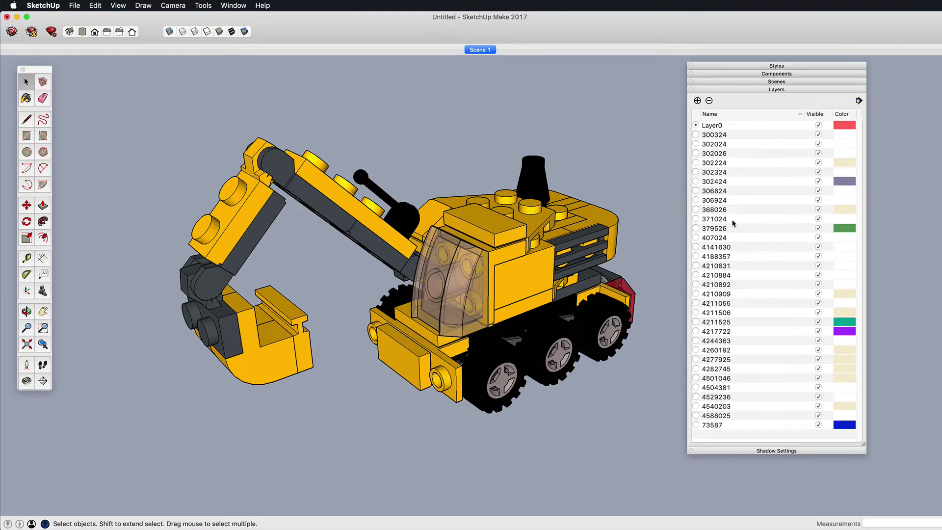
left_click_drag(866, 446, 871, 461)
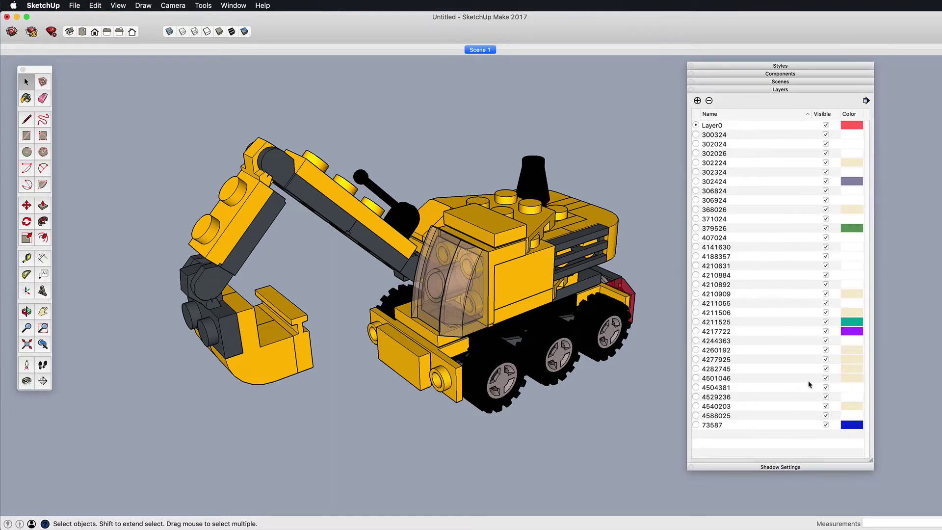
left_click(726, 138)
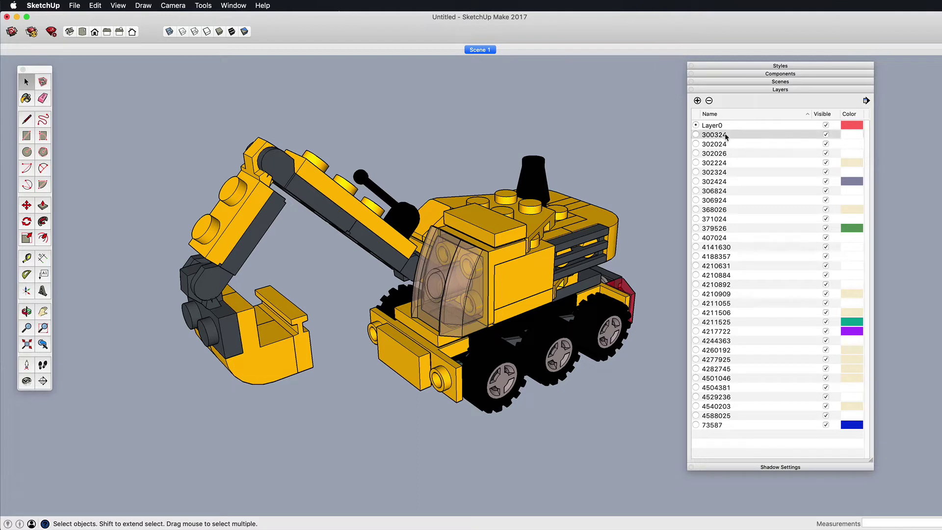
left_click(726, 425, "shift")
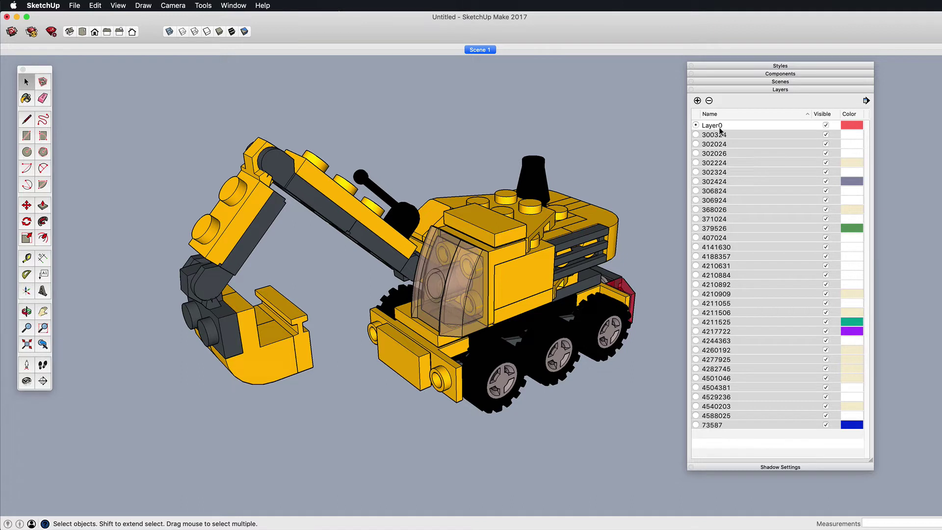
left_click(711, 103)
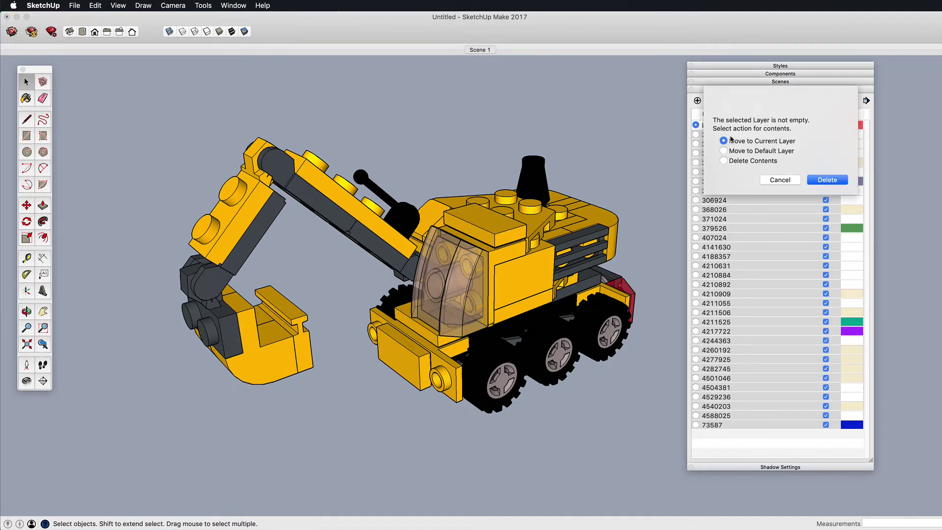
left_click(827, 182)
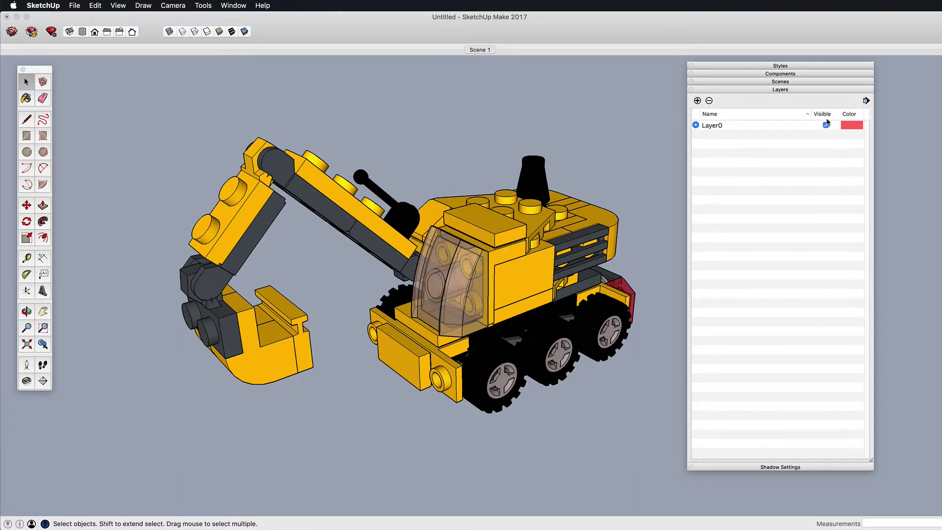
left_click_drag(828, 68, 789, 69)
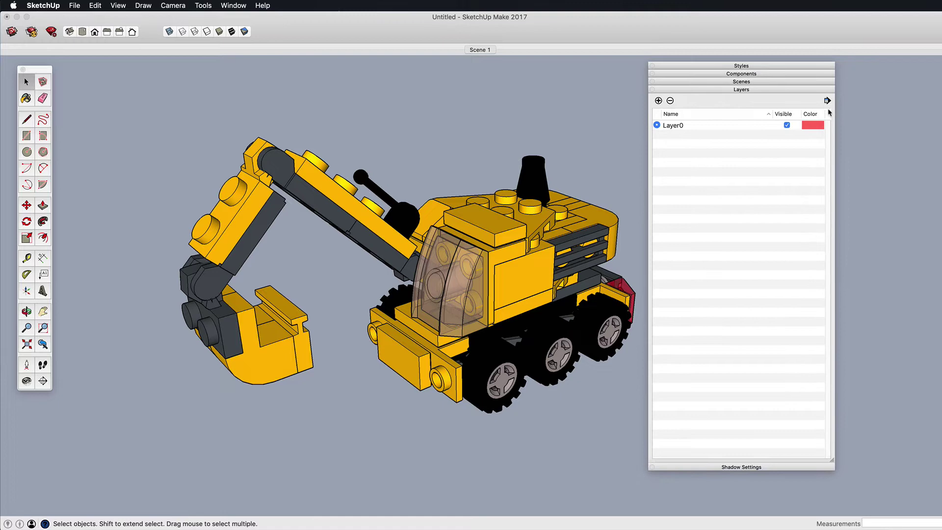
Step: Colour the model by layer and set Layer0's colour to Cayenne dark red
left_click(828, 101)
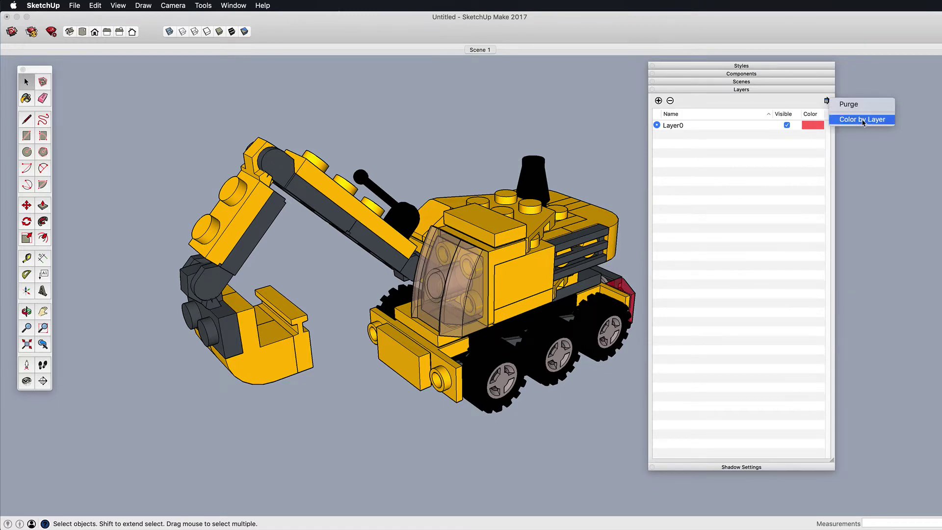
left_click(863, 120)
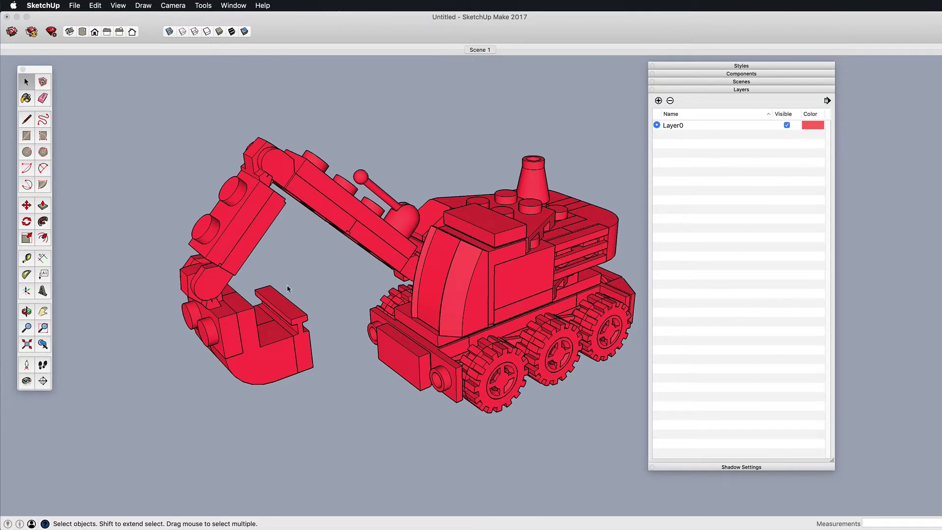
left_click(813, 126)
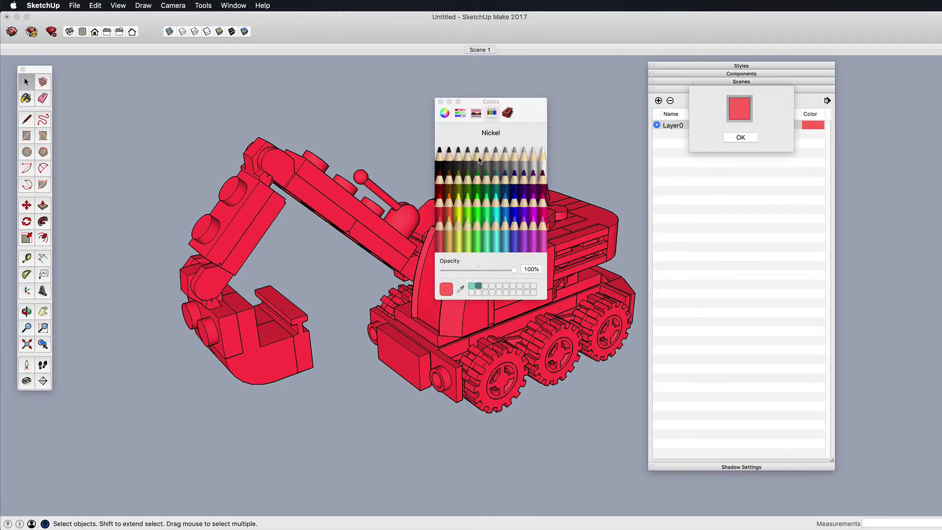
left_click(448, 185)
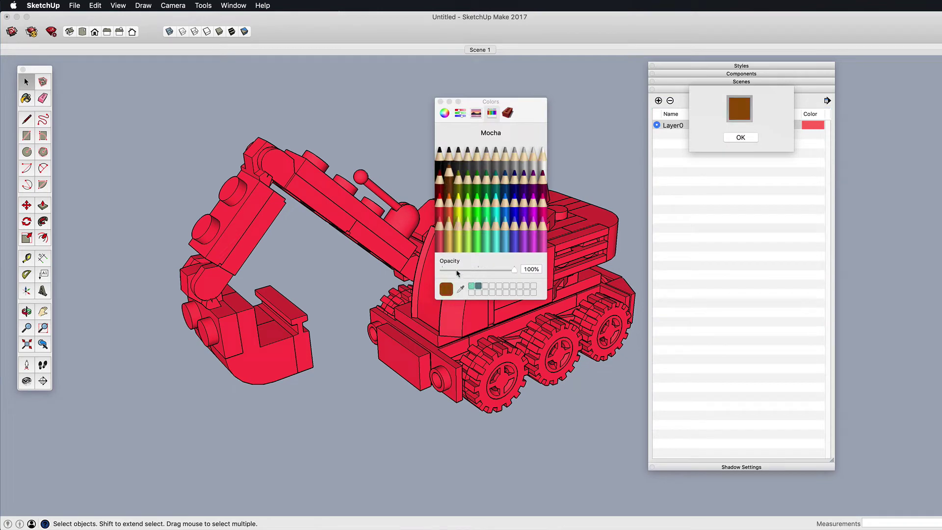
left_click(440, 179)
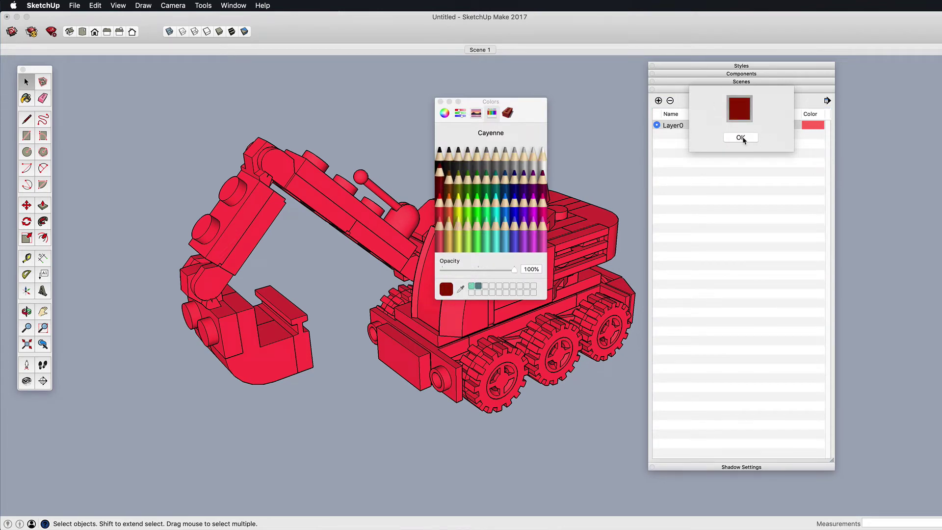
left_click(741, 138)
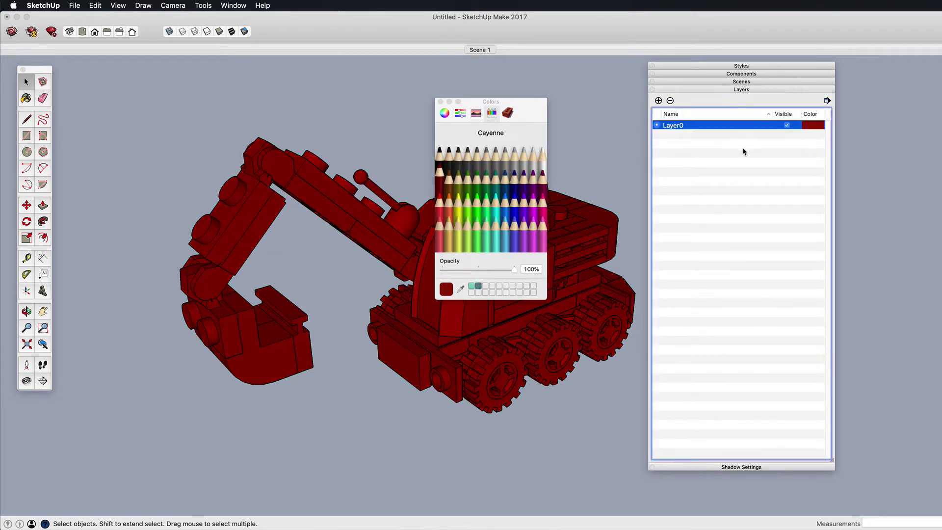
left_click(440, 101)
Step: Orbit around the red excavator and return close to the original viewing angle
left_click(526, 269)
middle_click_drag(526, 269, 515, 196)
left_click_drag(516, 195, 533, 287)
key("space")
left_click(594, 404)
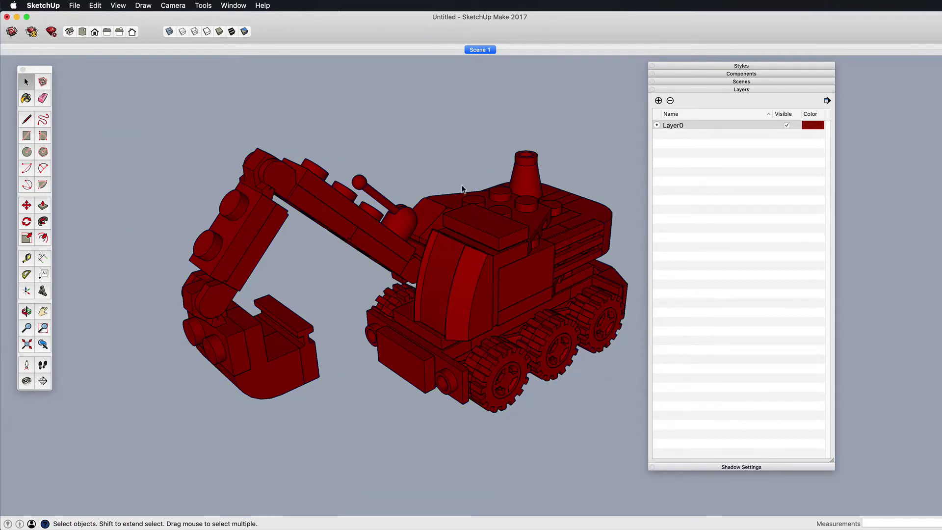
middle_click_drag(555, 127, 586, 176)
Step: Create a new style from the current one and name it outline
left_click(758, 90)
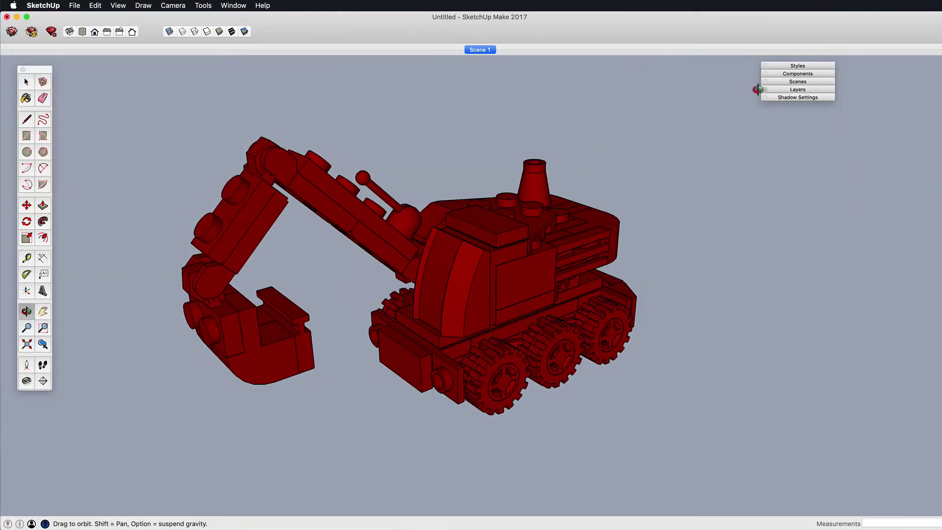
left_click(796, 66)
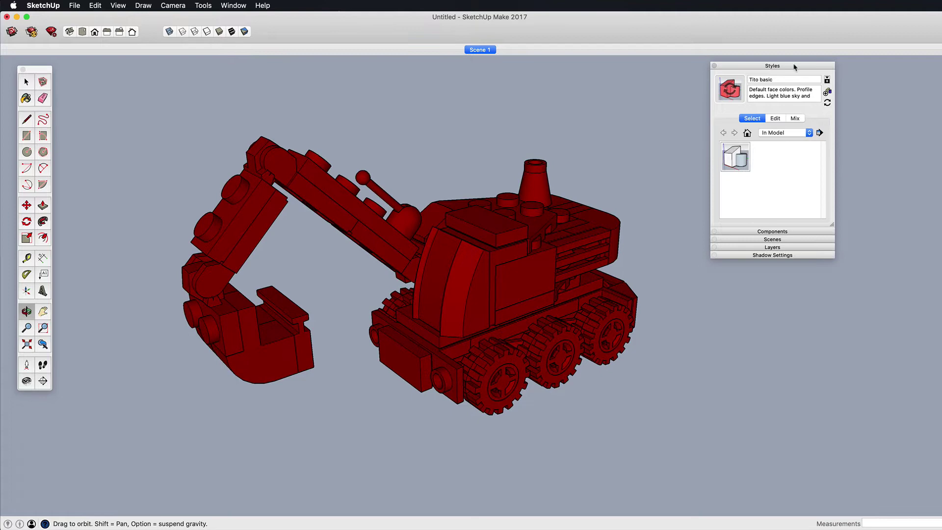
left_click_drag(795, 67, 762, 79)
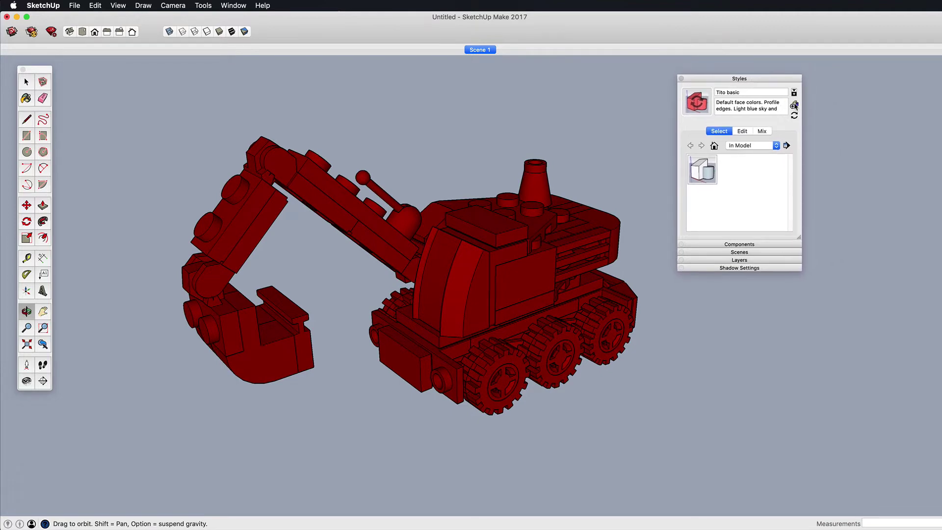
left_click(794, 105)
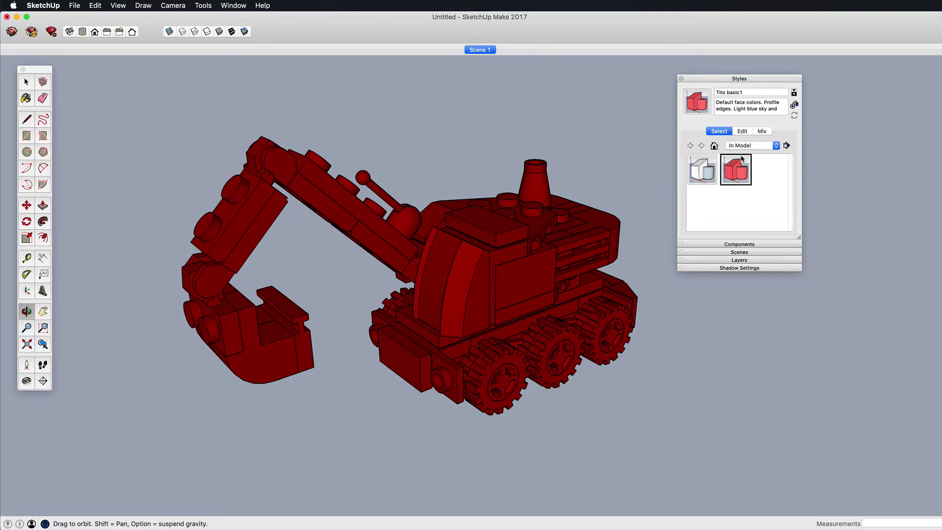
left_click(754, 93)
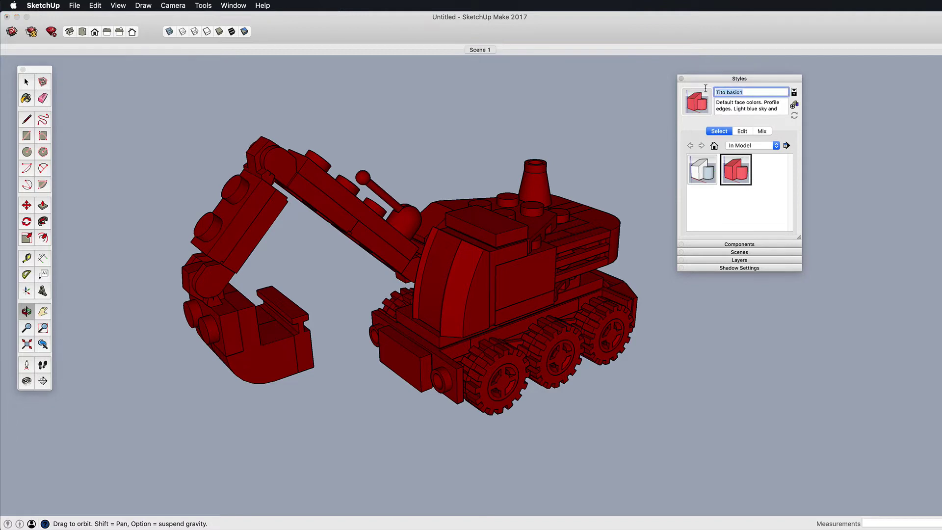
type("outline")
key("Return")
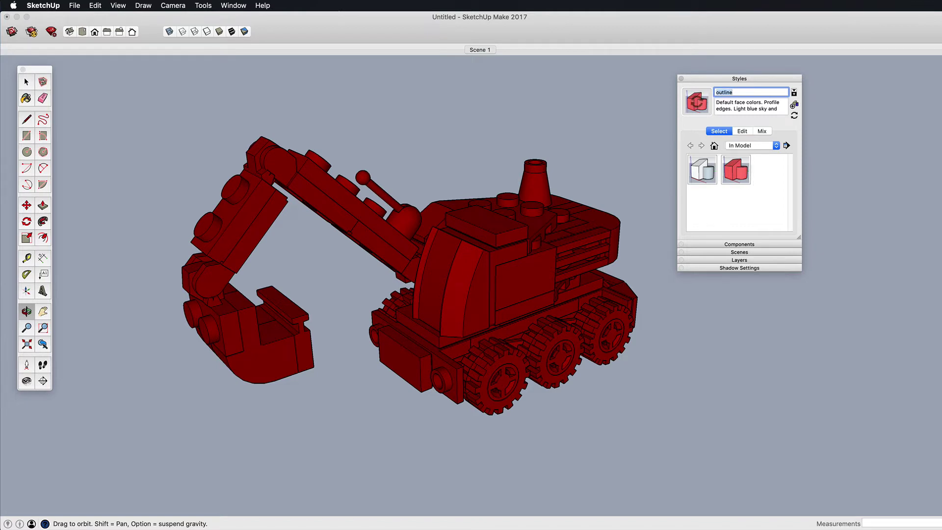
Step: Turn off edges and profiles in the outline style and keep faces plain shaded
left_click(743, 131)
left_click_drag(800, 295, 844, 308)
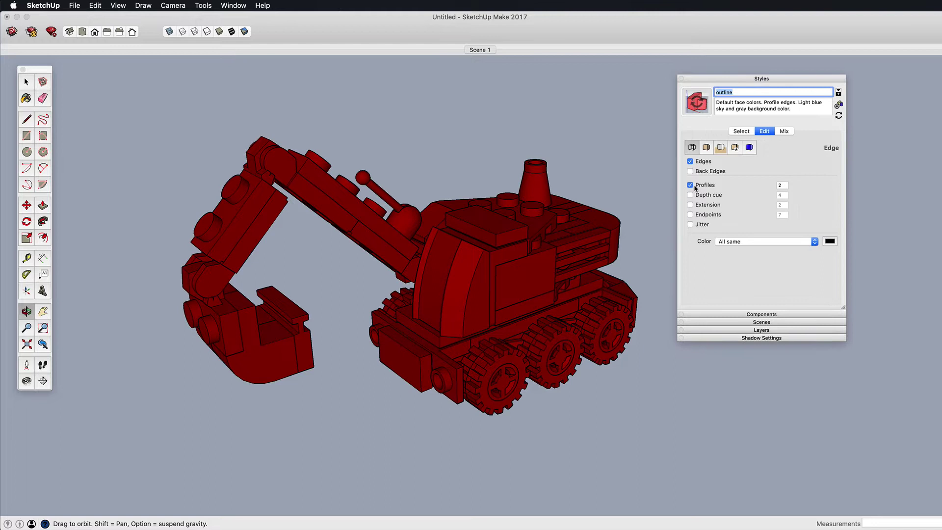
left_click(691, 162)
left_click(690, 185)
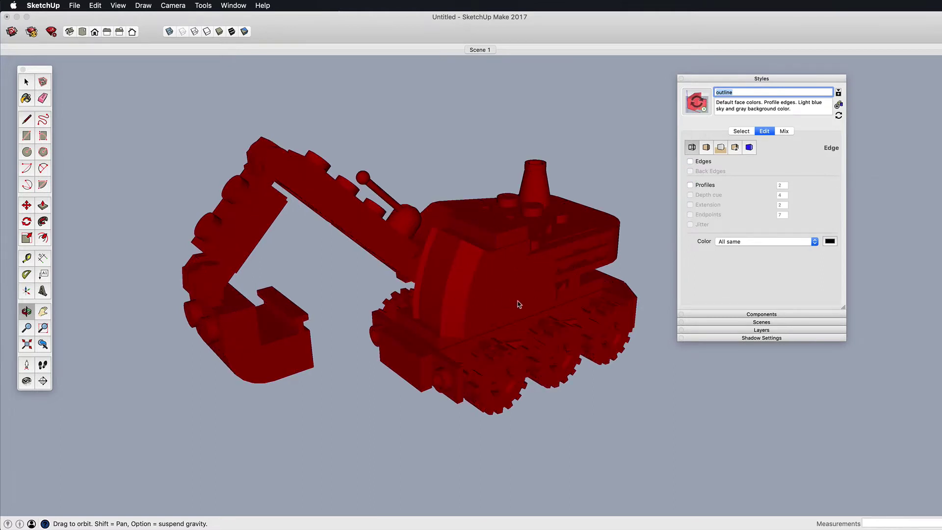
left_click(708, 148)
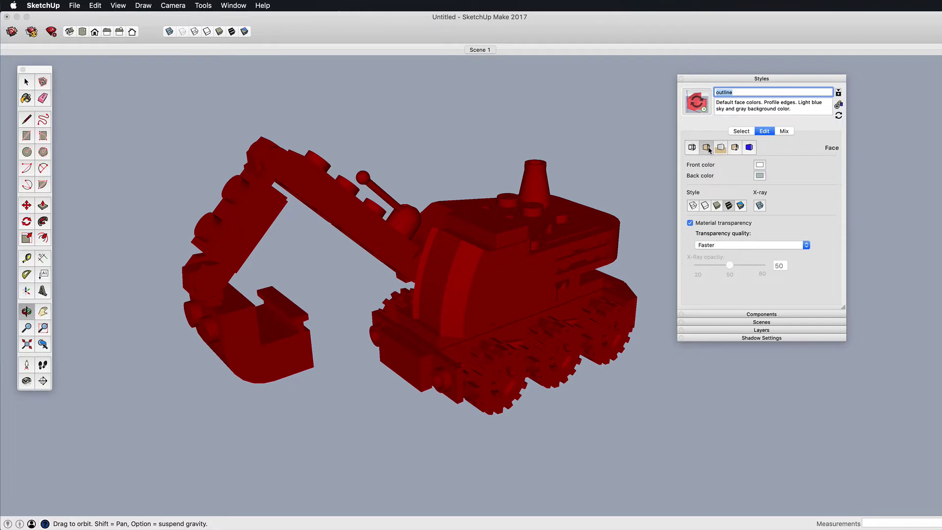
left_click(728, 207)
left_click(721, 211)
Step: Turn off the sky and make the background white
left_click(719, 155)
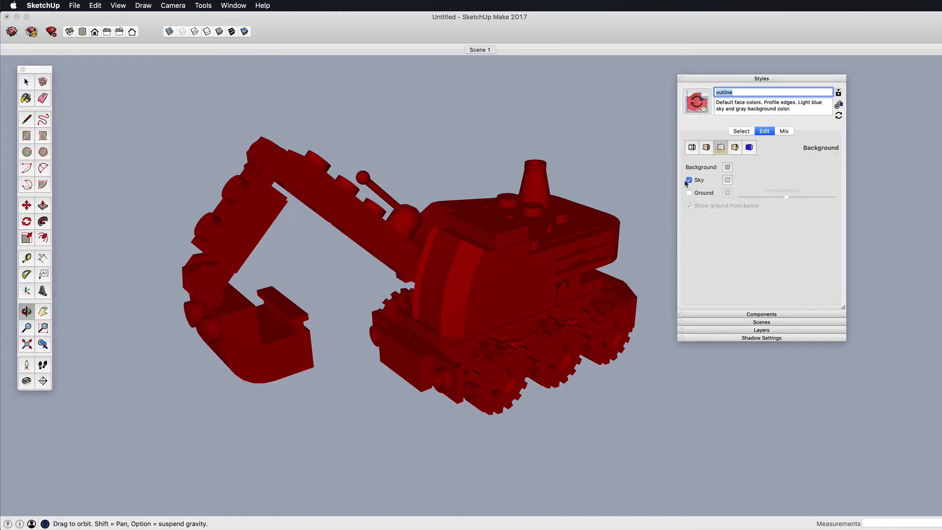
left_click(630, 236)
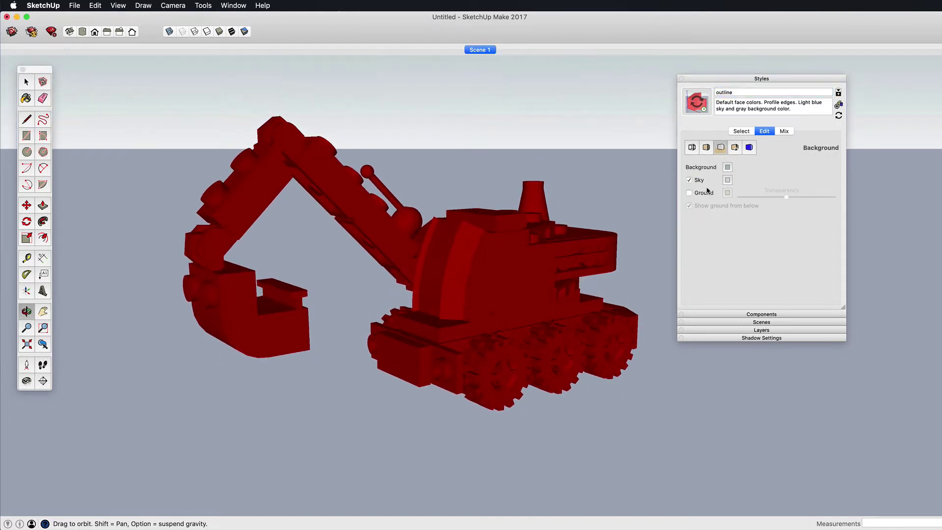
left_click(689, 180)
left_click(728, 167)
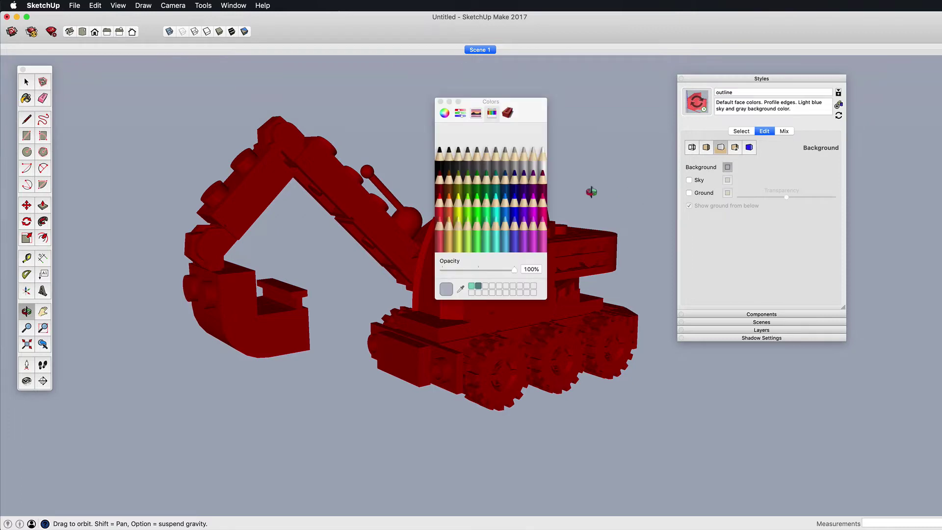
left_click(543, 154)
left_click(441, 101)
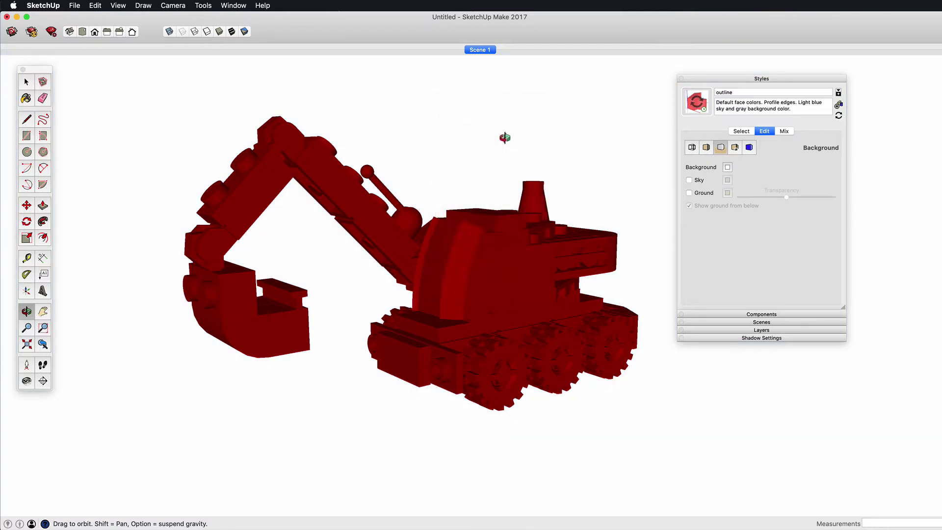
left_click_drag(549, 276, 446, 237)
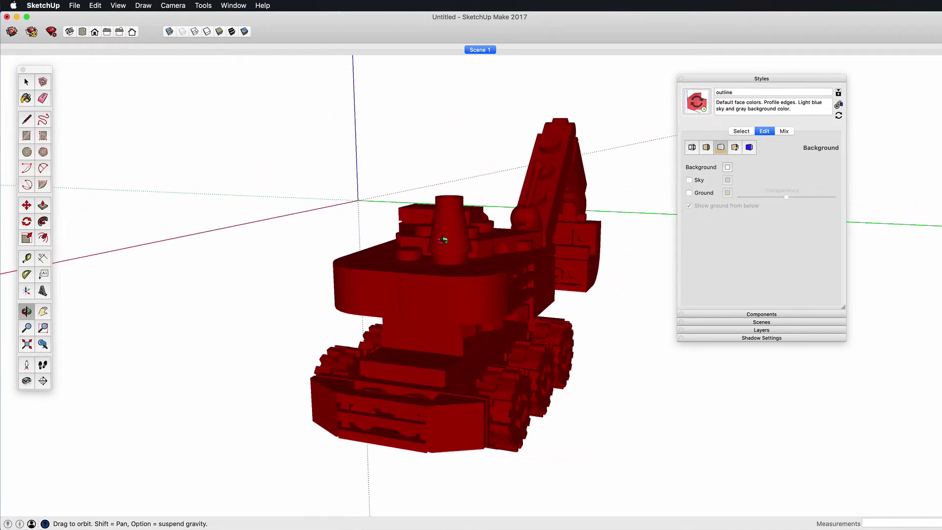
Step: Hide the model axes and update the outline style with the changes
left_click(749, 148)
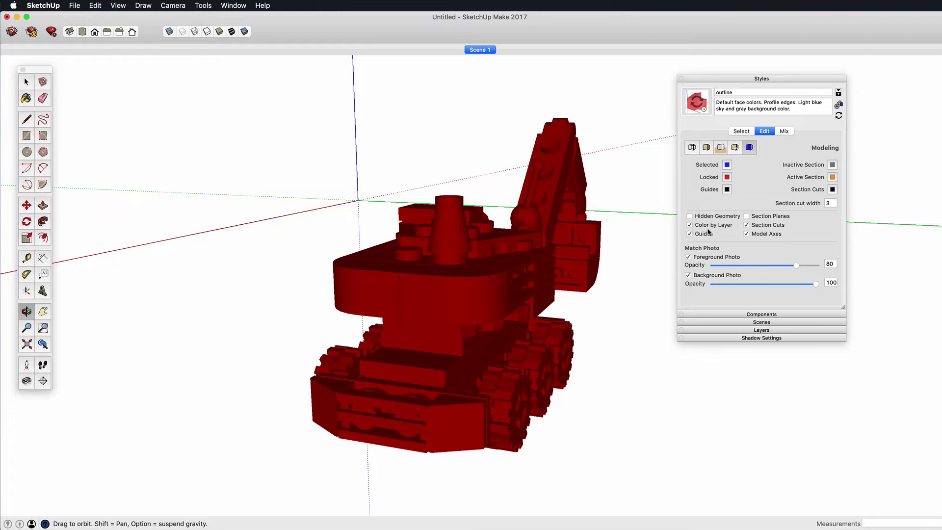
left_click(746, 234)
left_click_drag(442, 275, 595, 151)
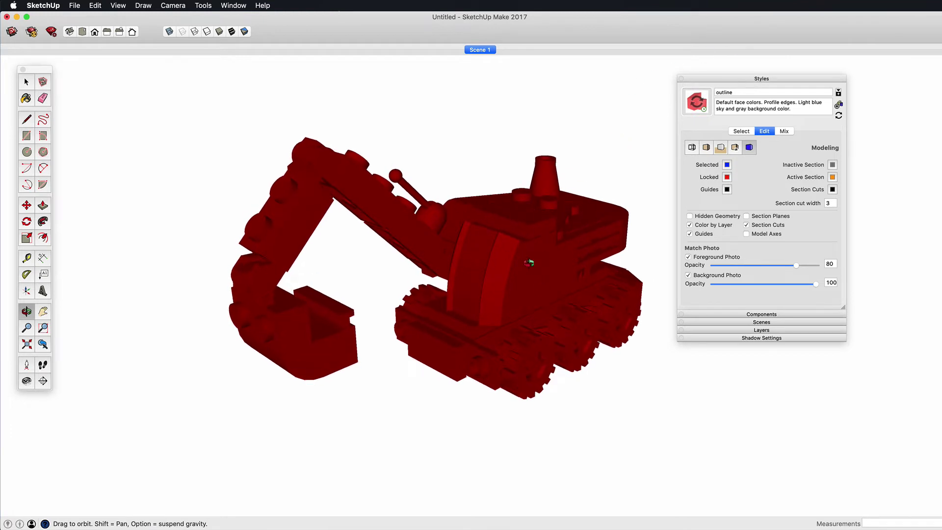
left_click(697, 104)
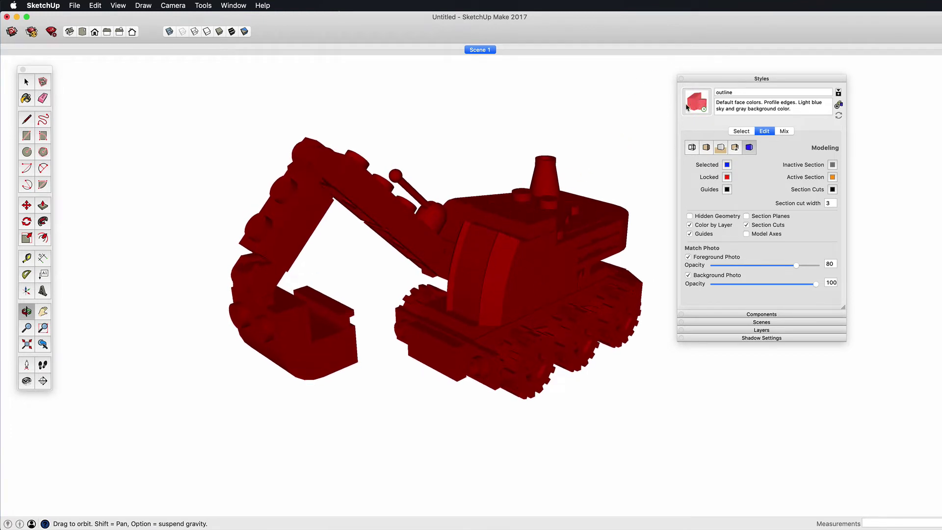
Step: Enable sun shading with Light 0 and Dark 100, then orbit to a side-on excavator view
left_click(737, 79)
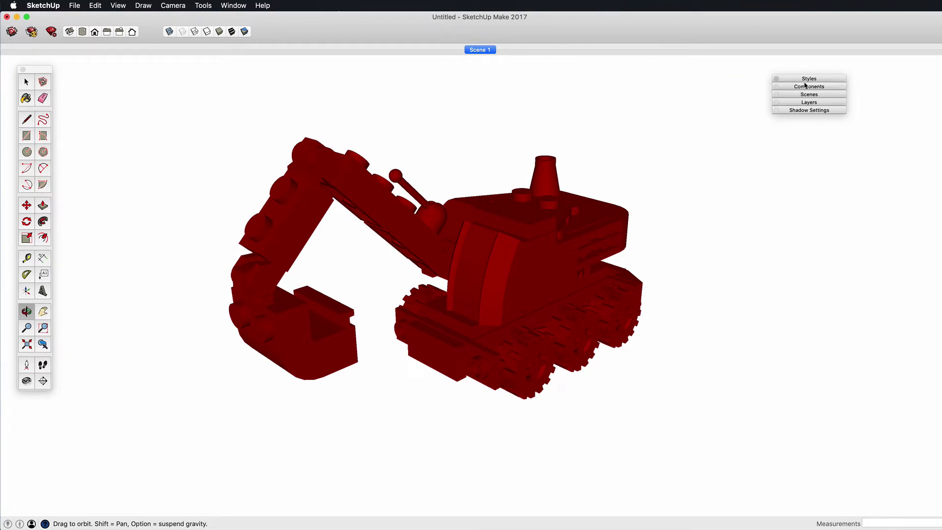
left_click(805, 110)
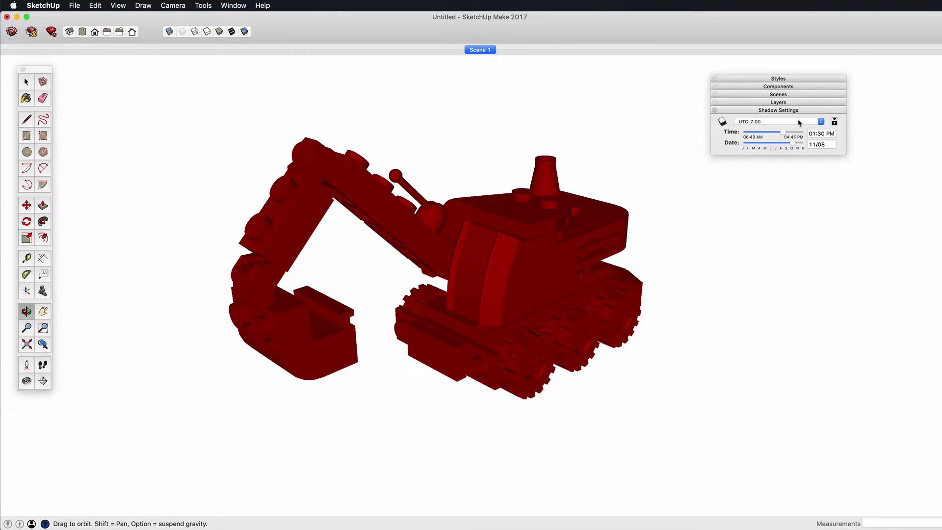
left_click(835, 122)
left_click(723, 189)
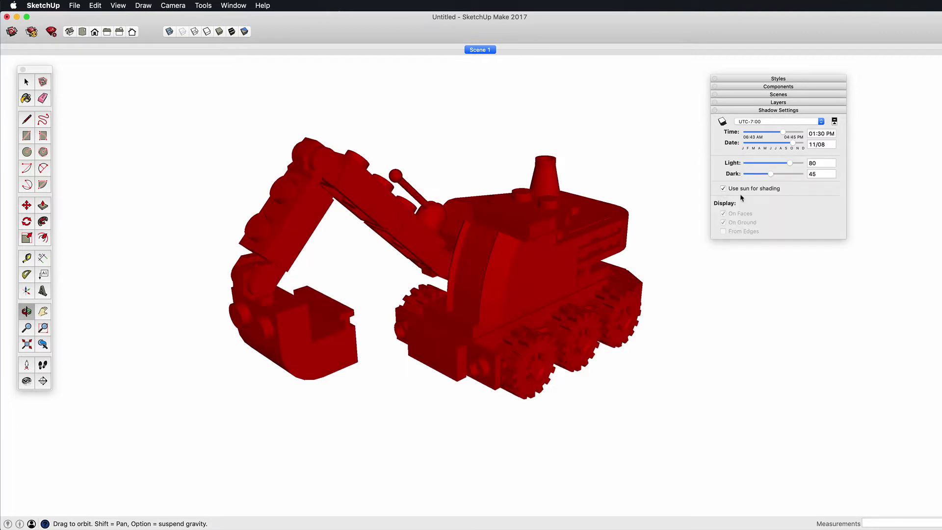
mouse_move(770, 176)
left_mouse_down()
mouse_move(811, 176)
mouse_move(785, 165)
mouse_move(738, 165)
left_mouse_up()
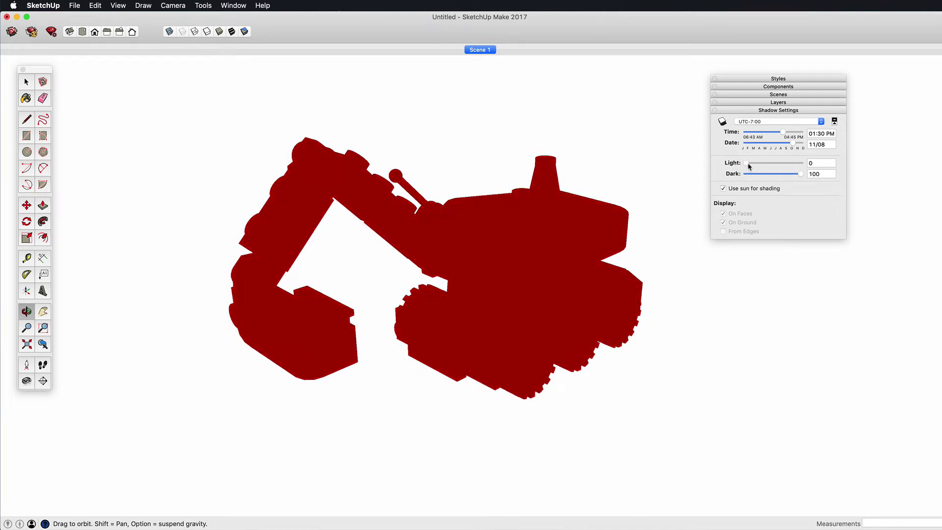
left_click_drag(520, 319, 520, 208)
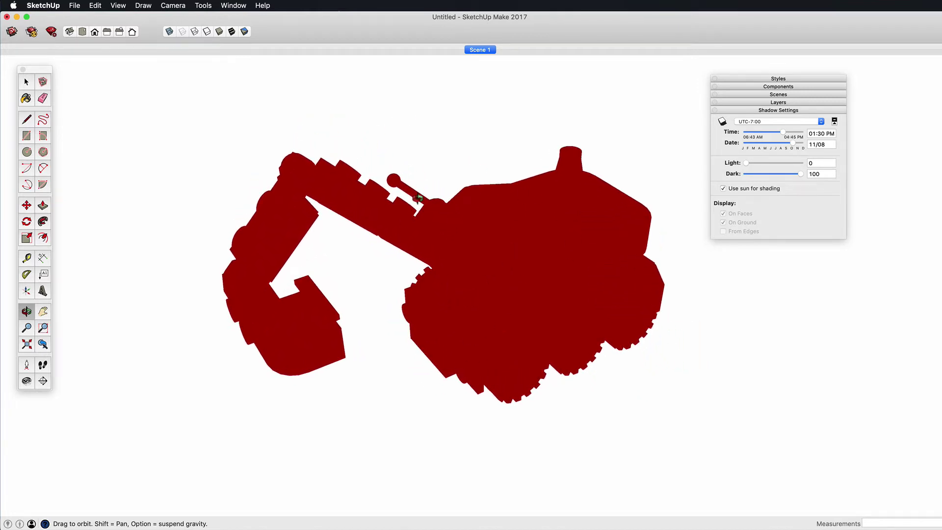
left_click_drag(529, 295, 481, 282)
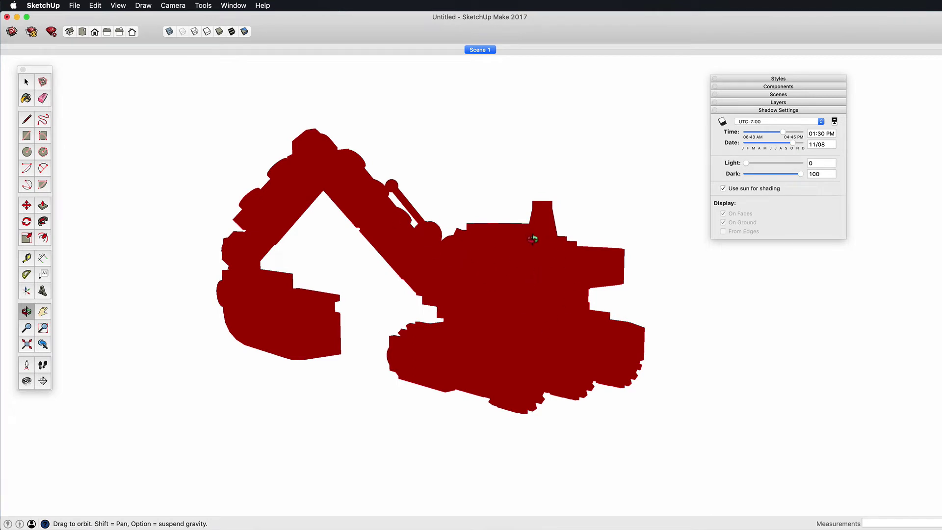
left_click_drag(753, 82, 793, 76)
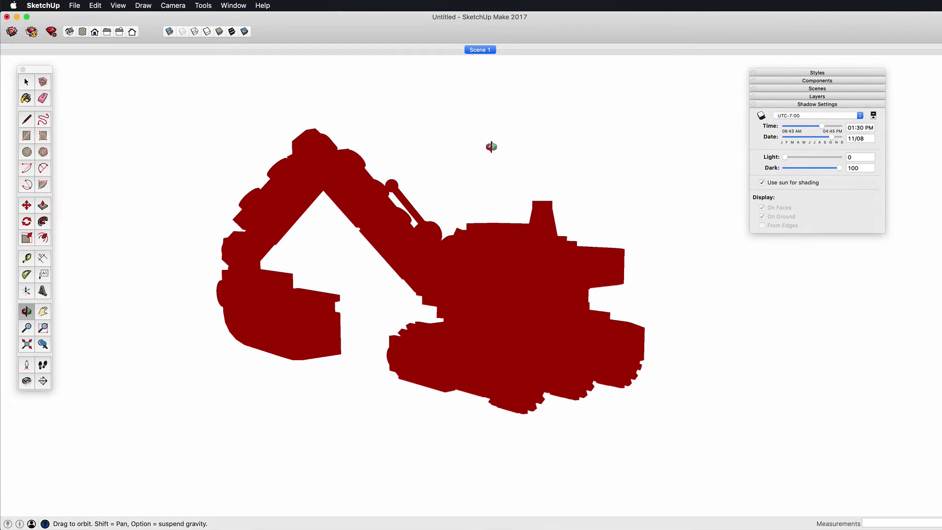
left_click(74, 6)
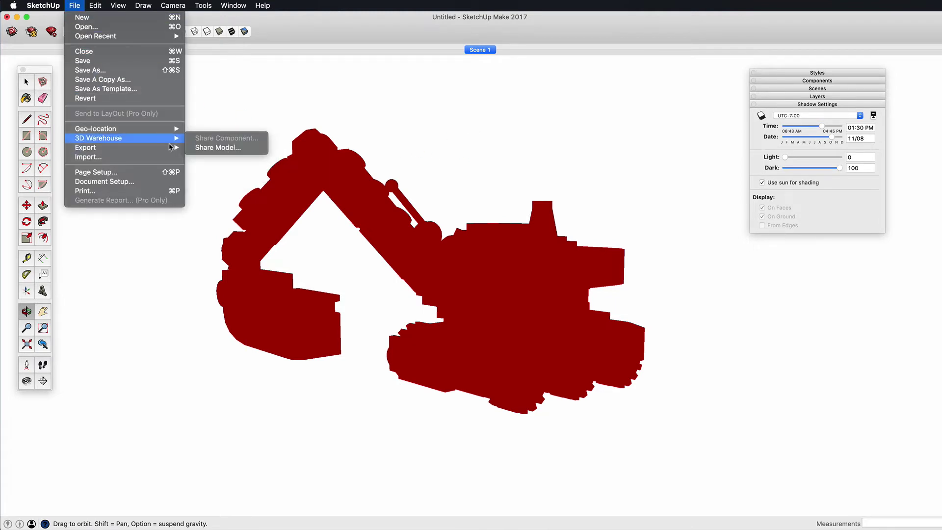
mouse_move(177, 148)
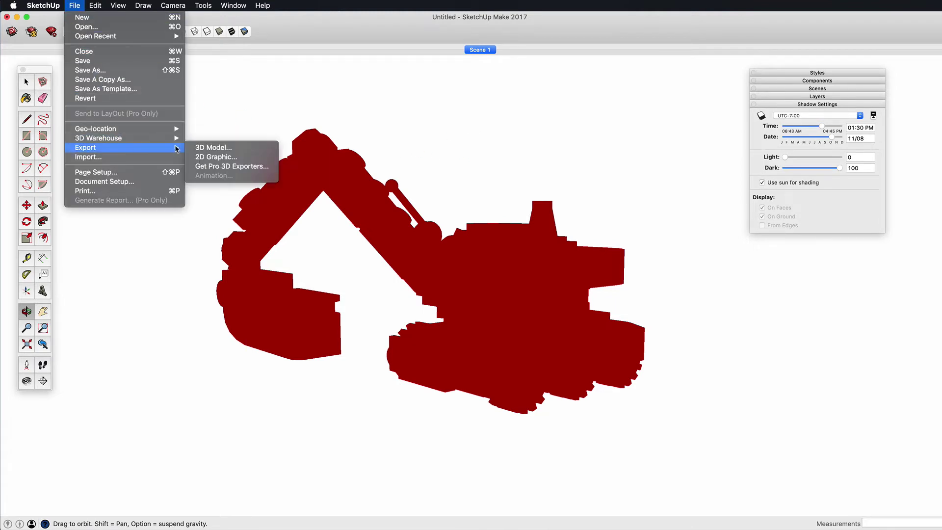
left_click(250, 156)
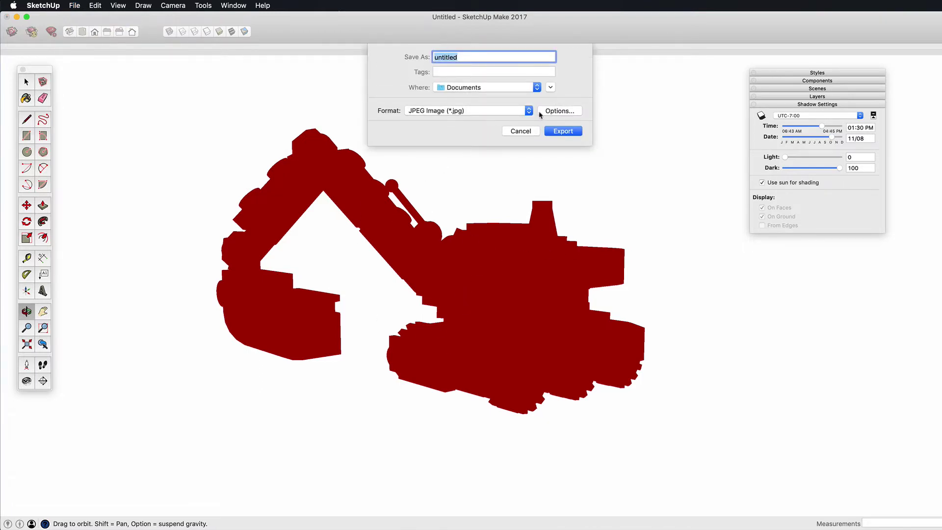
left_click(529, 112)
left_click(544, 122)
left_click(534, 131)
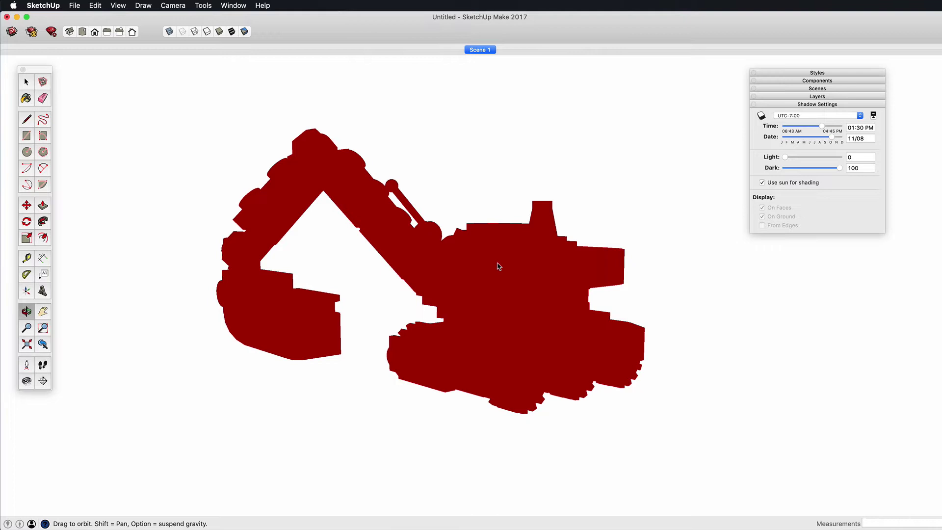
left_click_drag(499, 266, 471, 346)
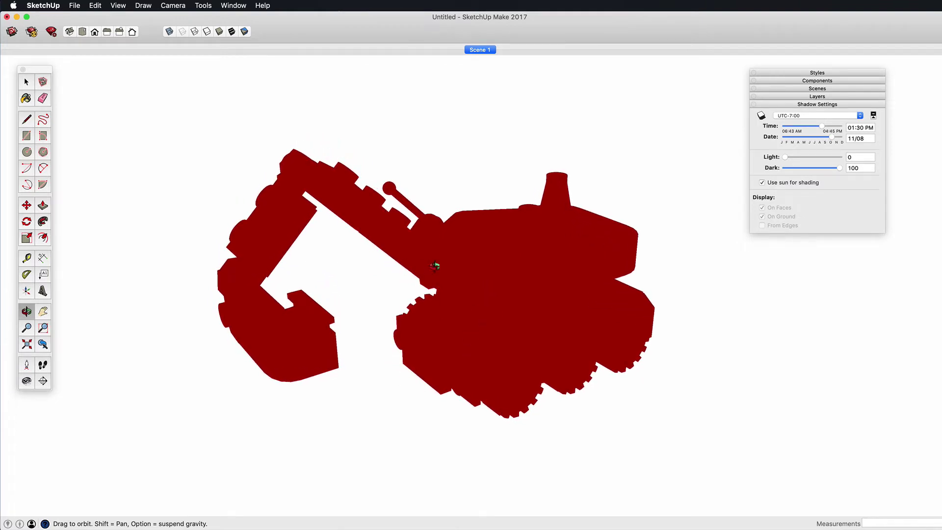
key("space")
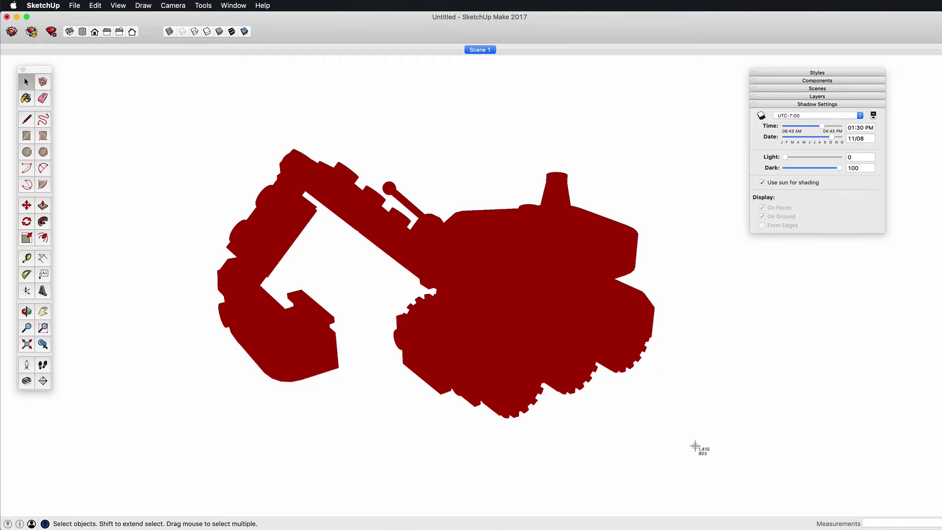
left_click_drag(696, 452, 160, 87)
Step: Add Scene 2 from the current excavator view
left_click(809, 104)
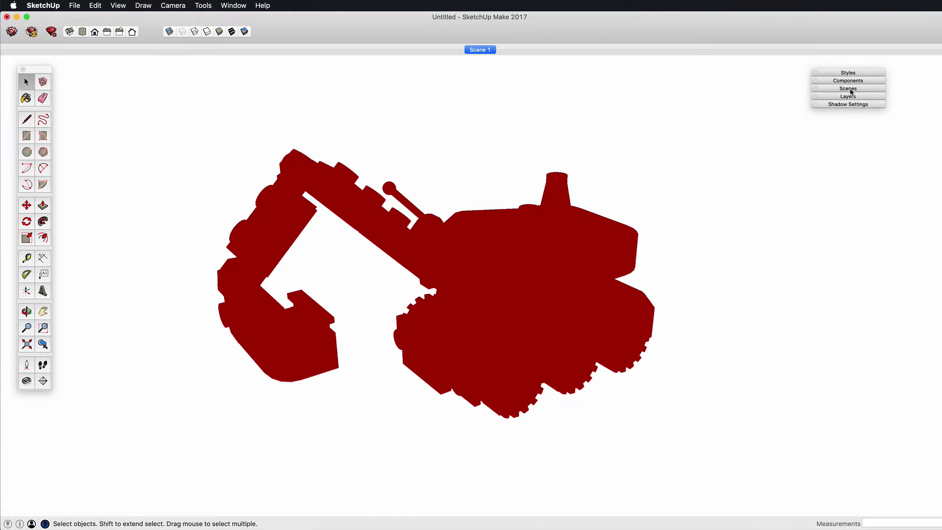
left_click(848, 88)
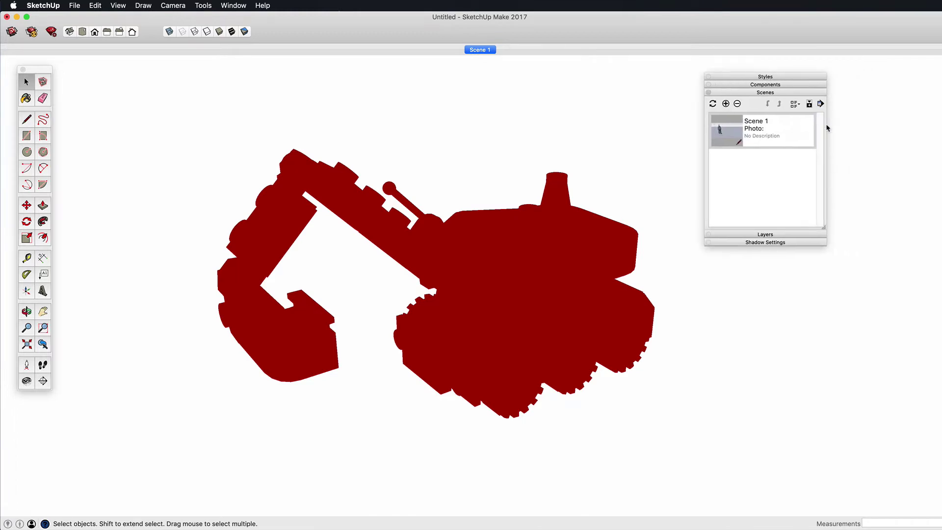
left_click_drag(825, 226, 874, 260)
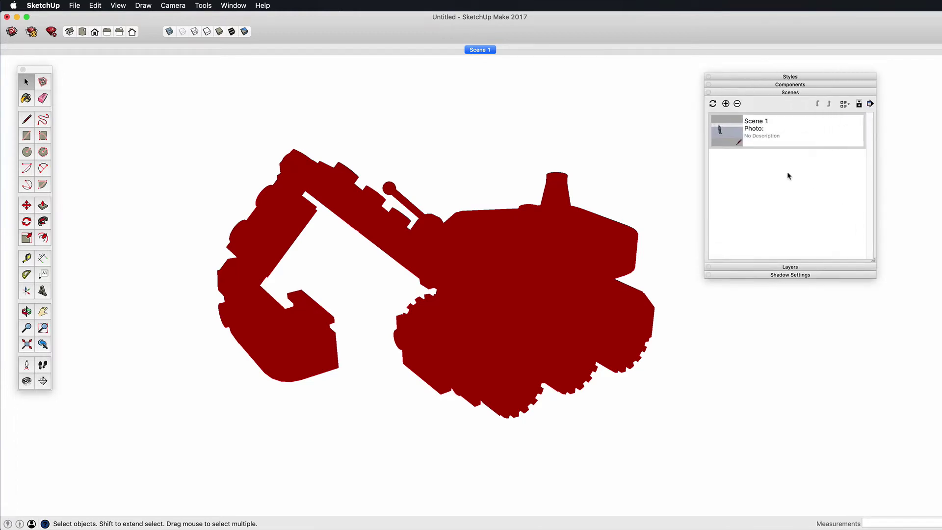
left_click(726, 104)
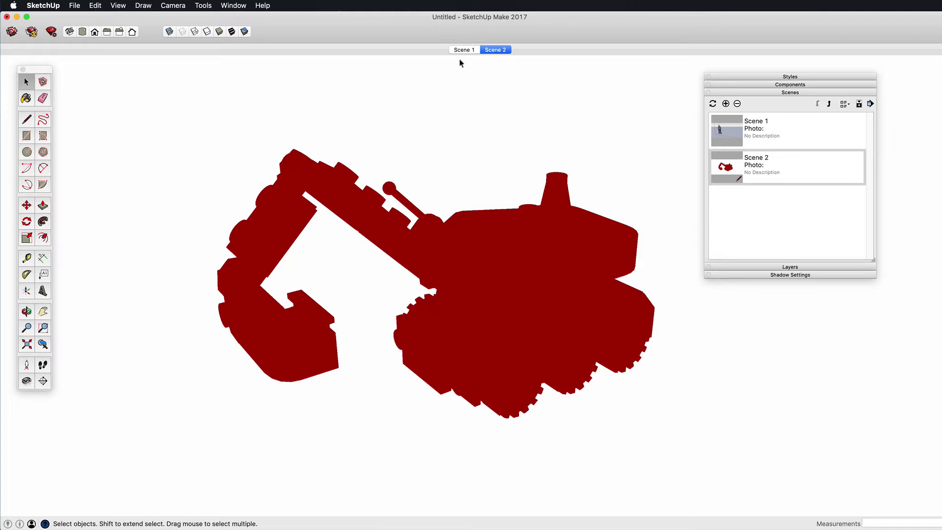
Step: Apply the red outline style to the model, after briefly trying the Tito basic style
left_click(776, 77)
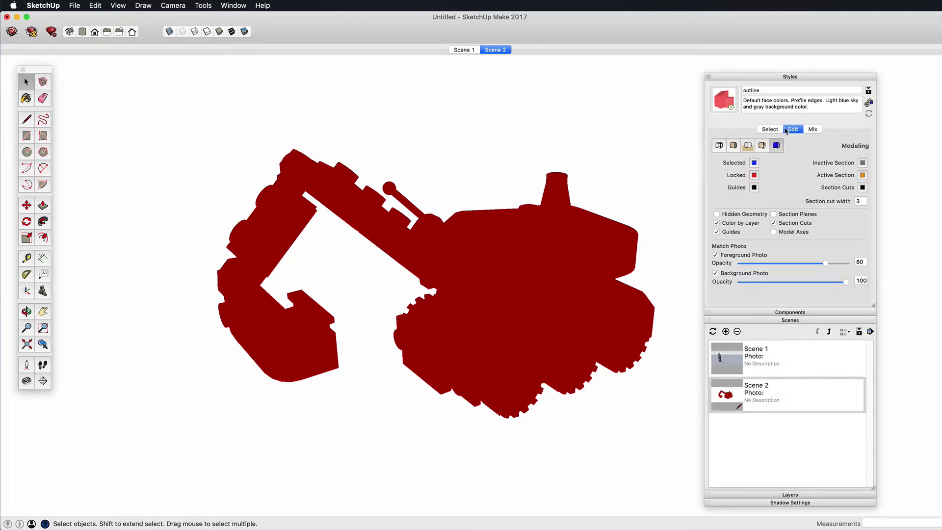
left_click(770, 129)
left_click(729, 169)
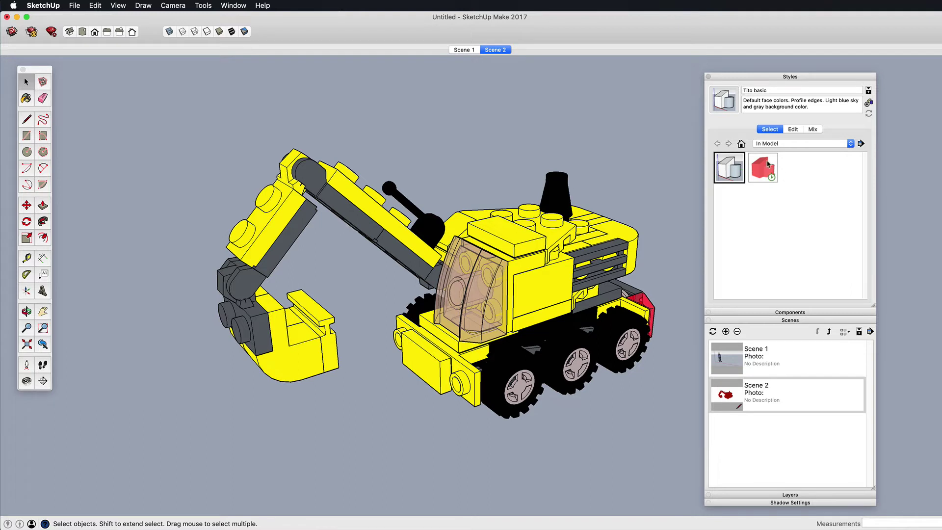
left_click(776, 77)
left_click(779, 94)
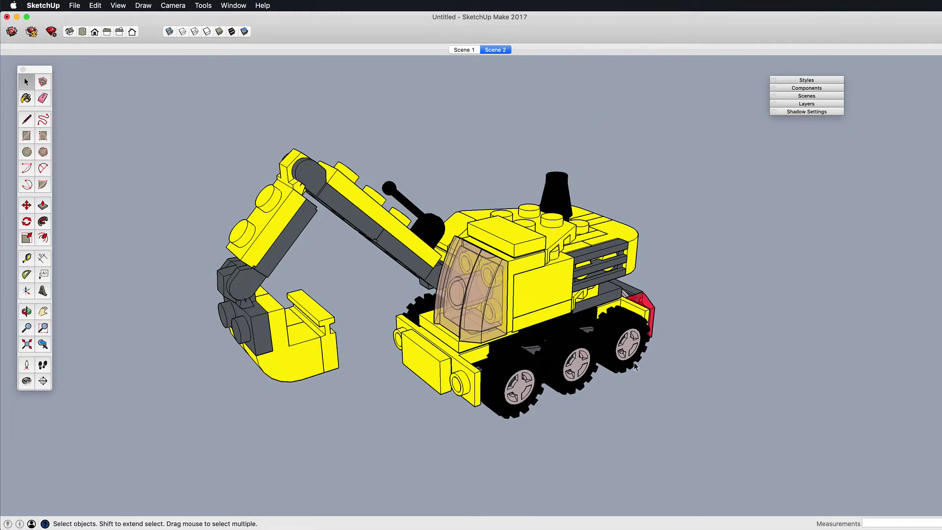
left_click(808, 81)
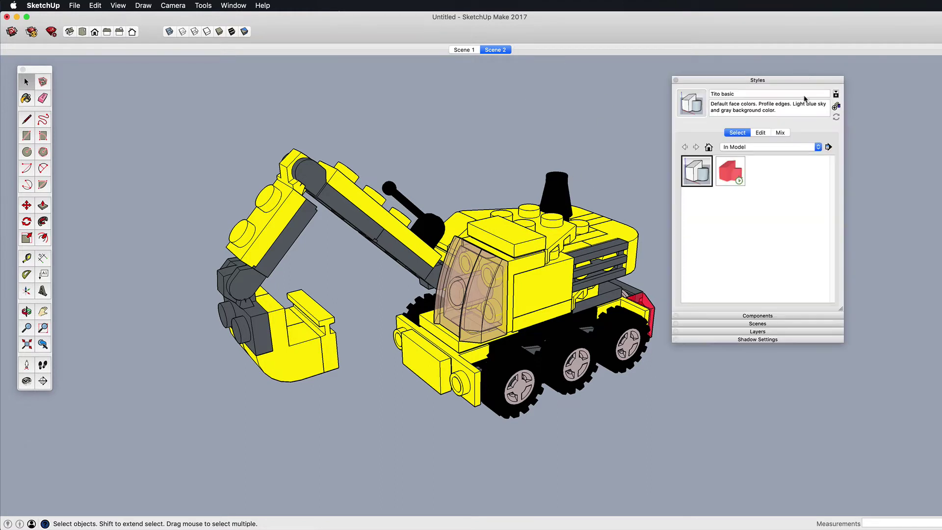
left_click(729, 174)
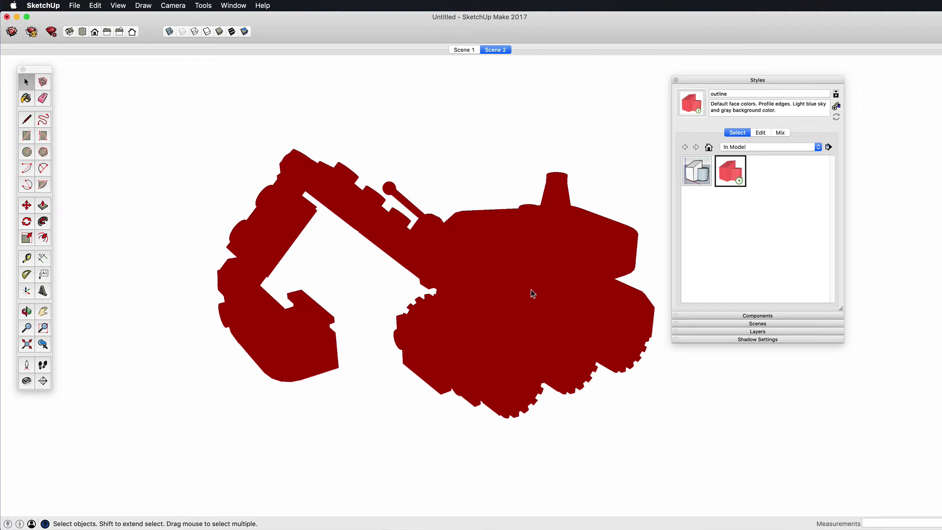
Step: Orbit the excavator toward a side view and switch to the Glowforge browser window
middle_click_drag(532, 292, 530, 282)
left_click_drag(530, 281, 572, 344)
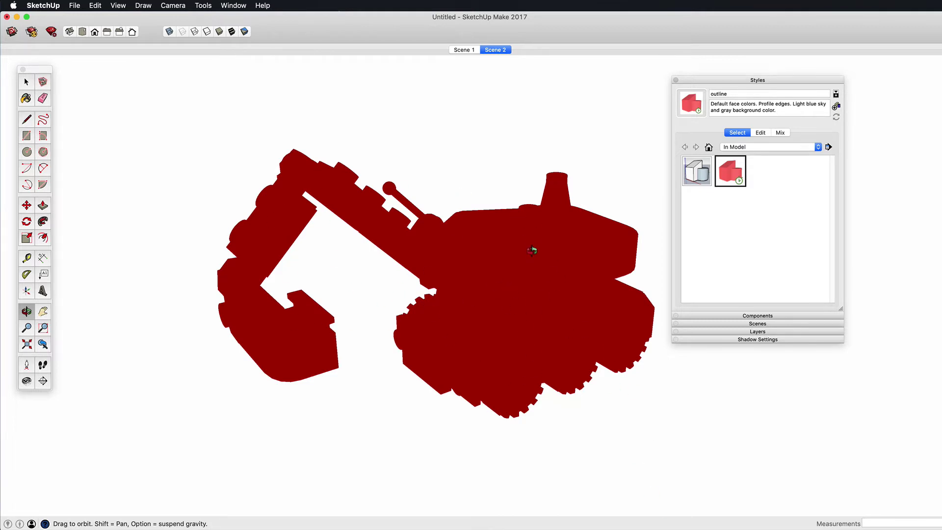
key("space")
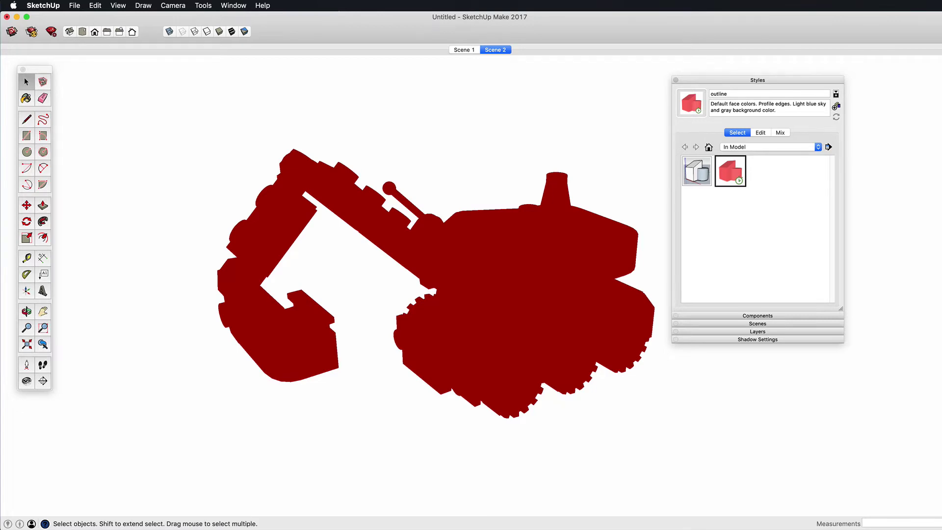
key("super+Tab")
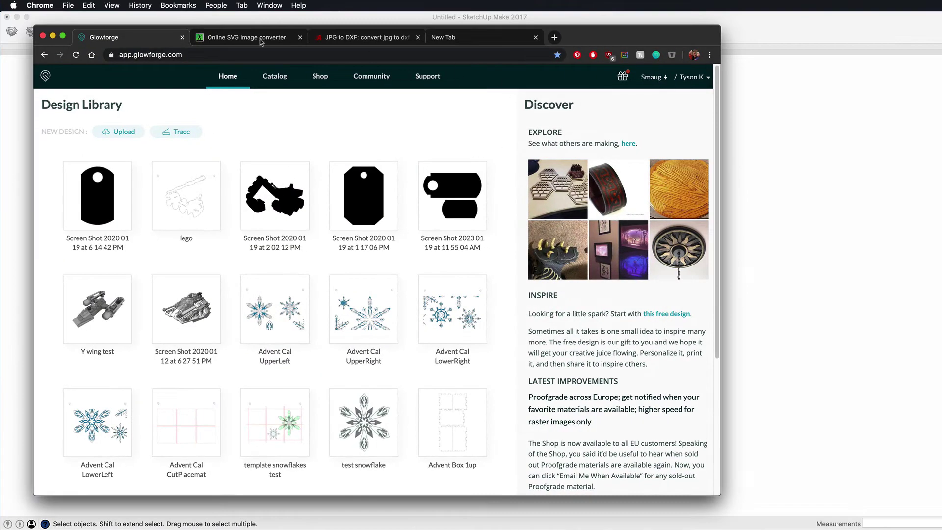
Step: Drop the excavator screenshot onto Online-Convert's Convert to SVG page and start the conversion
left_click(261, 42)
left_click_drag(609, 42, 646, 40)
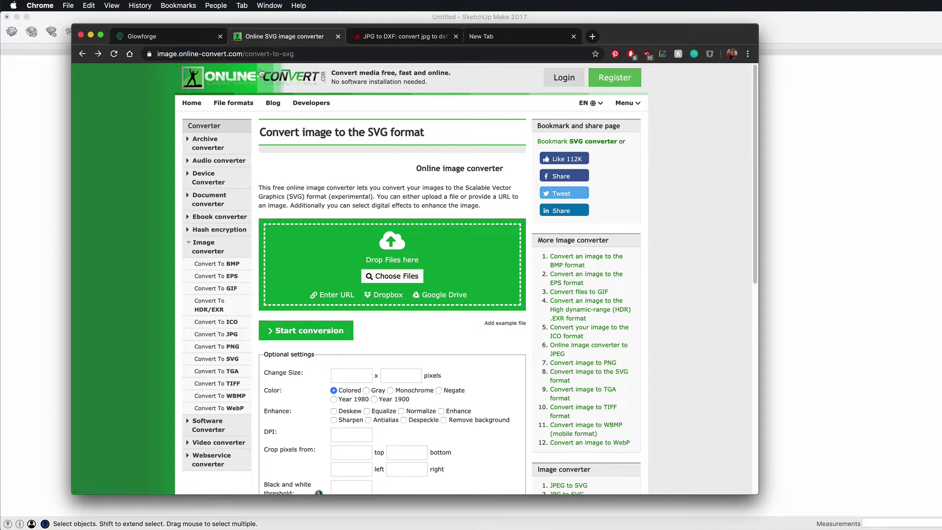
left_click(231, 361)
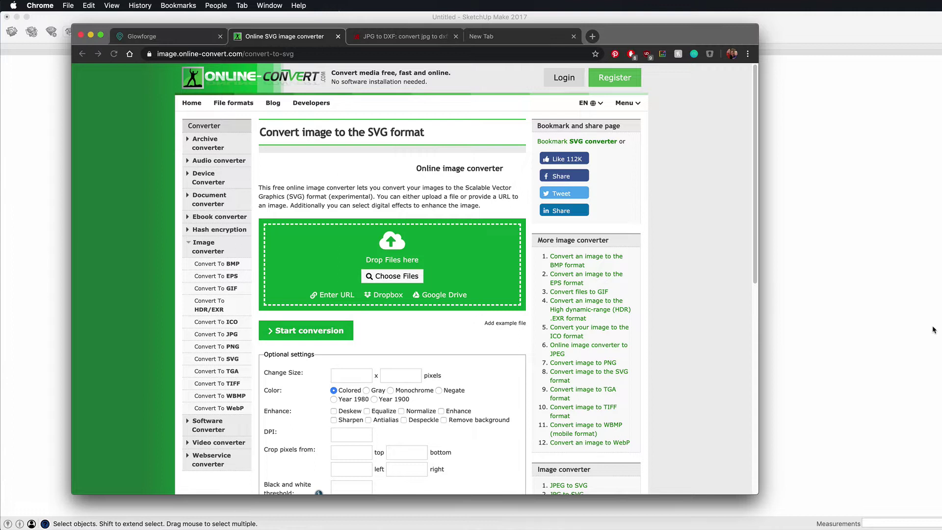
left_click_drag(934, 330, 430, 251)
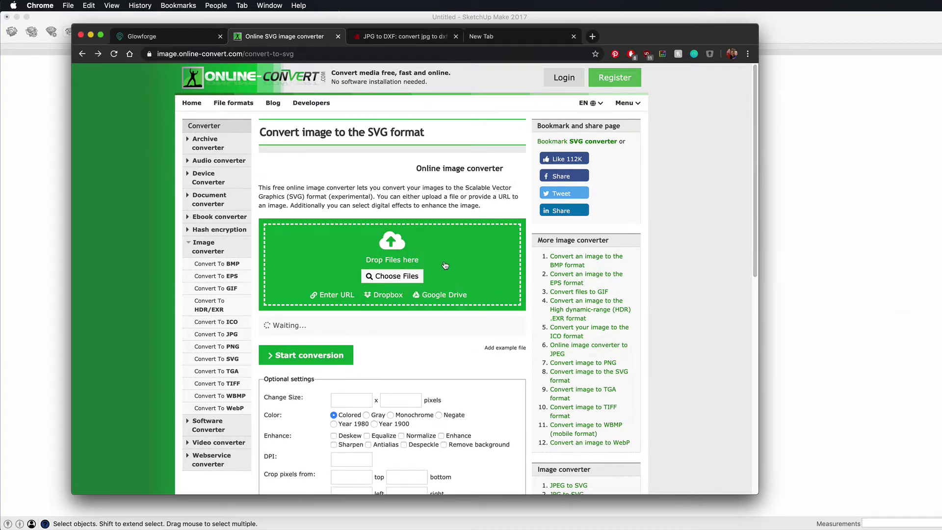
left_click(316, 358)
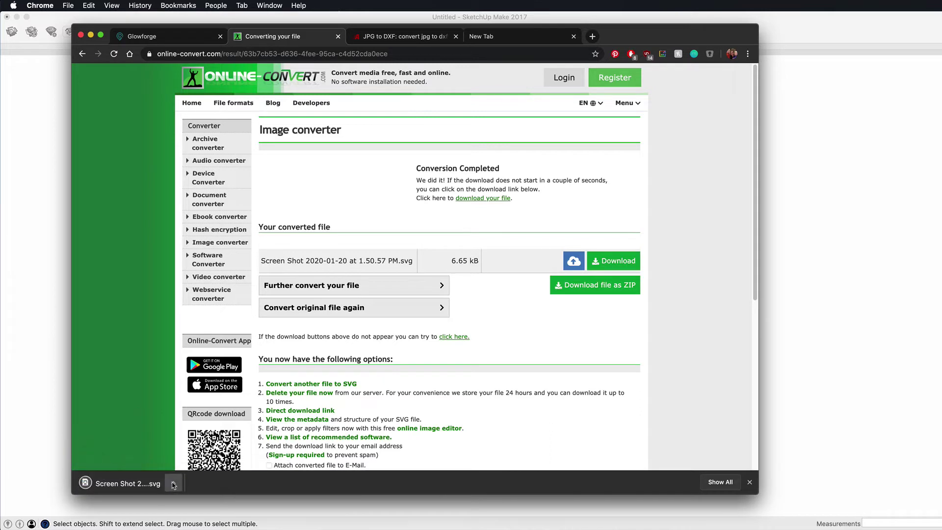
Step: Reveal the downloaded excavator SVG in Finder's Downloads folder and move the window aside
left_click(173, 483)
left_click(221, 522)
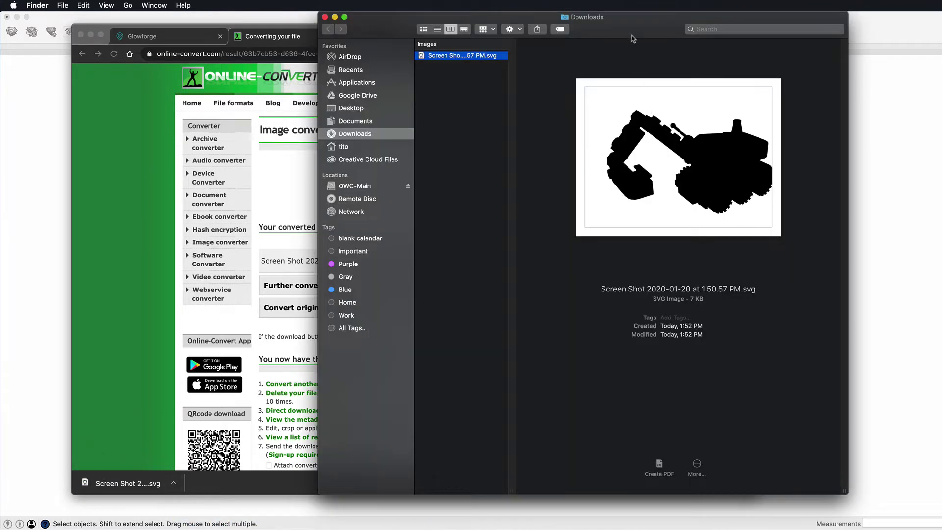
left_click_drag(633, 38, 473, 39)
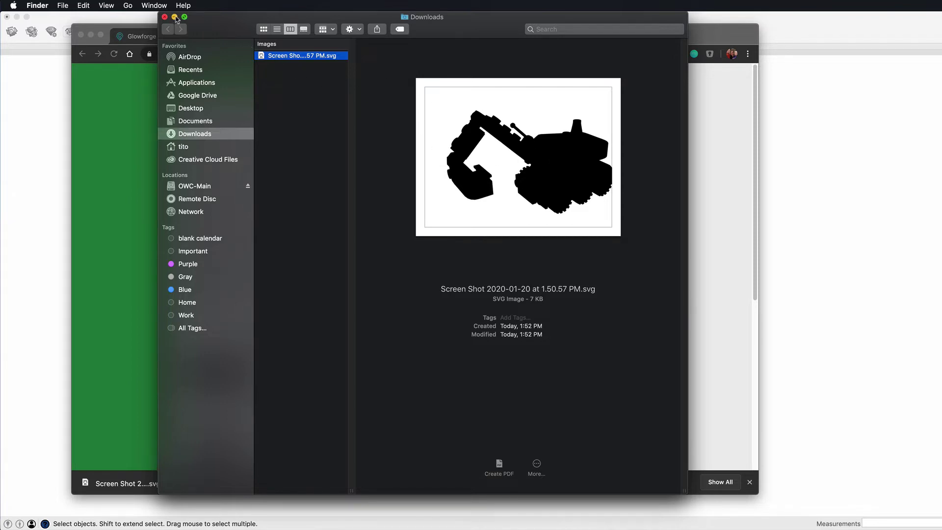
left_click_drag(223, 24, 458, 25)
Step: From the Glowforge design library, upload the excavator SVG in Downloads as a new design
left_click(118, 83)
left_click(160, 38)
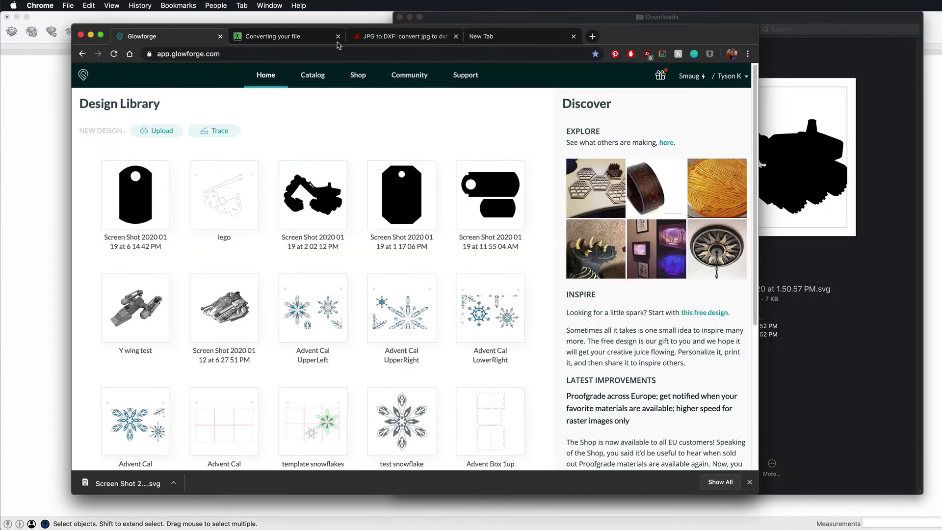
left_click_drag(633, 39, 582, 37)
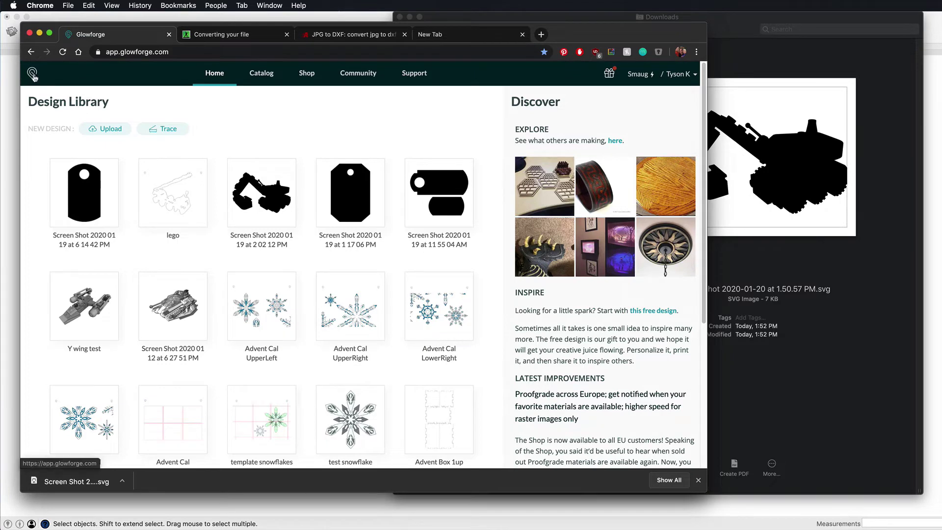
left_click(105, 129)
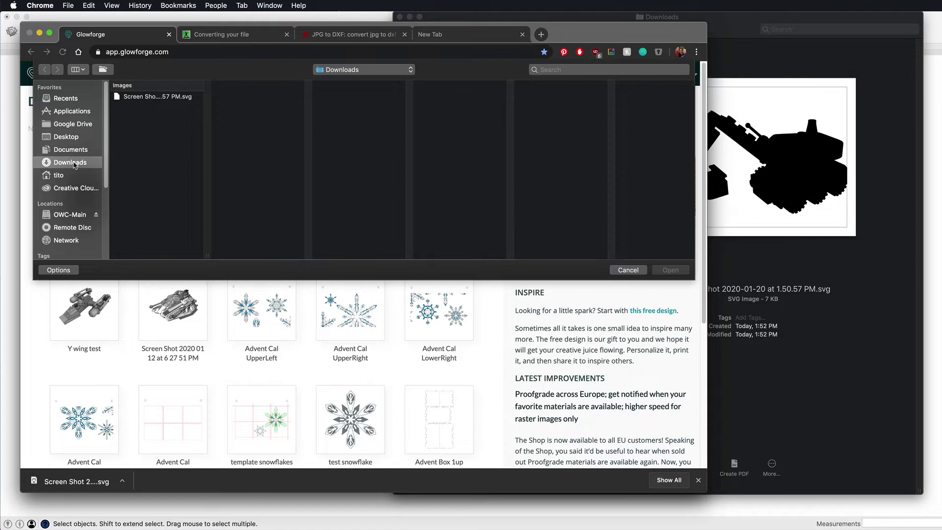
left_click(164, 101)
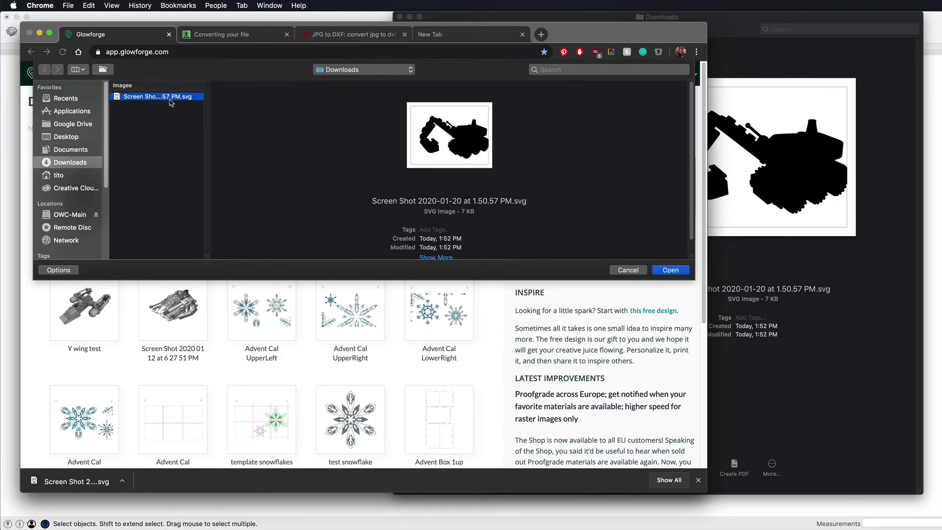
left_click(671, 271)
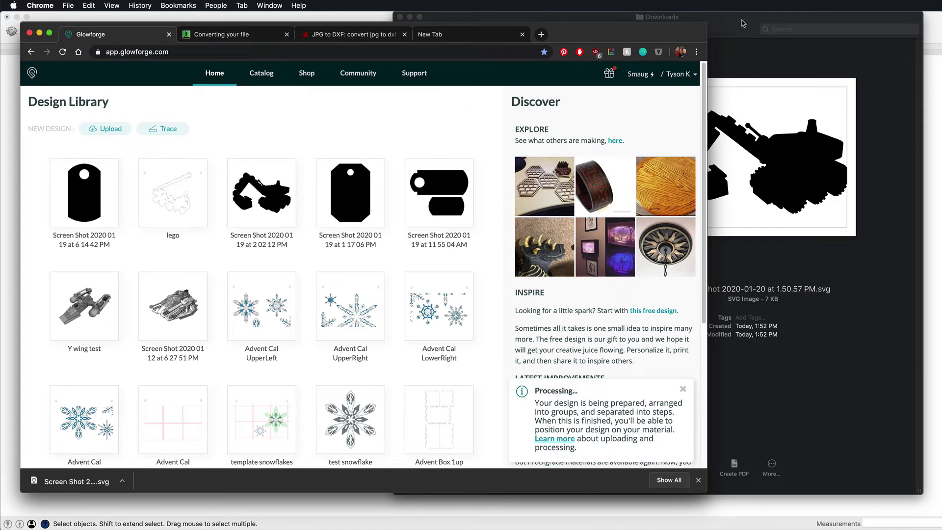
left_click(411, 17)
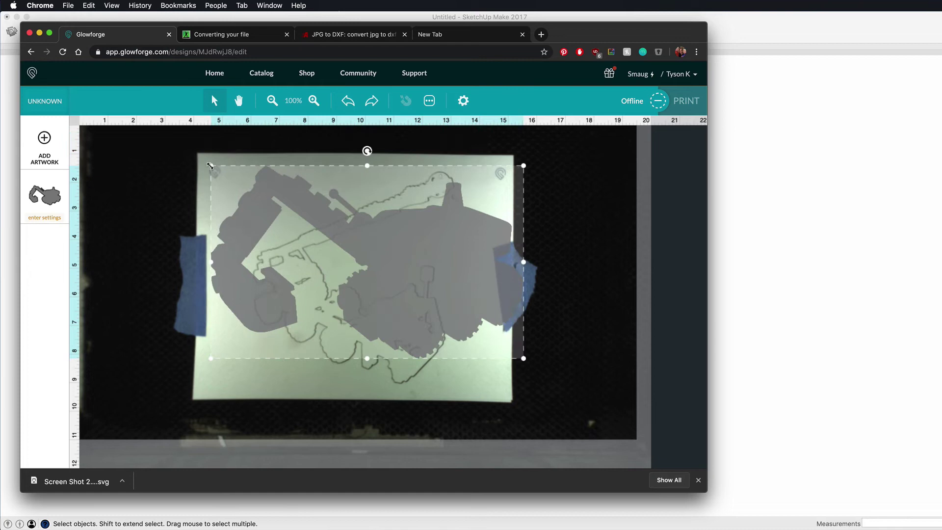
Step: Shrink the excavator artwork, move it to the paper's top-left, and select it to show settings
left_click_drag(349, 238, 333, 230)
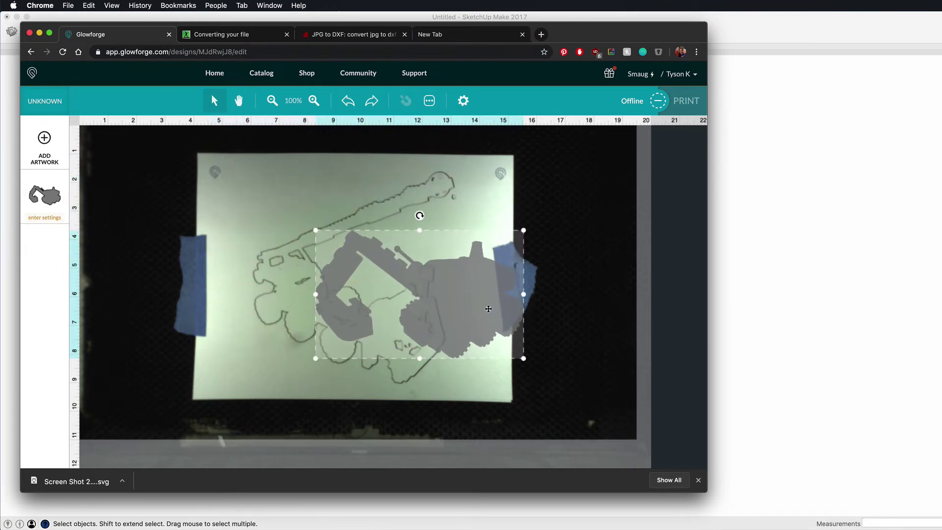
left_click_drag(489, 309, 390, 245)
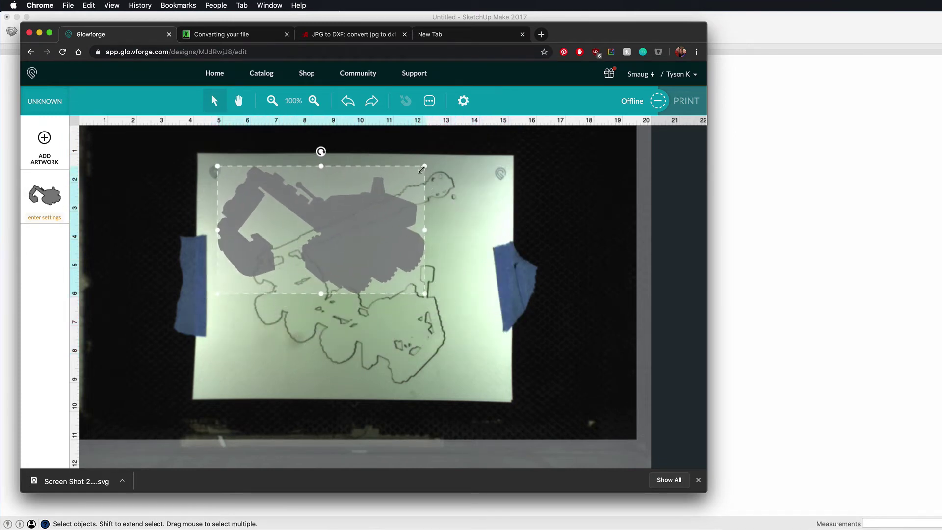
left_click_drag(421, 169, 401, 181)
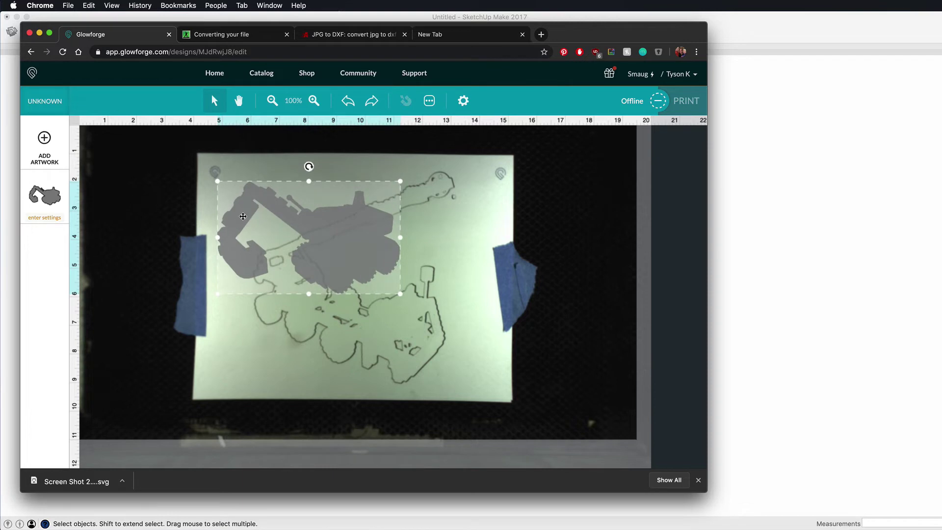
left_click(83, 216)
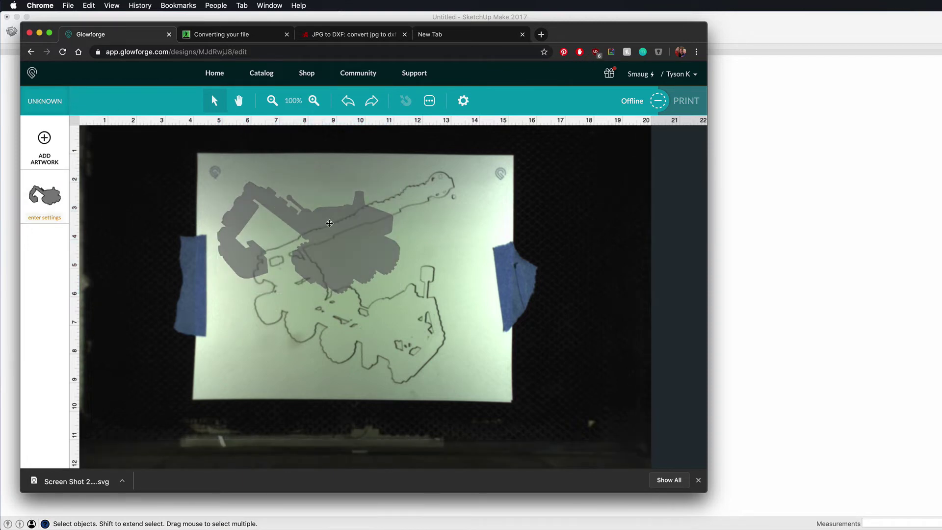
left_click(326, 222)
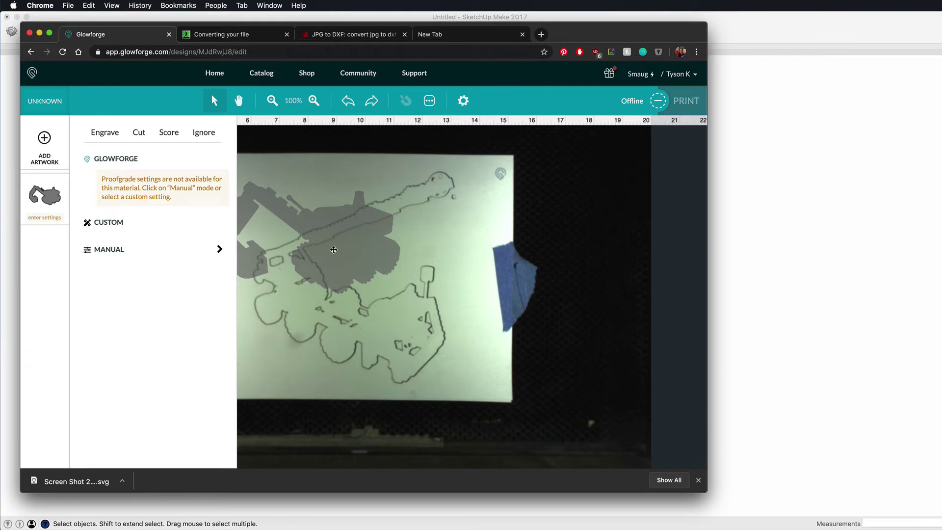
Step: Set the excavator artwork to Cut, nudge it on the paper, and return to SketchUp
left_click(139, 133)
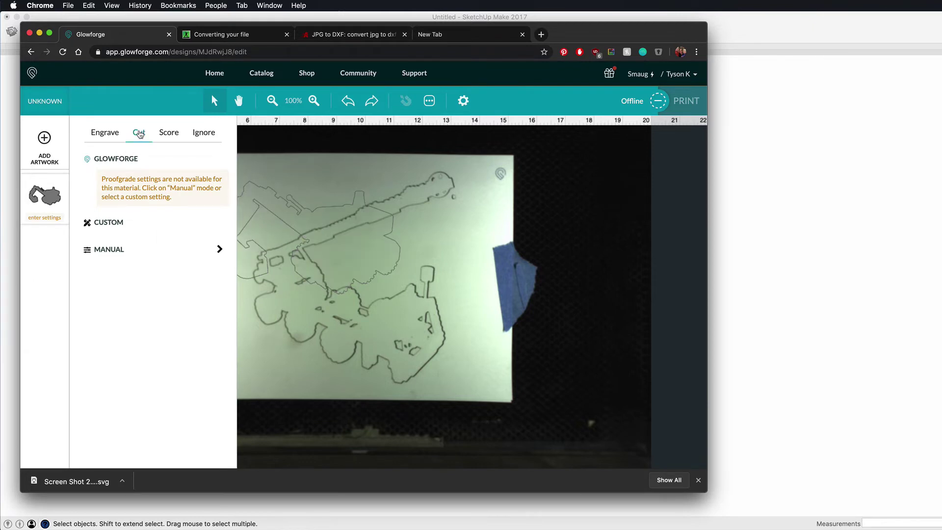
left_click_drag(402, 253, 421, 232)
left_click(421, 233)
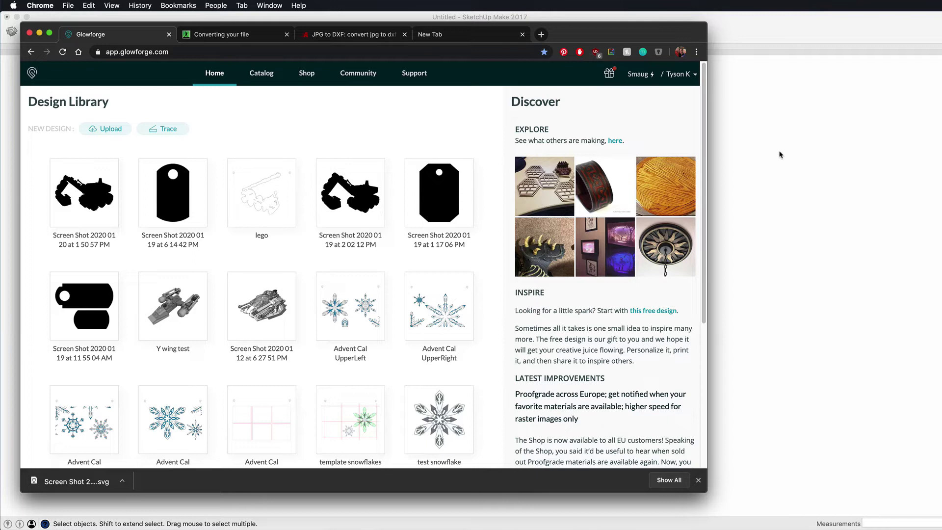
left_click(761, 253)
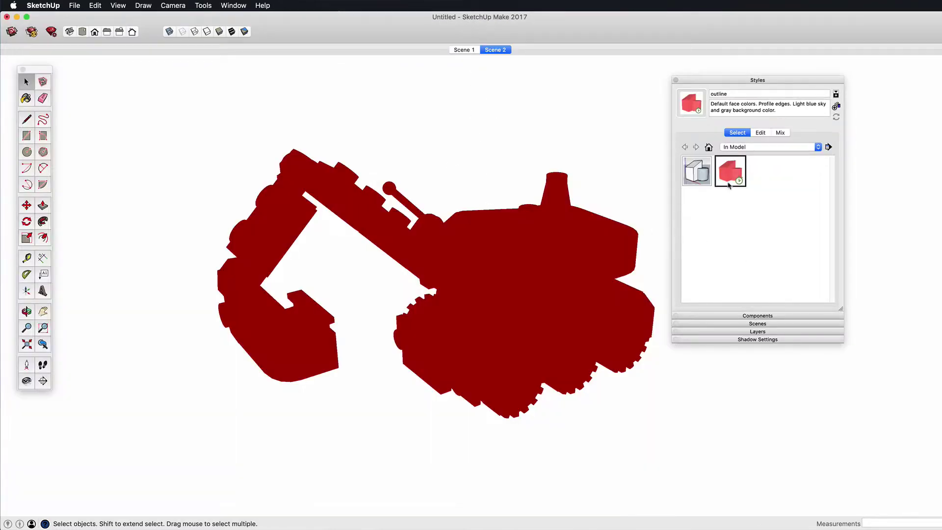
Step: Switch to the full-colour style and draw a rectangle on the ground
left_click(698, 175)
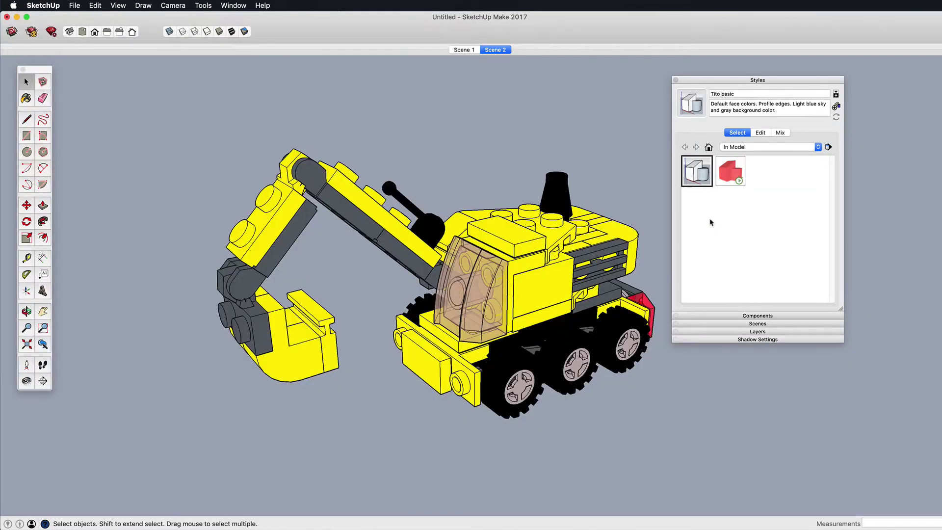
left_click(529, 312)
middle_click_drag(529, 313, 334, 467)
scroll(422, 304, "up", 3)
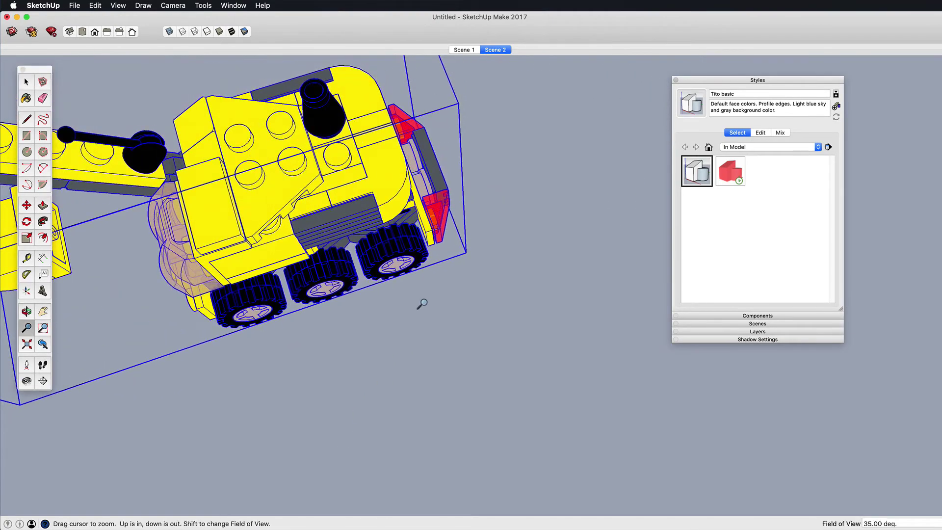
scroll(442, 314, "down", 3)
scroll(375, 227, "up", 2)
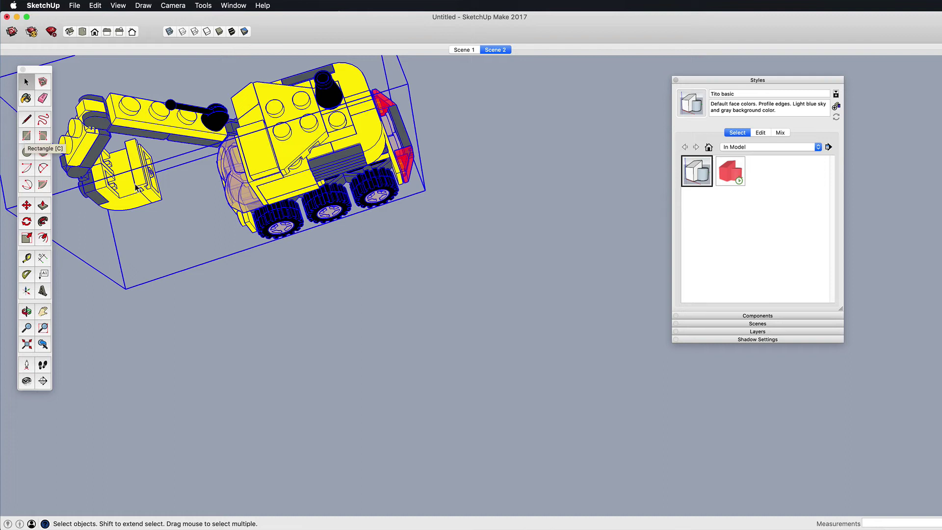
left_click(27, 136)
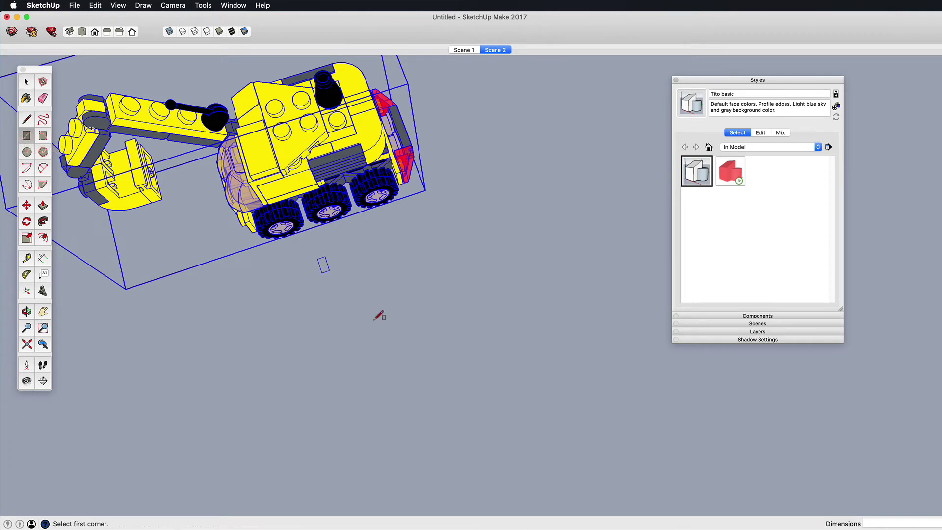
left_click(422, 342)
left_click(543, 418)
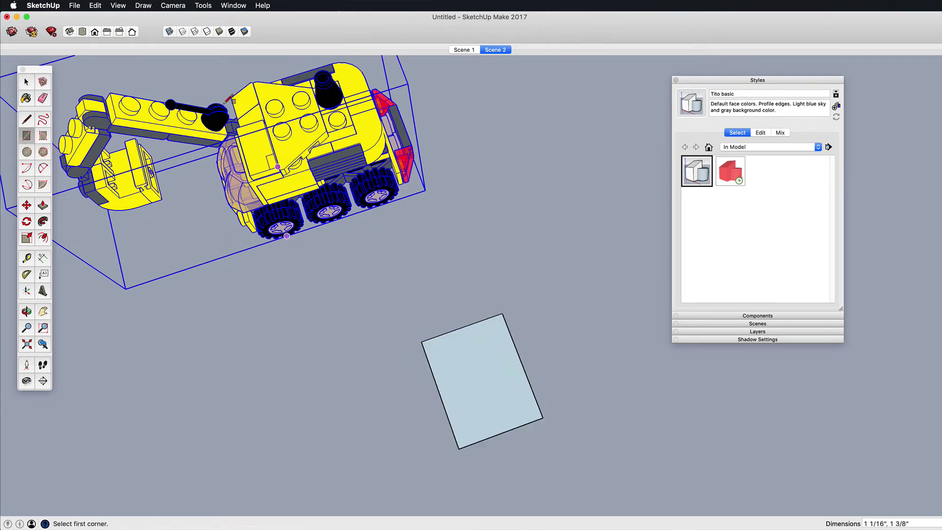
Step: Set a Top view with parallel projection and zoom to fit the rectangle
left_click(118, 5)
left_click(307, 35)
left_click(173, 6)
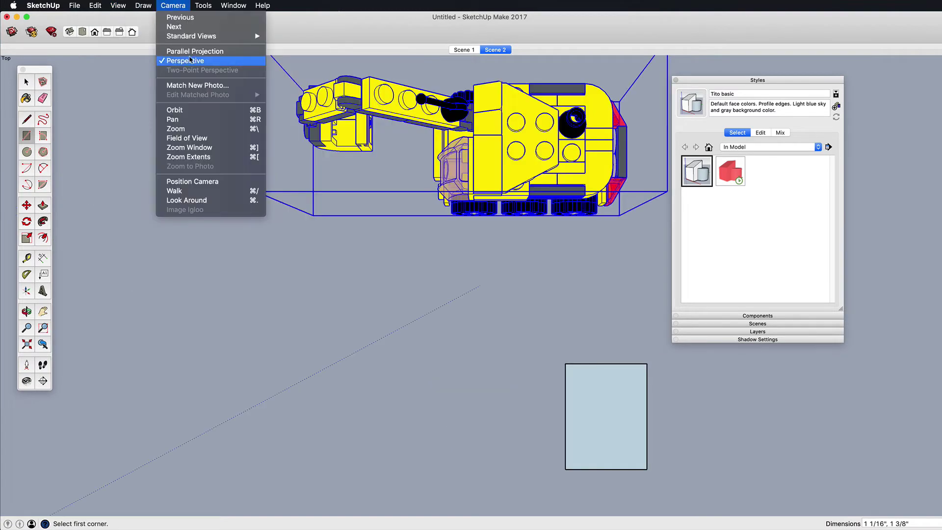
left_click(191, 52)
key("h")
key("shift+z")
Step: Arch the rectangle's top and bottom with 2-Point Arcs and add a hanging-hole circle near the top
key("a")
left_click(311, 150)
left_click(546, 150)
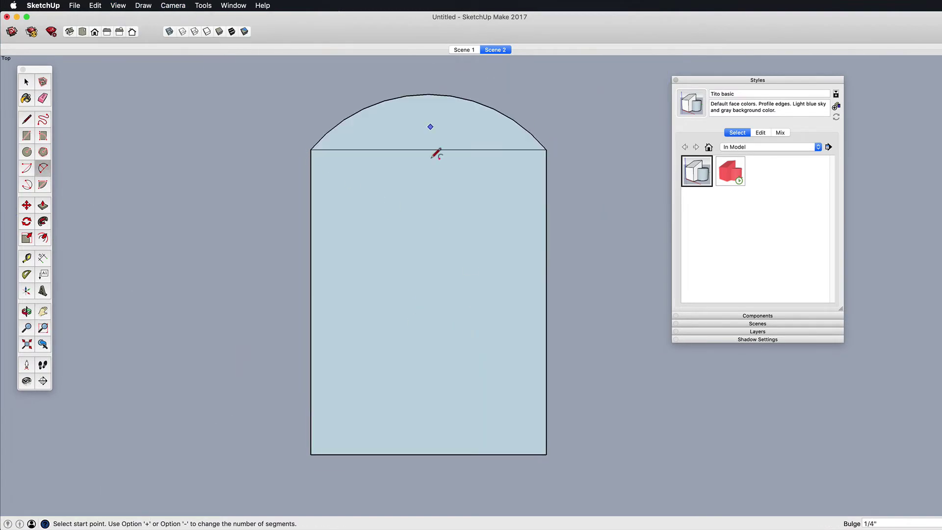
left_click(429, 94)
left_click(311, 455)
left_click(546, 454)
left_click(429, 483)
key("c")
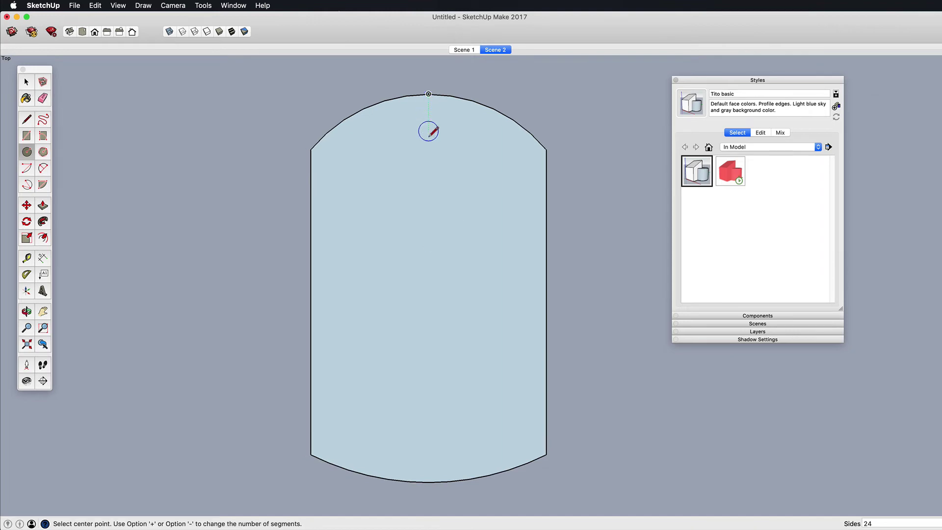
left_click(429, 158)
left_click(430, 187)
Step: Offset the tag outline inward to create an inset border
key("space")
key("f")
left_click(533, 220)
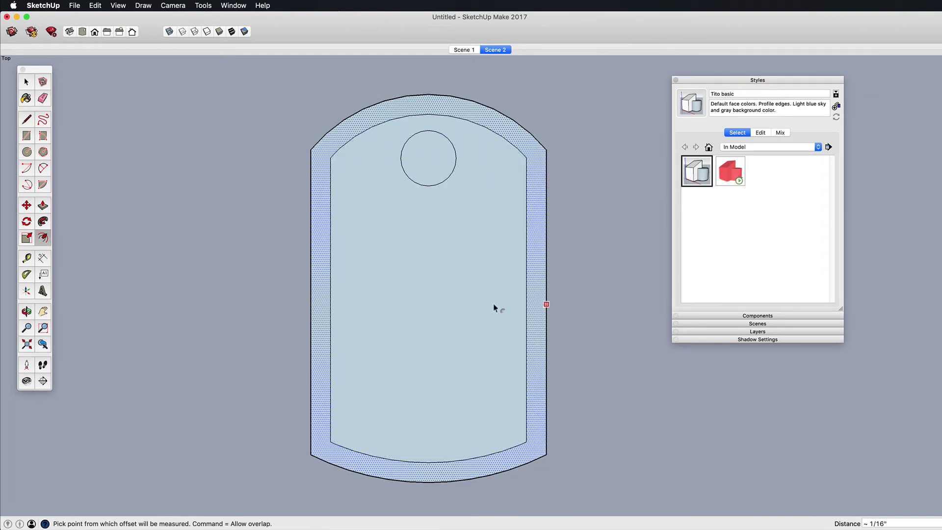
left_click(527, 305)
key("space")
left_click(354, 360)
double_click(393, 405)
left_click_drag(391, 107, 393, 109, "alt+shift")
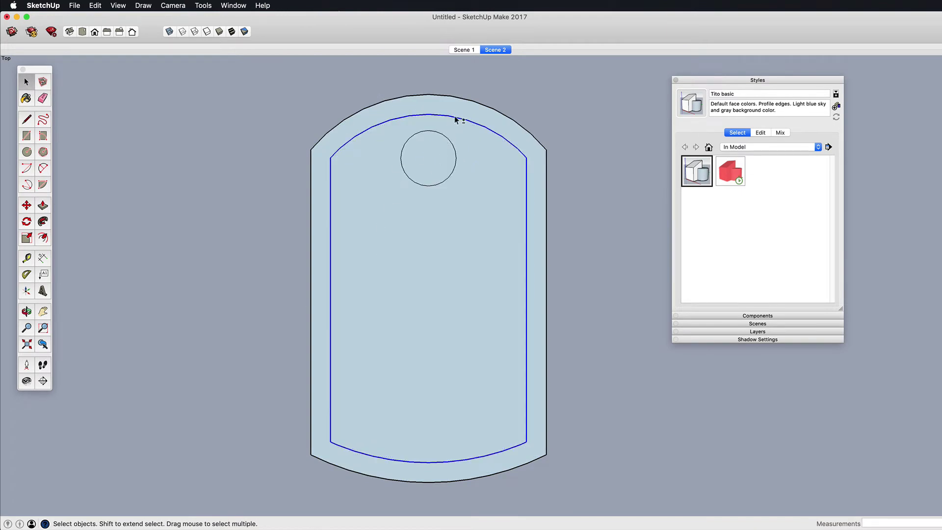
Step: Offset the remaining inner edges and draw an arched window top inside the border
key("f")
left_click(526, 311)
left_click(495, 313)
key("a")
left_click(363, 248)
left_click(494, 248)
left_click(428, 222)
Step: Erase the stray lines above the arch and offset the window outline inward to double it
key("e")
left_click(494, 201)
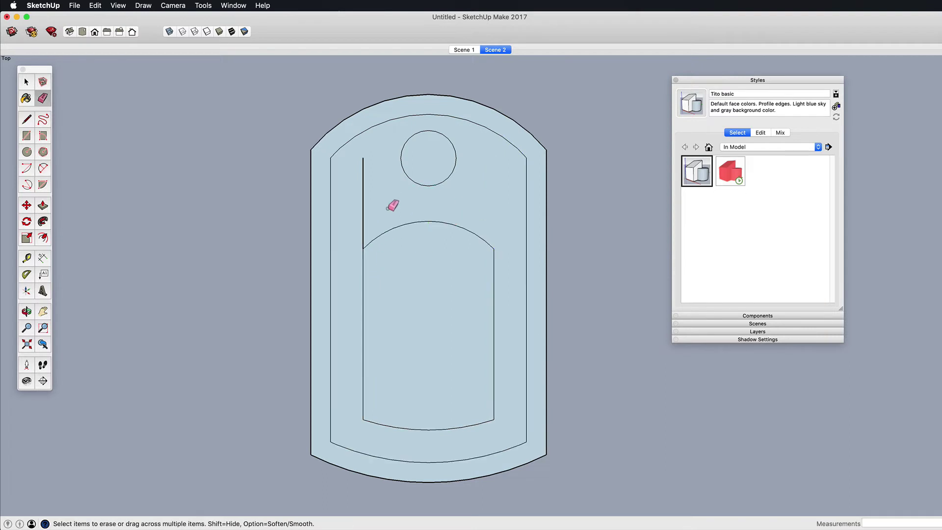
left_click(363, 201)
key("f")
left_click(386, 365)
left_click(369, 341)
key("z")
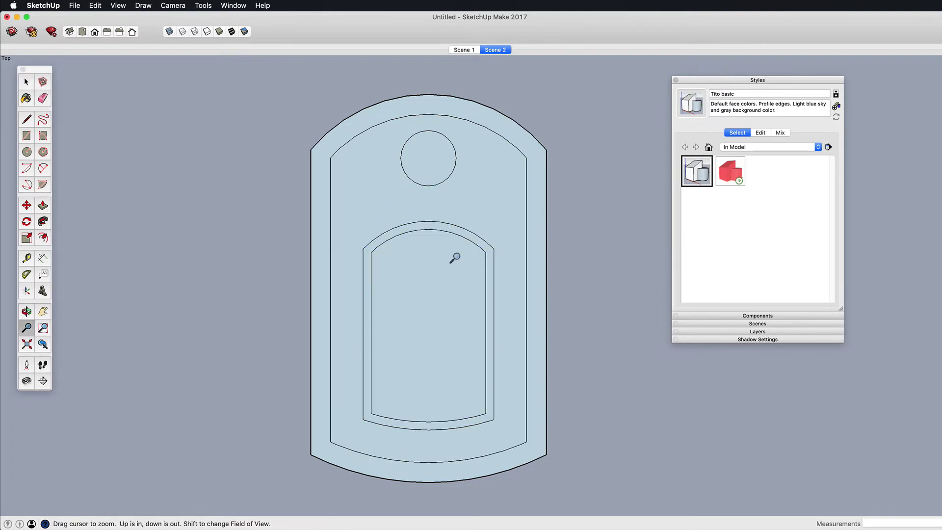
left_click_drag(455, 255, 479, 246)
key("space")
key("h")
left_click_drag(466, 309, 368, 301)
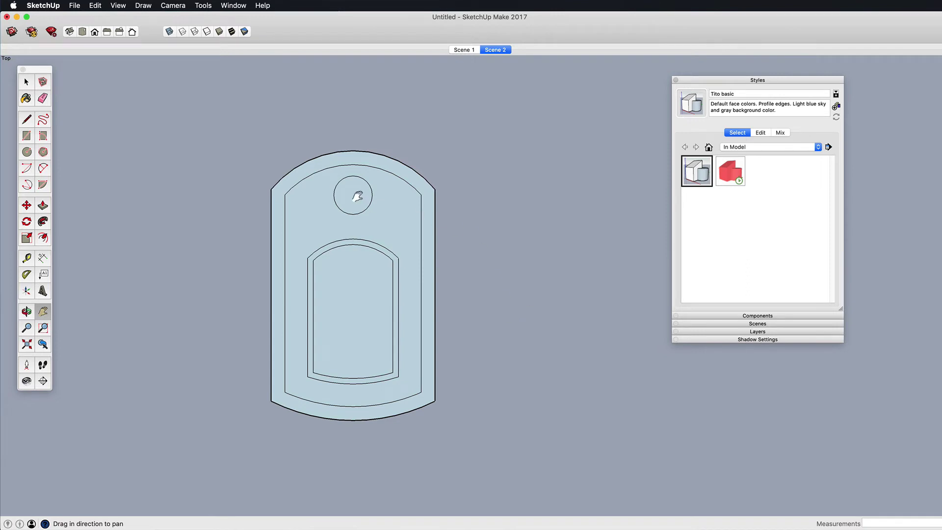
Step: Copy the whole tag to the right with Move and Option
key("space")
left_click(414, 244)
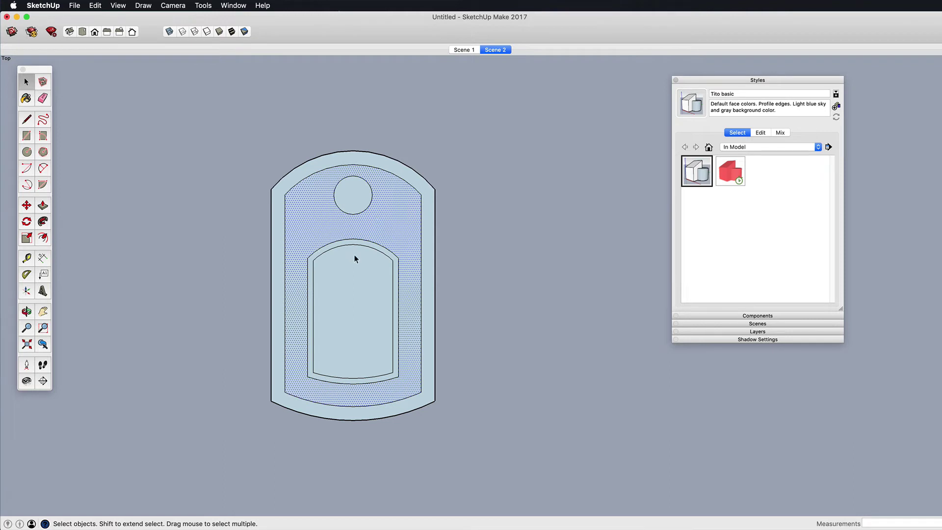
key("h")
scroll(384, 210, "down", 2)
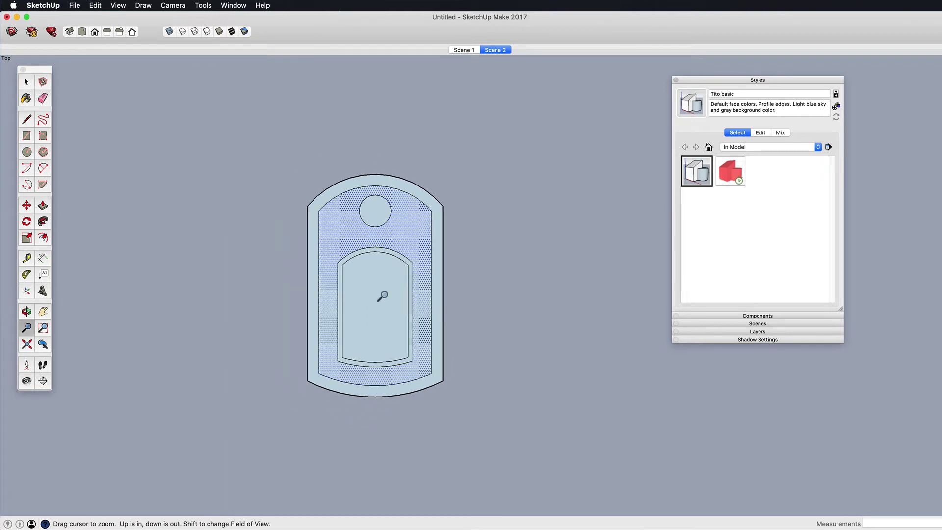
left_click_drag(380, 297, 346, 278)
key("m")
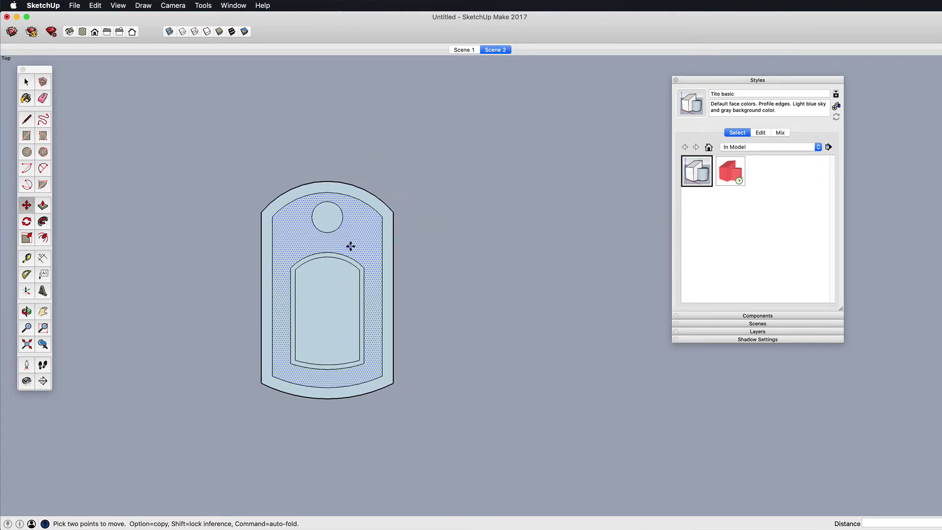
left_click(350, 239)
key("alt")
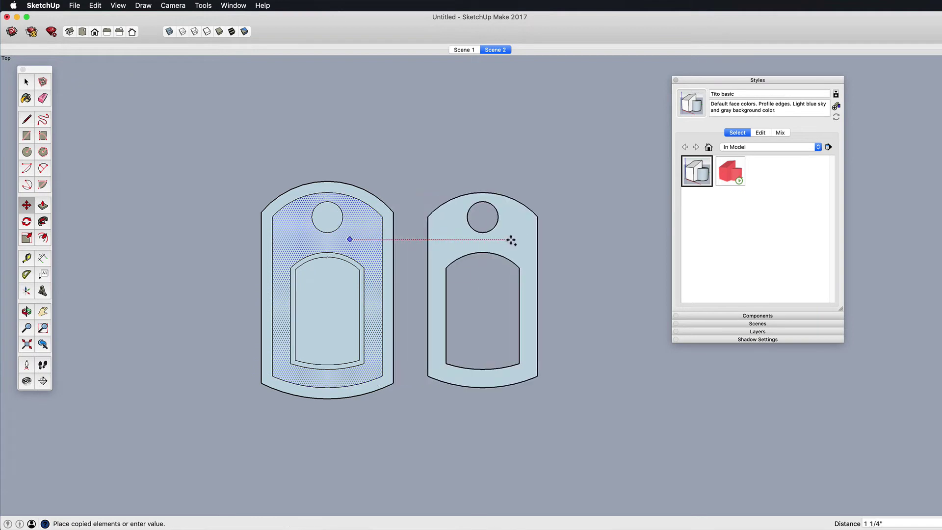
left_click(508, 241)
Step: Copy the inner arched window face to the far right as a separate insert
key("space")
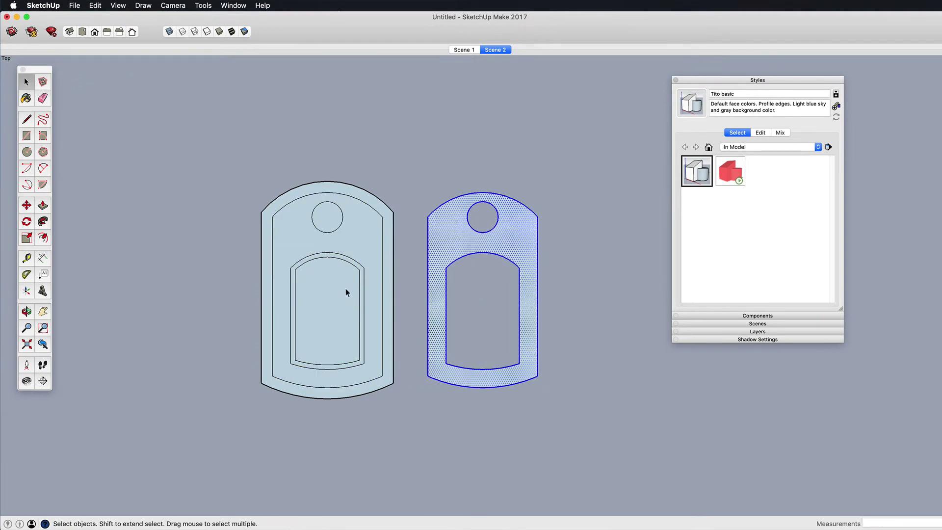
left_click(352, 279)
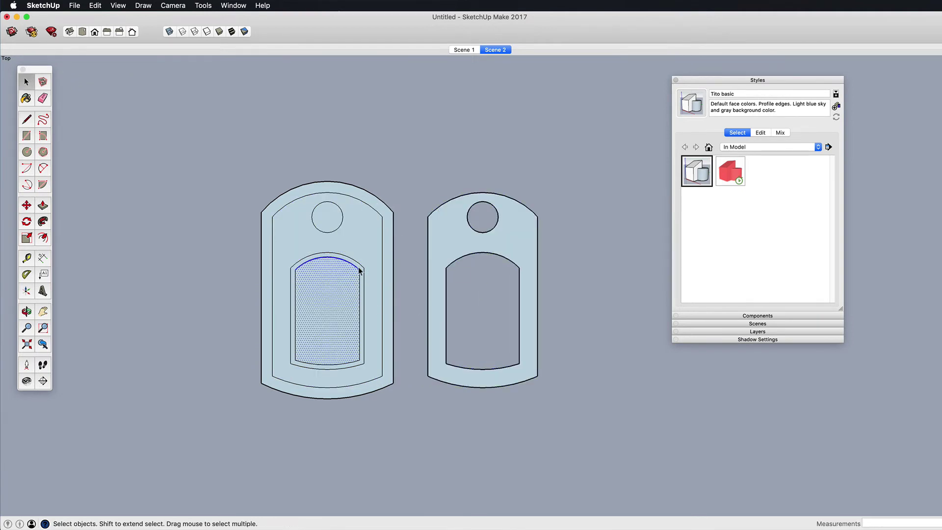
left_click(363, 288)
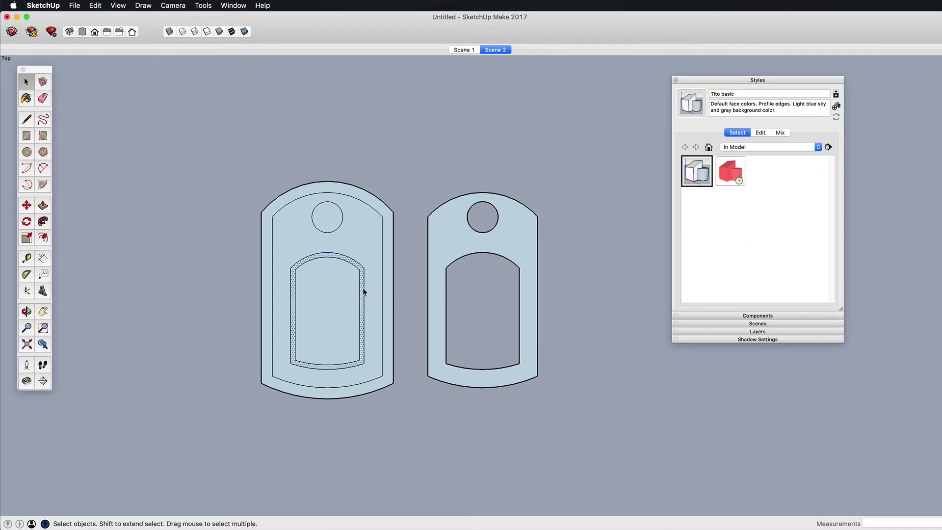
left_click(344, 308)
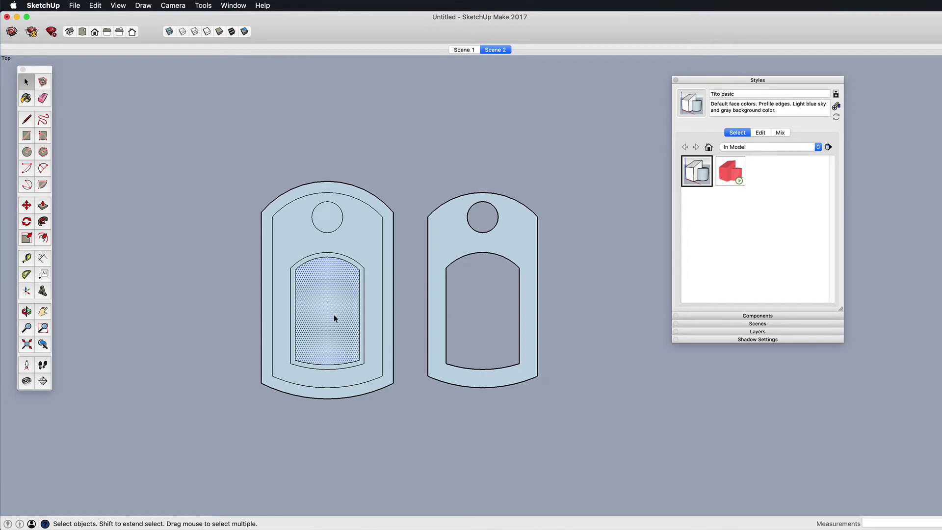
key("m")
left_click(329, 318)
key("alt")
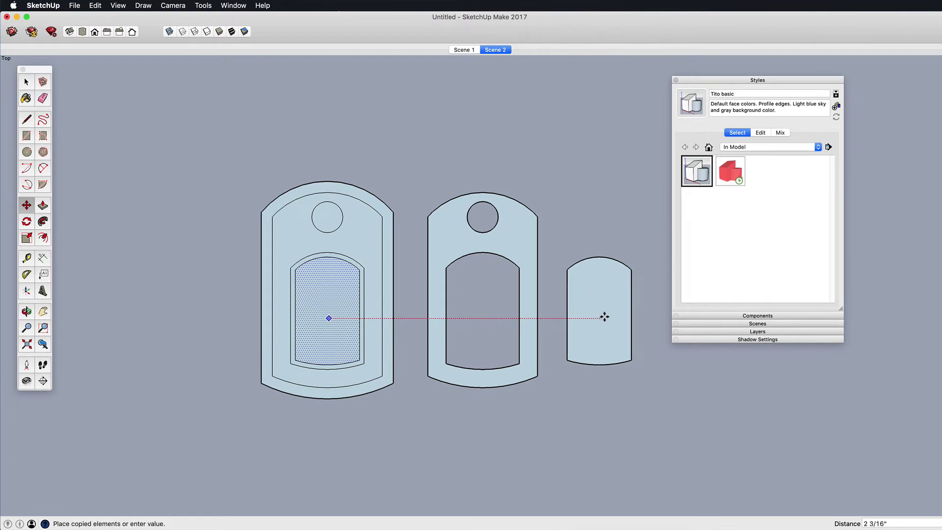
left_click(604, 317)
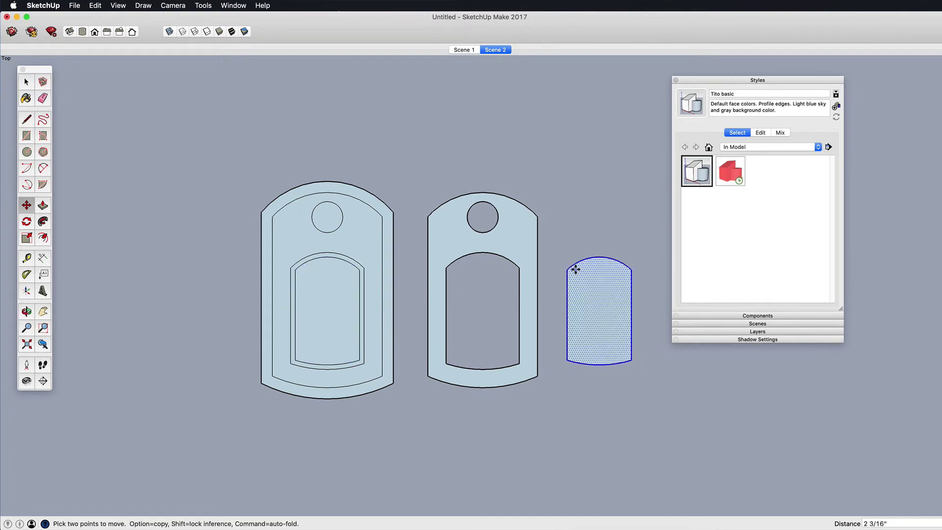
Step: Delete the left tag's circle face to leave a hole and erase its inner border and window edges
key("space")
left_click(339, 223)
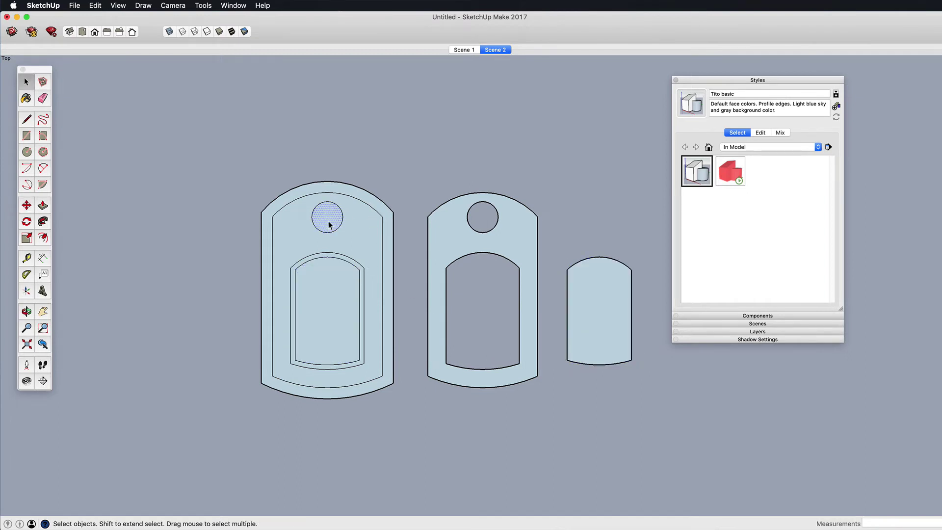
key("Delete")
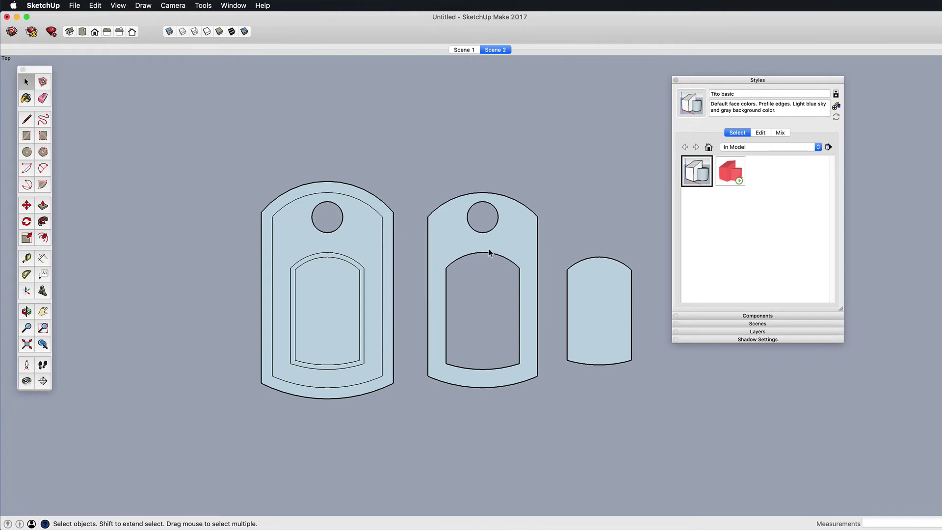
key("e")
left_click(383, 216)
left_click_drag(273, 265, 282, 319)
left_click_drag(294, 344, 326, 385)
left_click(326, 384)
mouse_move(361, 332)
left_mouse_down()
mouse_move(362, 253)
mouse_move(361, 261)
left_mouse_up()
key("space")
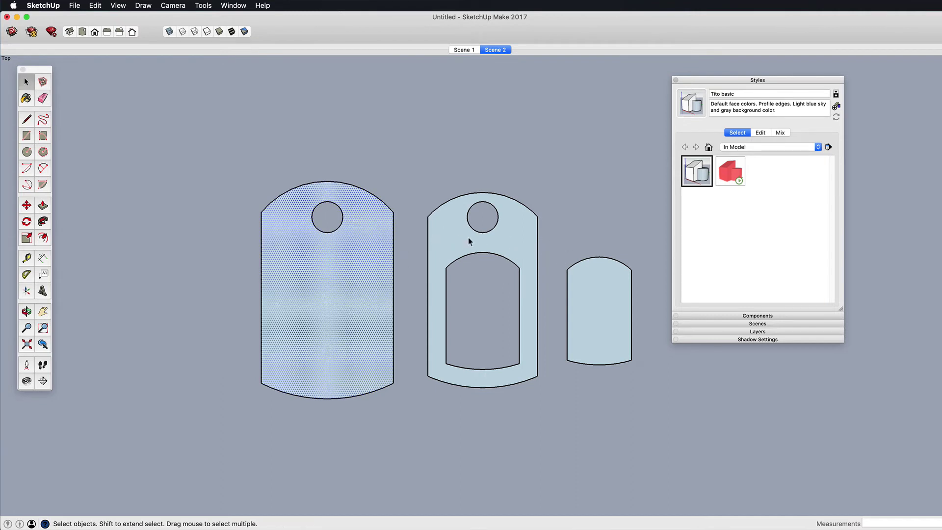
left_click(608, 303)
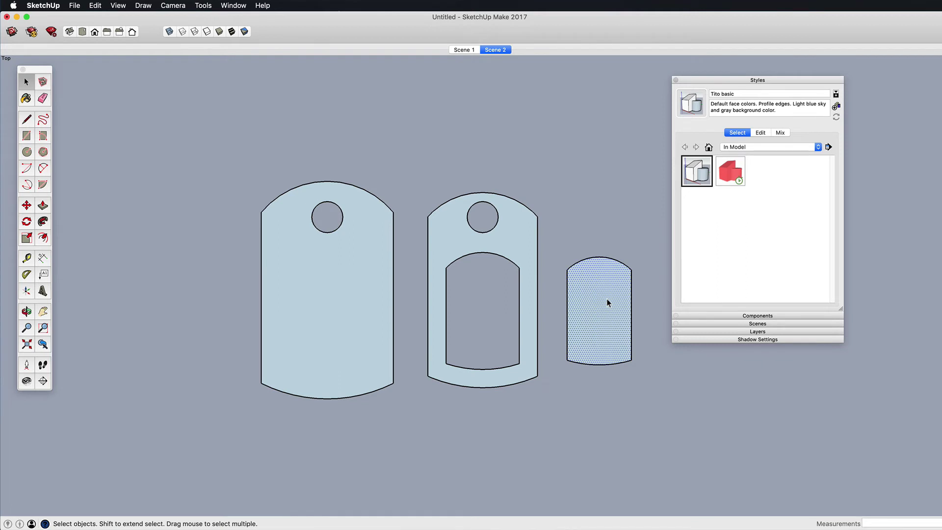
Step: Switch to the red outline style and zoom in on the three tag parts
left_click(745, 178)
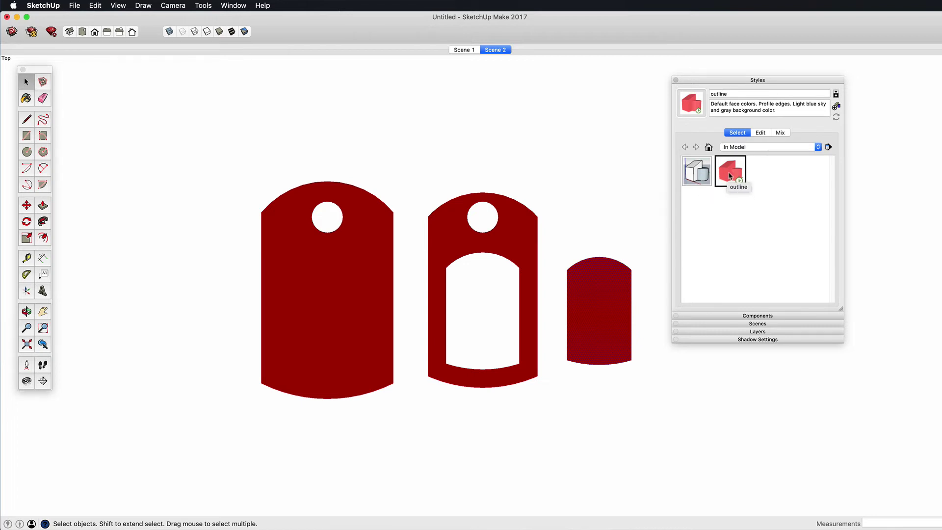
key("z")
left_click_drag(603, 320, 600, 260)
key("super+z")
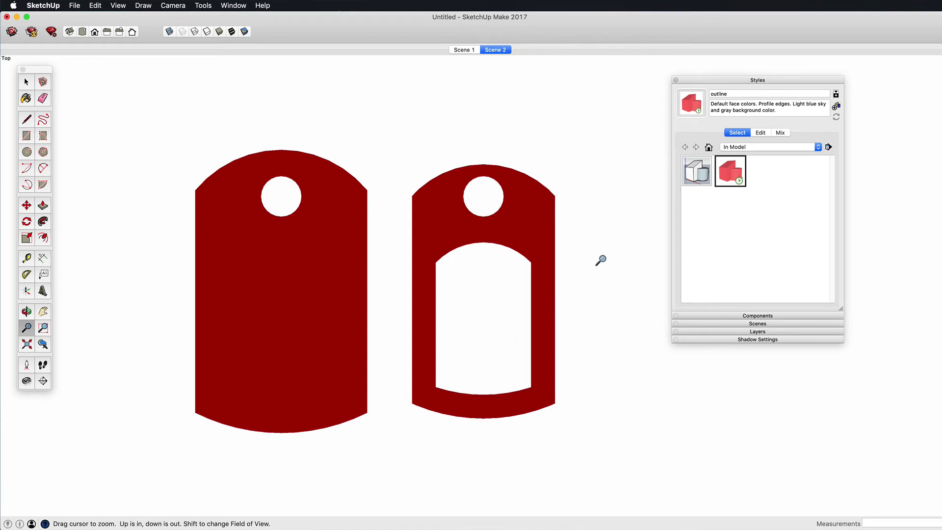
key("super+z")
key("super+shift+z")
left_click_drag(722, 80, 786, 75)
key("space")
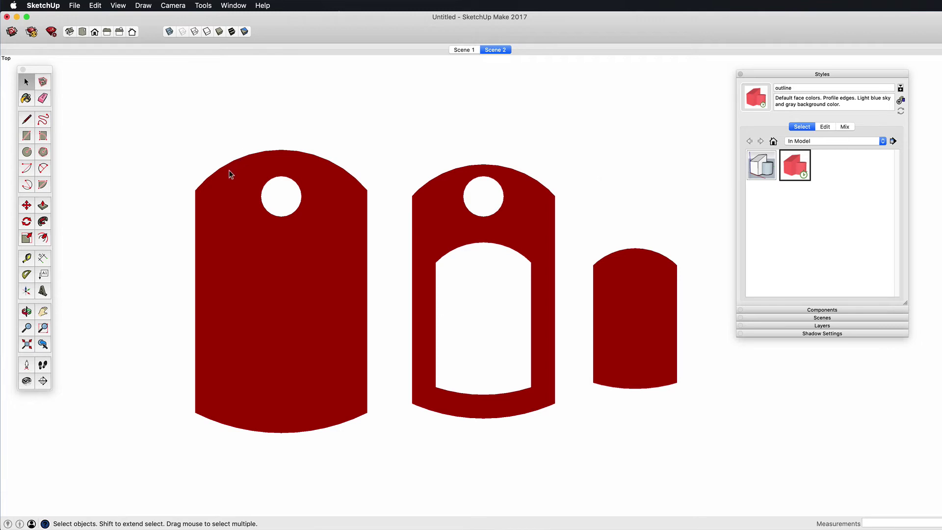
Step: Take region screenshots of the middle cut-out tag and the plain right-hand tag
left_click_drag(169, 132, 713, 476)
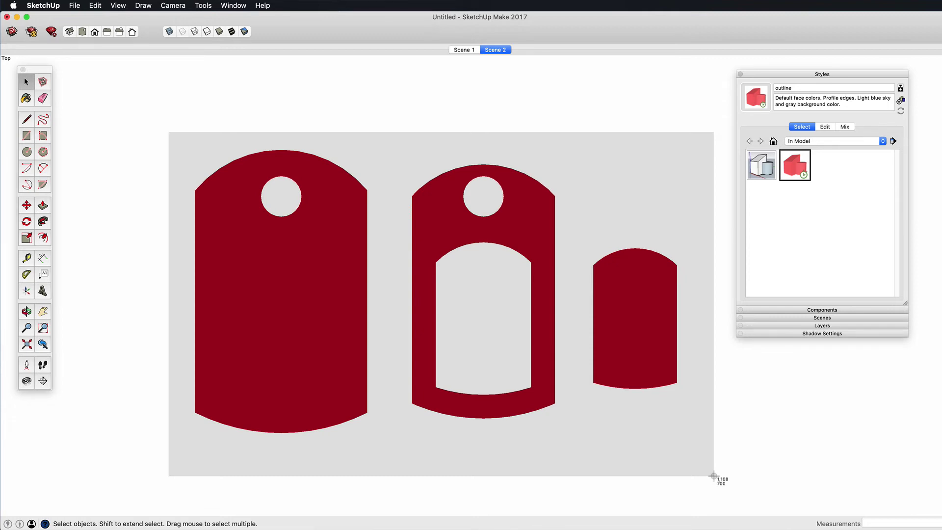
left_click_drag(714, 476, 385, 474)
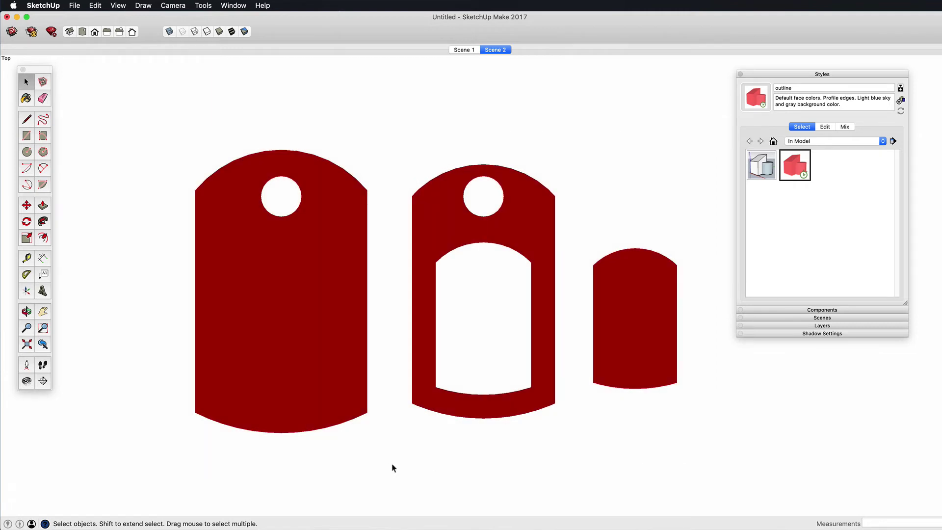
left_click_drag(403, 152, 588, 442, "shift")
left_click_drag(580, 233, 700, 420, "shift")
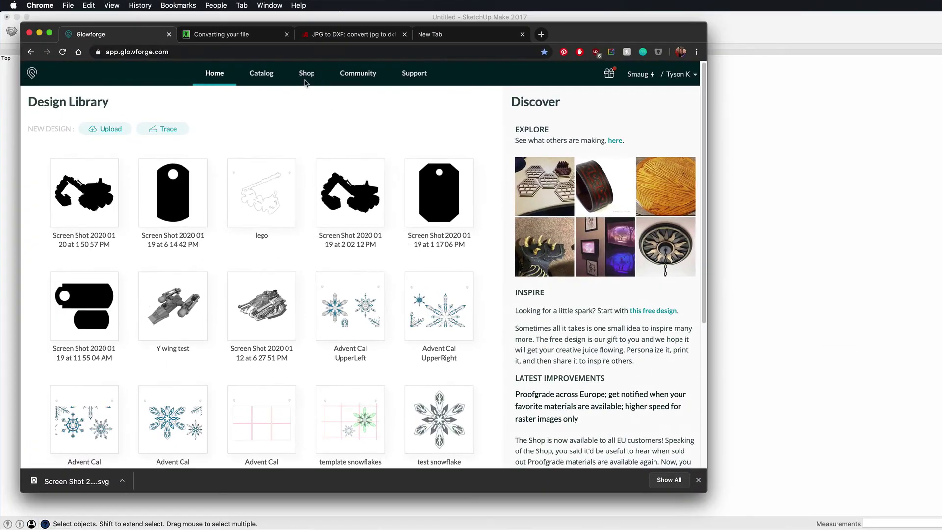
Step: Return to Online-Convert's image-to-SVG upload page
left_click(248, 34)
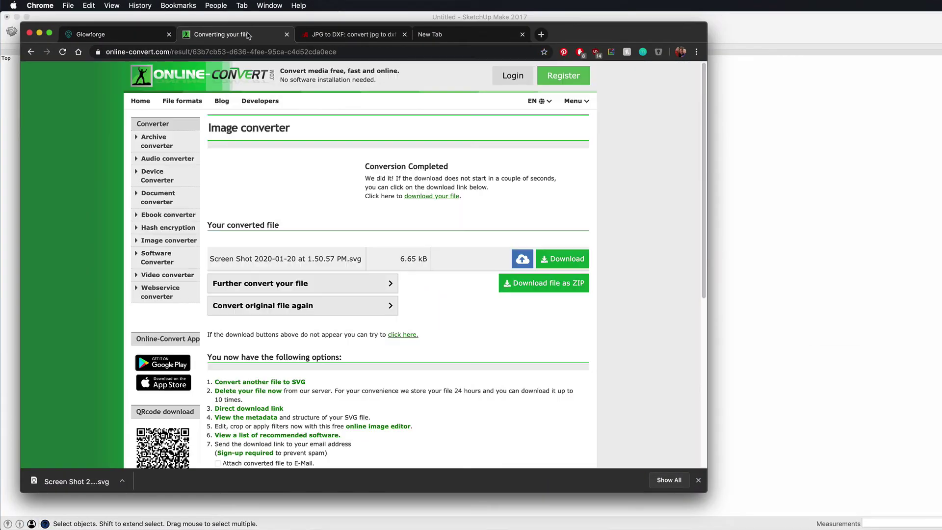
left_click(31, 51)
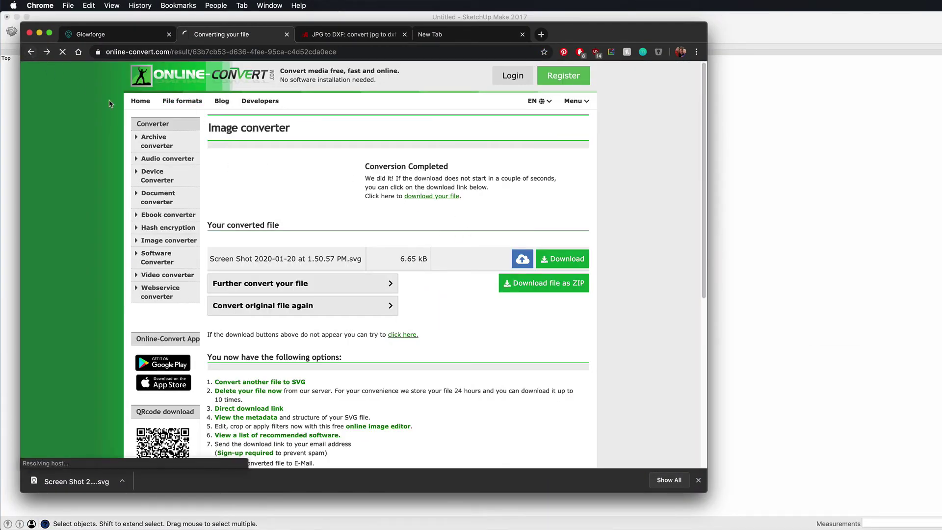
left_click_drag(610, 21, 633, 21)
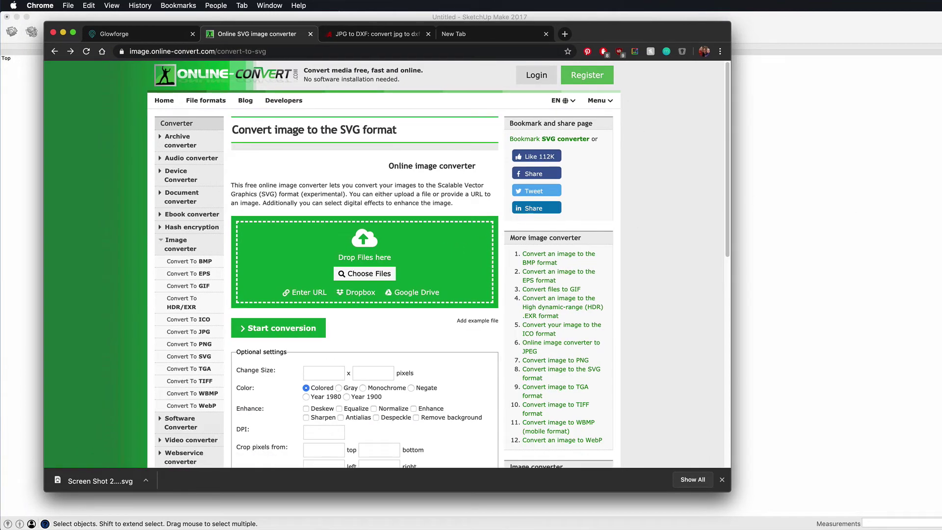
Step: Convert the dropped tag screenshot to SVG and reveal the download in Finder
key("super+Tab")
left_click_drag(805, 382, 427, 292)
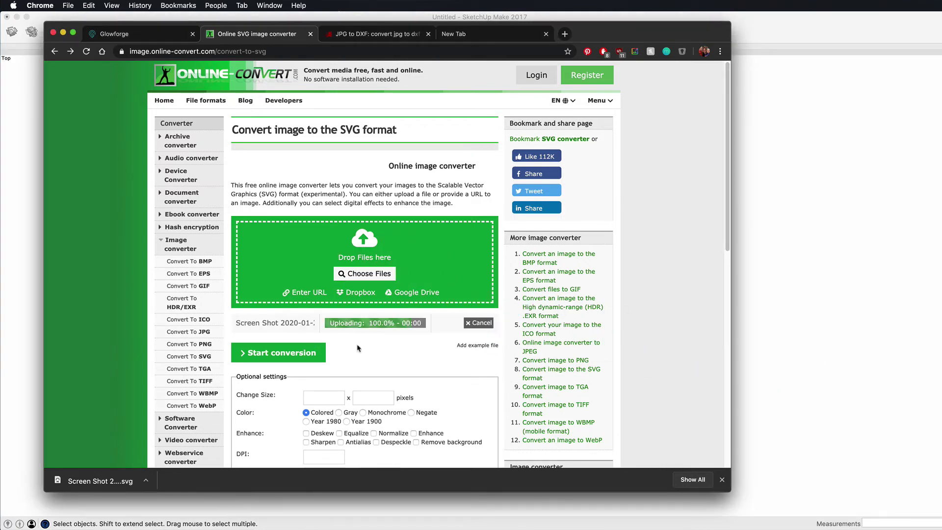
left_click(298, 353)
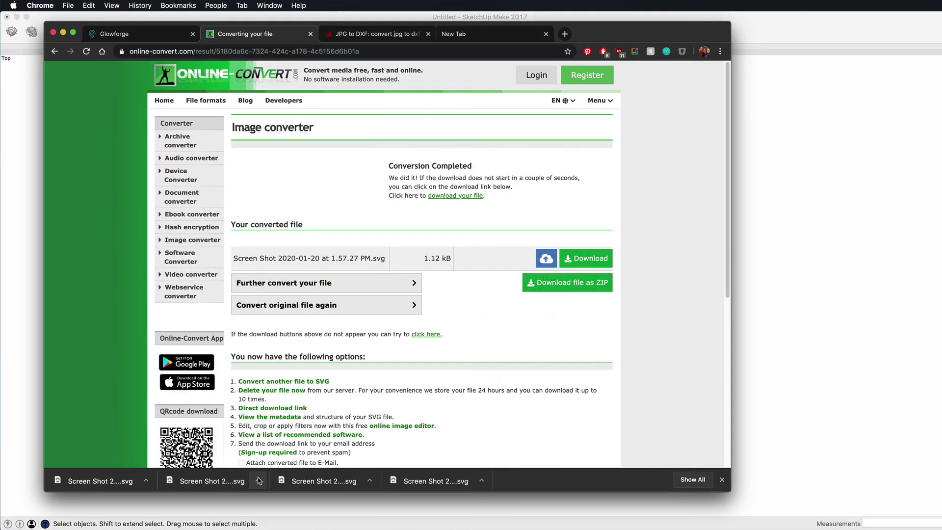
left_click(257, 481)
left_click(304, 518)
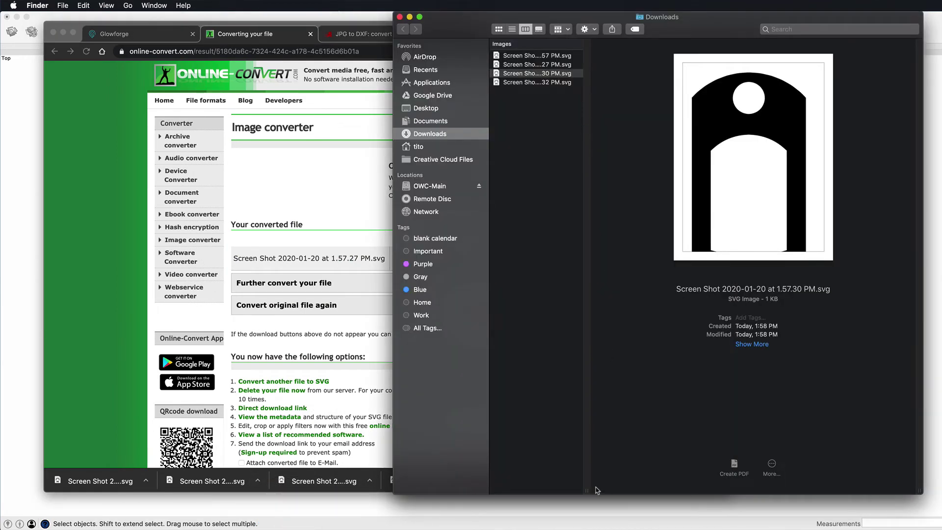
Step: Preview each converted SVG in Downloads, ending on the 1.57.27 PM solid one-hole tag
left_click_drag(587, 490, 602, 490)
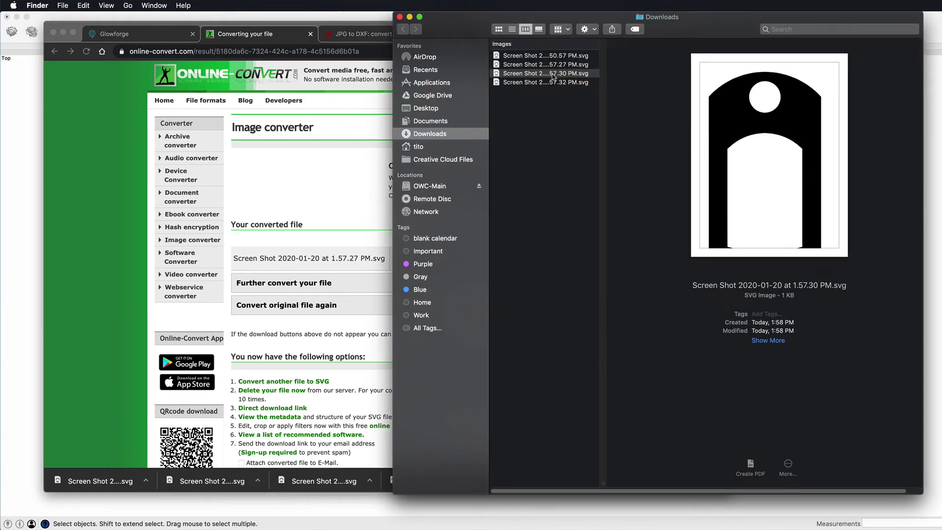
left_click(546, 56)
left_click(546, 65)
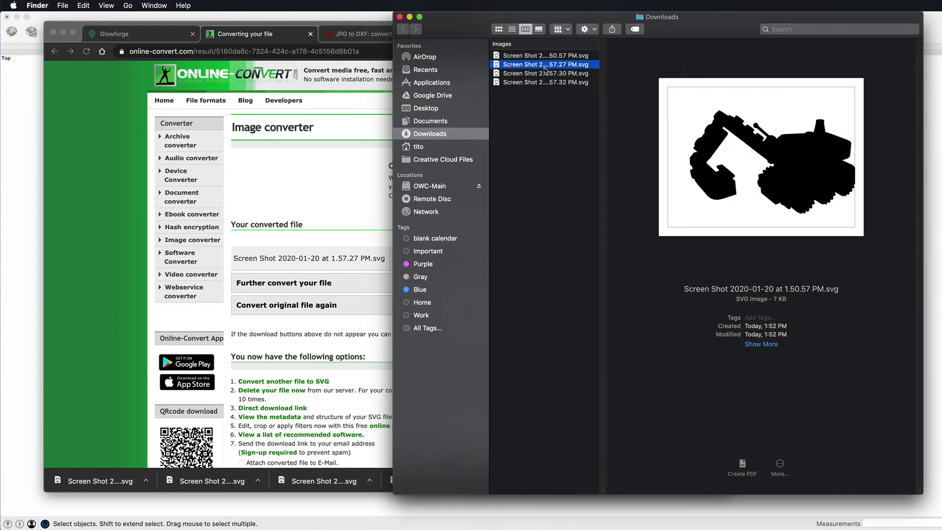
left_click(540, 74)
left_click(543, 82)
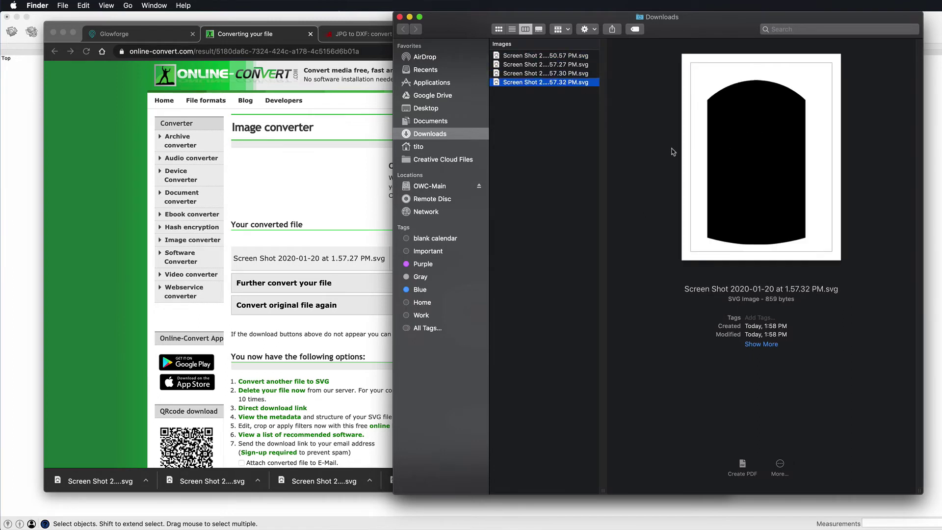
key("Up")
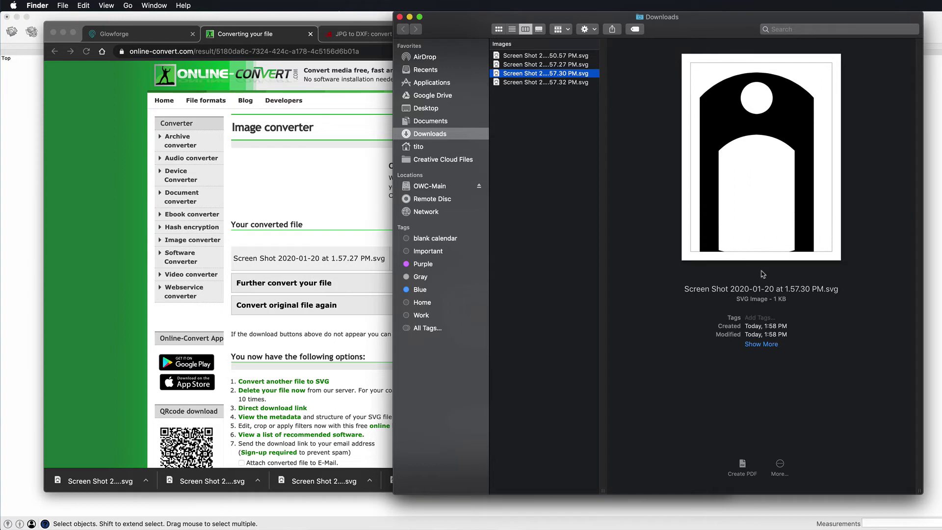
left_click(529, 57, "shift")
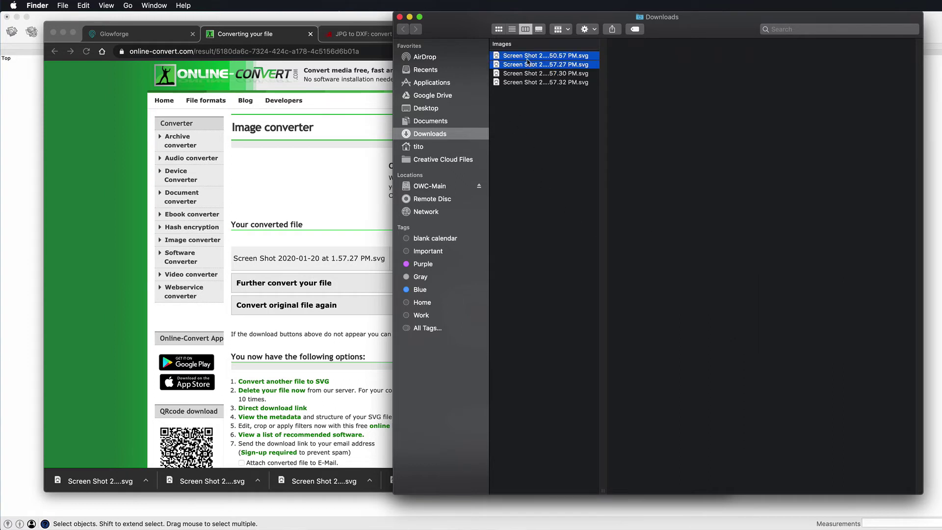
left_click(533, 75)
left_click(533, 66)
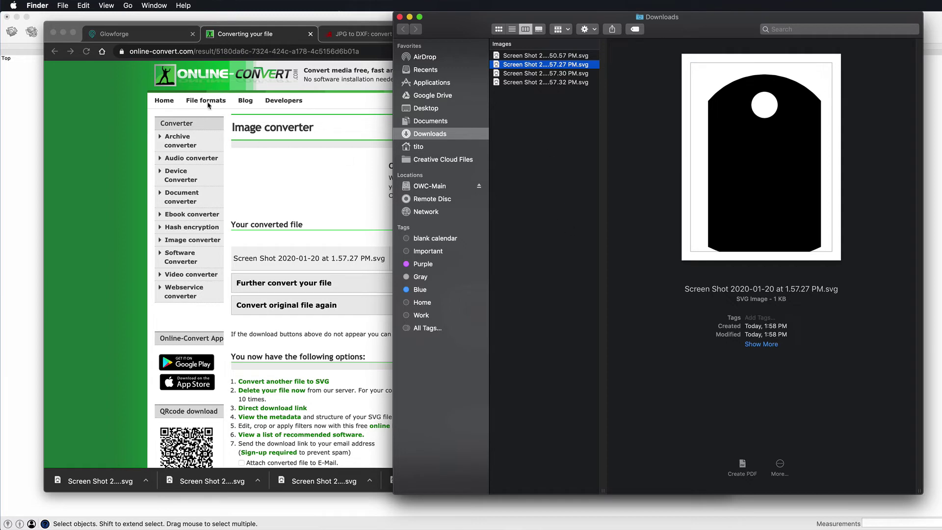
Step: Upload the 1.57.27 PM solid tag SVG from the Glowforge design library as a new design
left_click(155, 38)
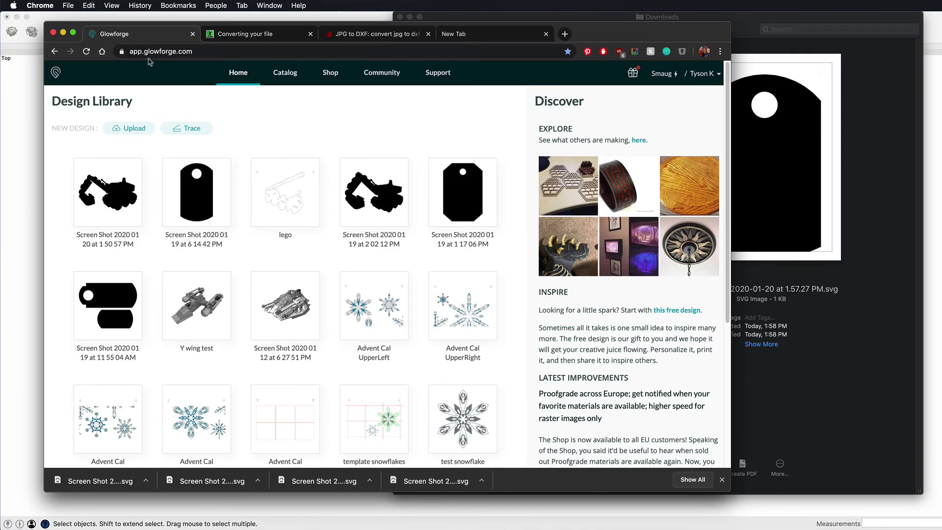
left_click(135, 128)
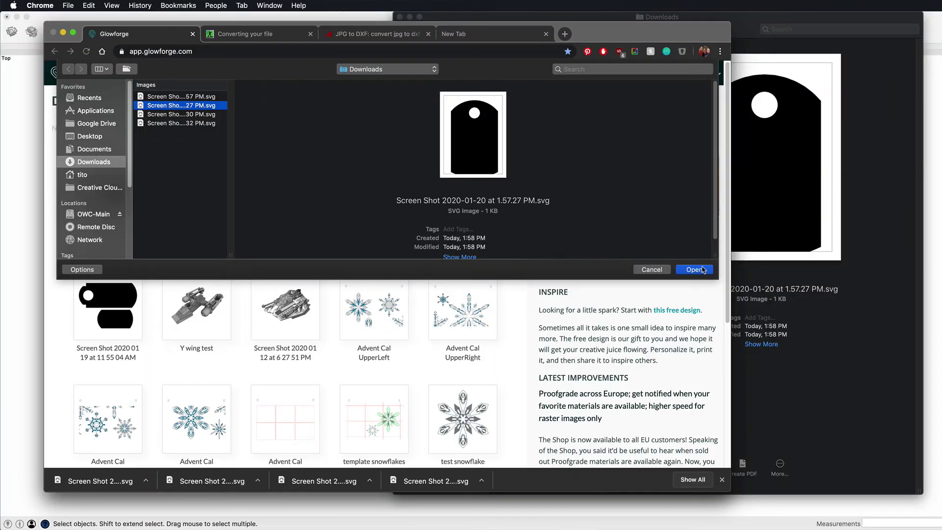
left_click(703, 269)
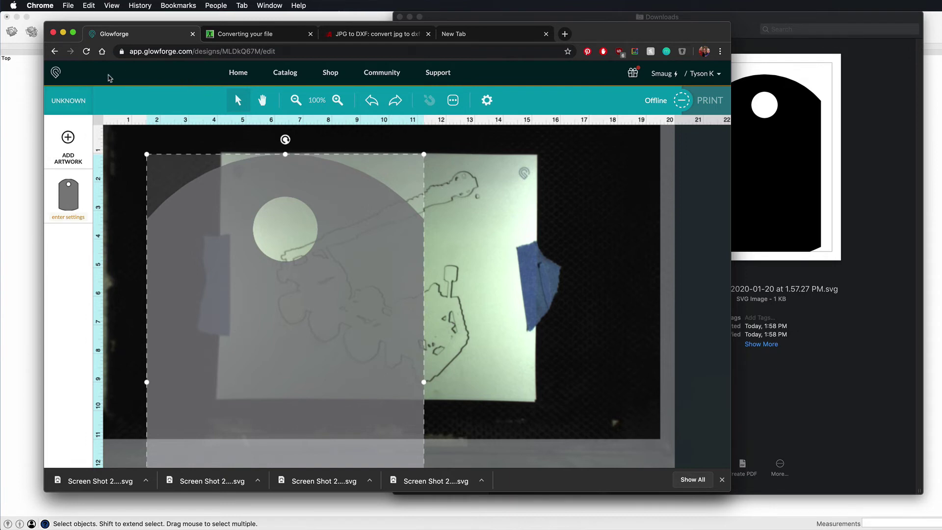
Step: Add the 1.57.30 PM cut-out tag SVG to the design via Add Artwork
left_click(68, 152)
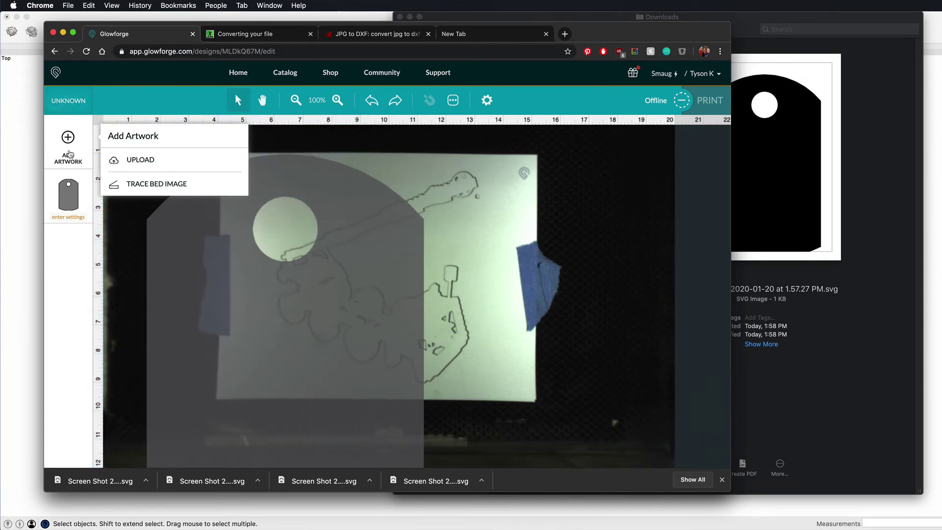
left_click(140, 160)
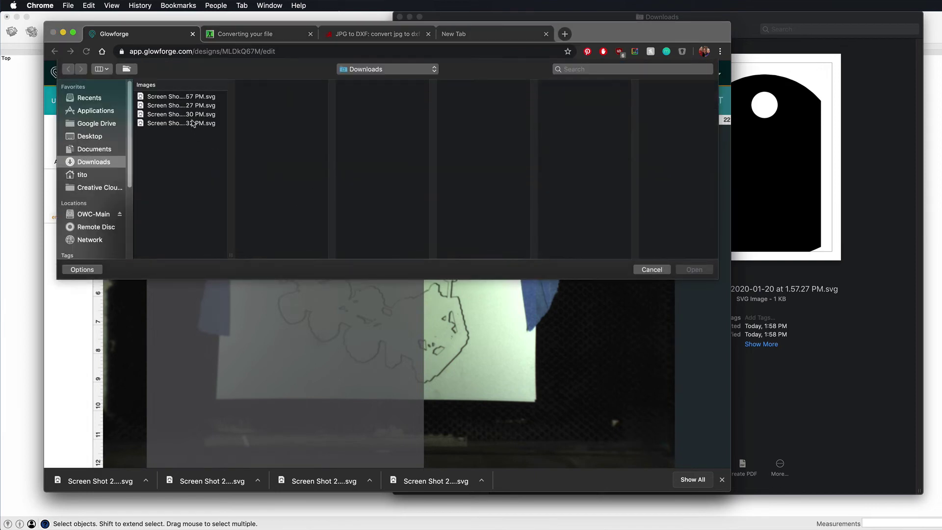
left_click(188, 106)
key("Down")
key("Down")
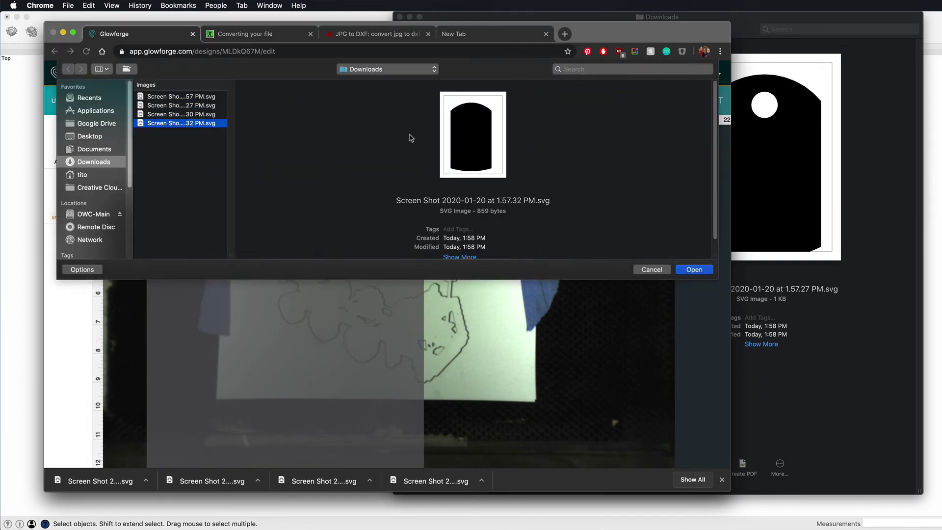
key("Up")
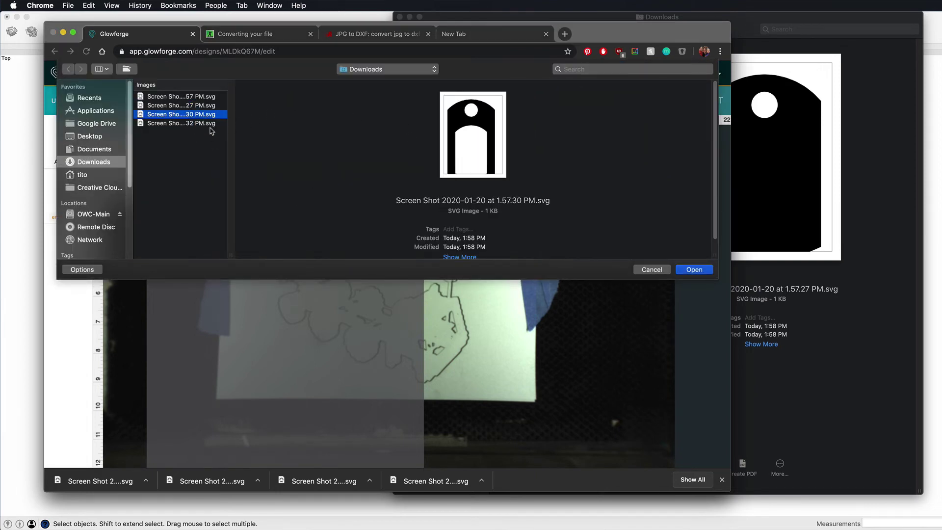
left_click(702, 271)
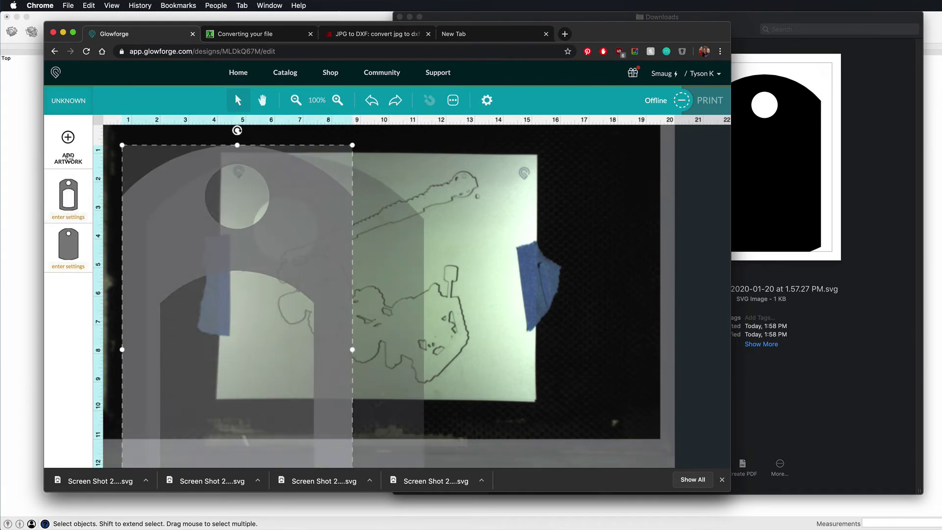
Step: Add the 1.57.32 PM plain arch SVG to the same design
left_click(68, 157)
left_click(160, 166)
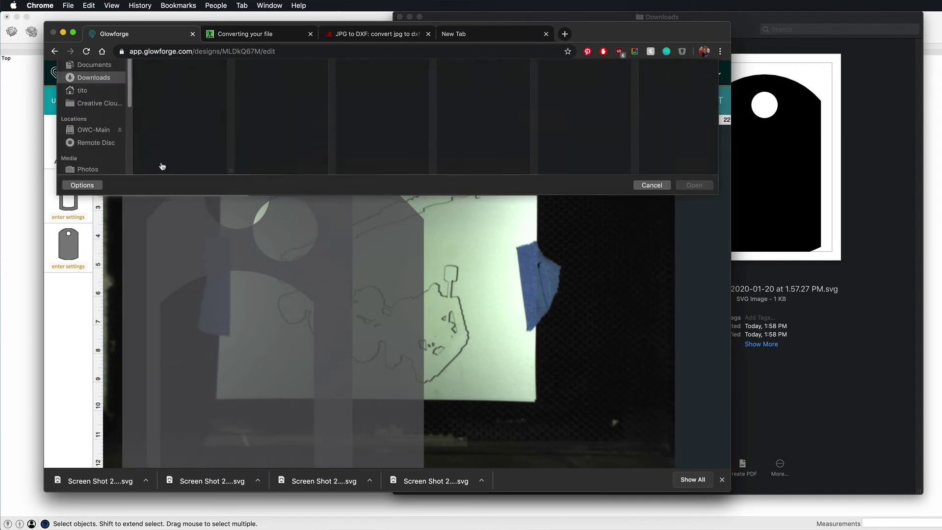
left_click(197, 124)
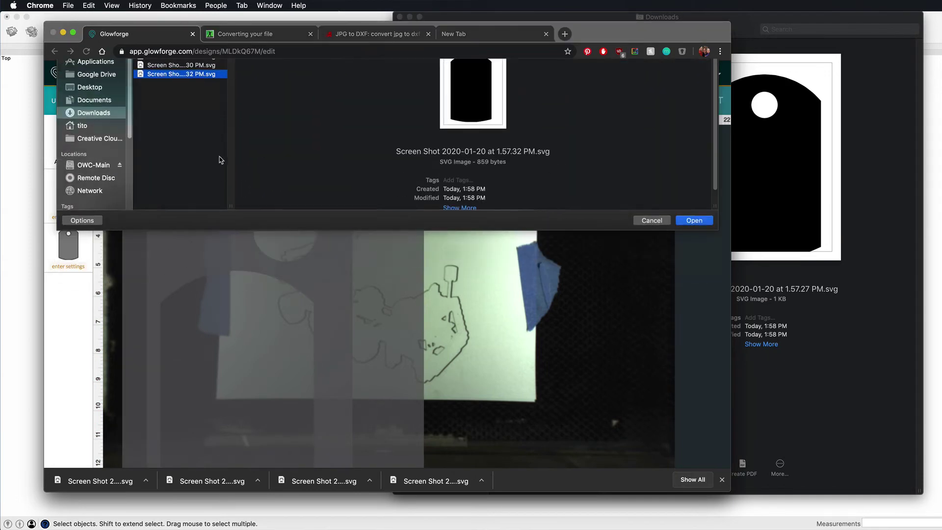
key("Return")
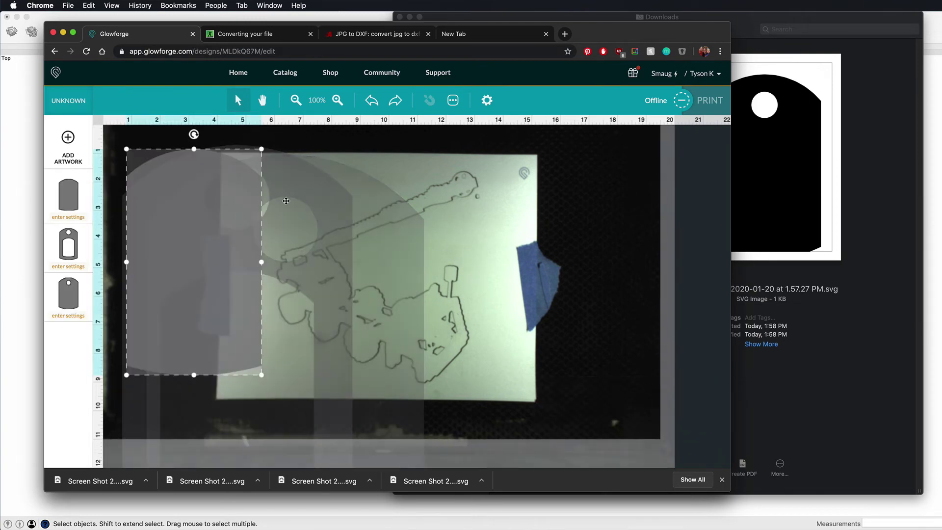
Step: Scale the three tag pieces down as a group and move them to the paper's top-left
left_click_drag(224, 212, 300, 259)
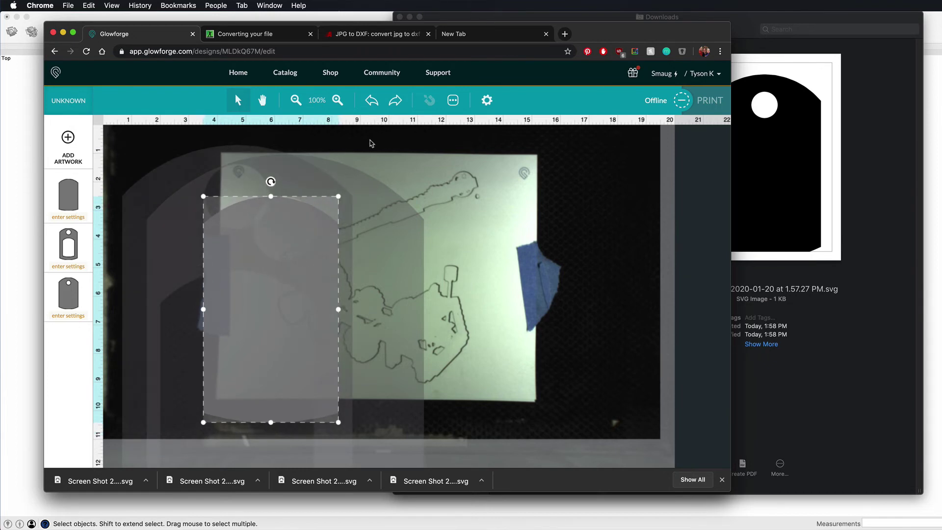
key("super+z")
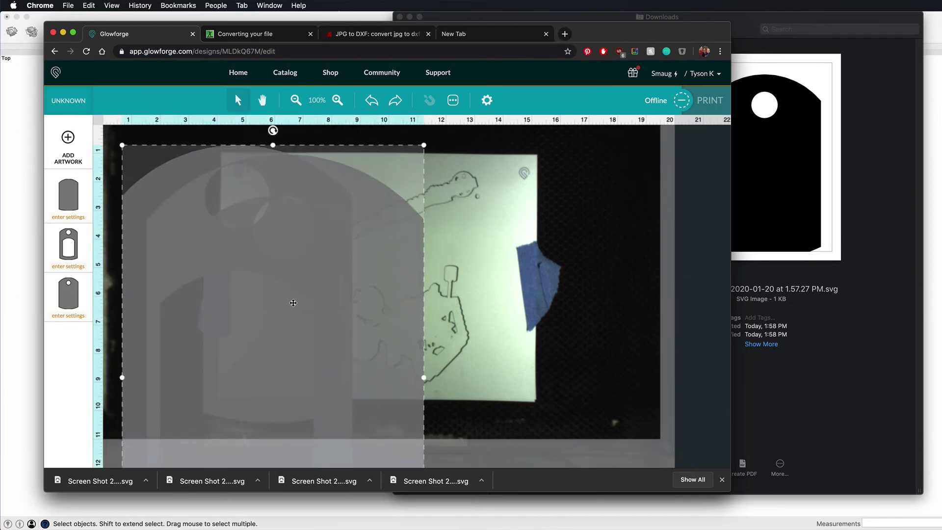
left_click_drag(424, 145, 295, 342)
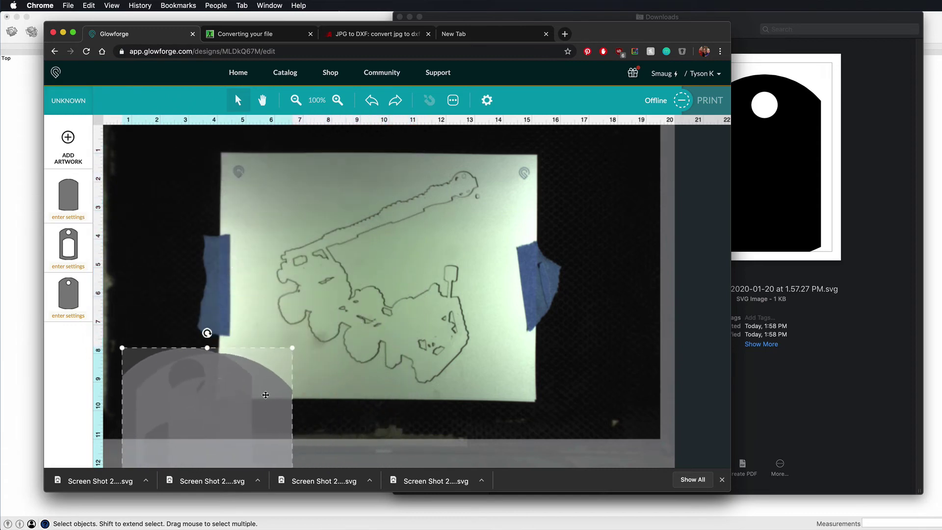
left_click_drag(242, 356, 326, 253)
key("super+z")
left_click_drag(415, 151, 294, 221)
left_click_drag(333, 151, 320, 181)
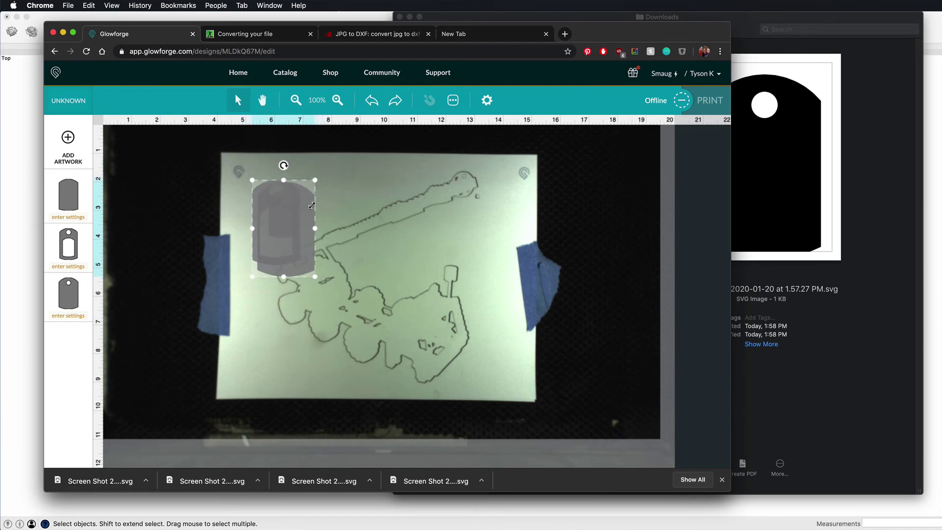
left_click_drag(290, 229, 291, 210)
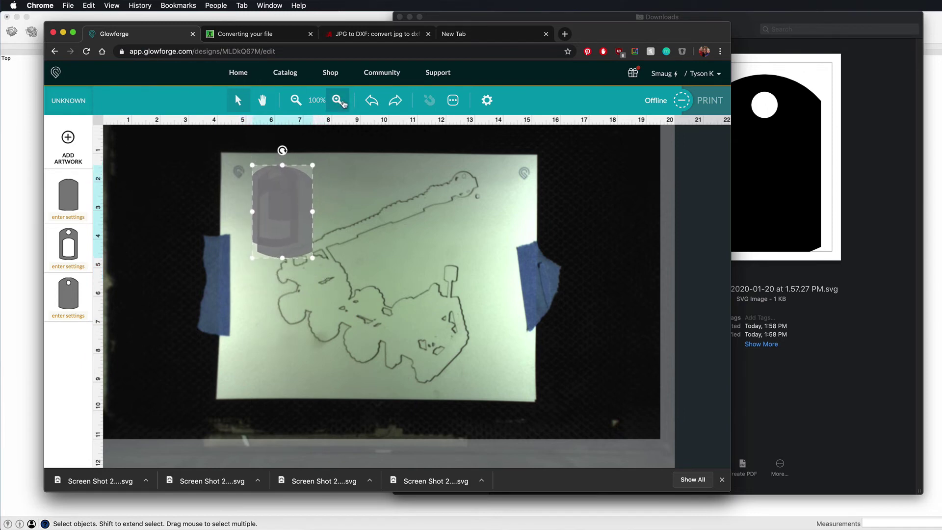
Step: Zoom in three levels and pan so the small stacked tags fill the view
left_click(338, 100)
left_click(338, 100)
left_click(338, 101)
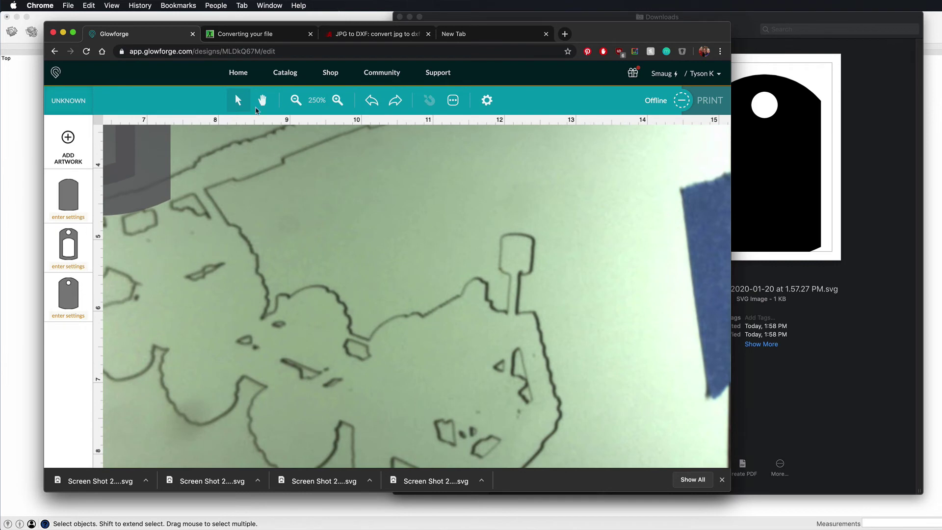
left_click(262, 100)
left_click_drag(270, 179, 474, 362)
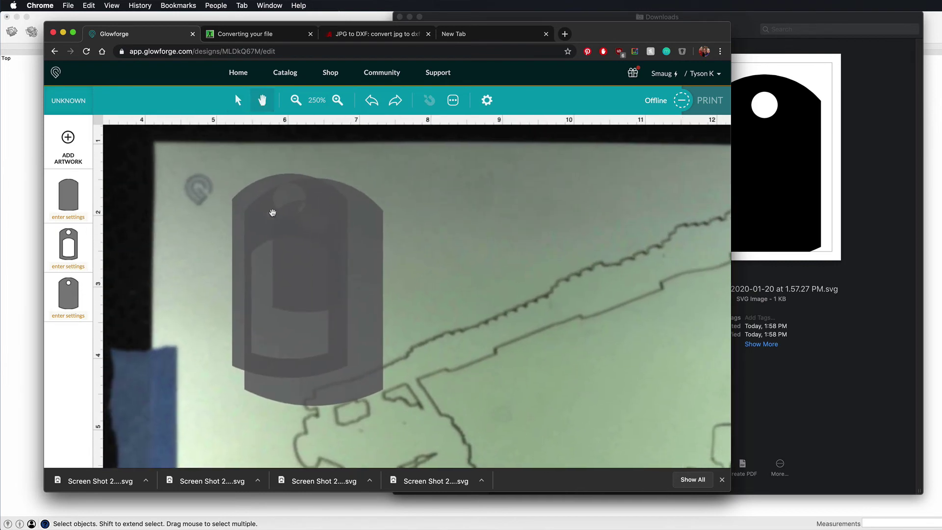
key("Escape")
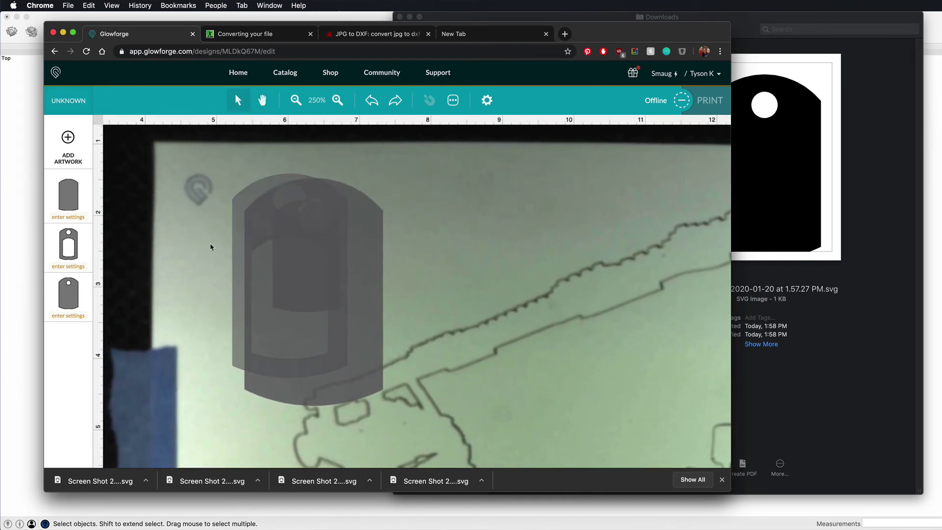
Step: Set the first tag artwork's operation to Cut
left_click(74, 194)
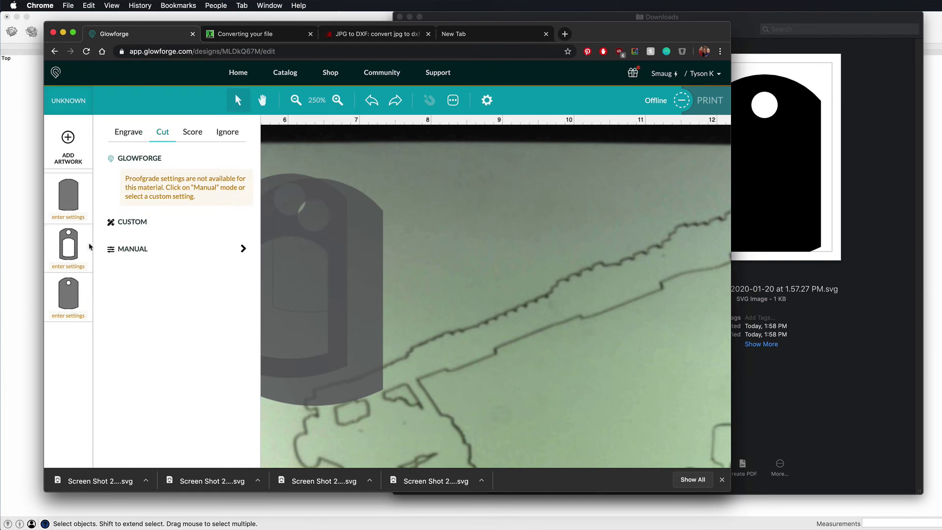
left_click(162, 132)
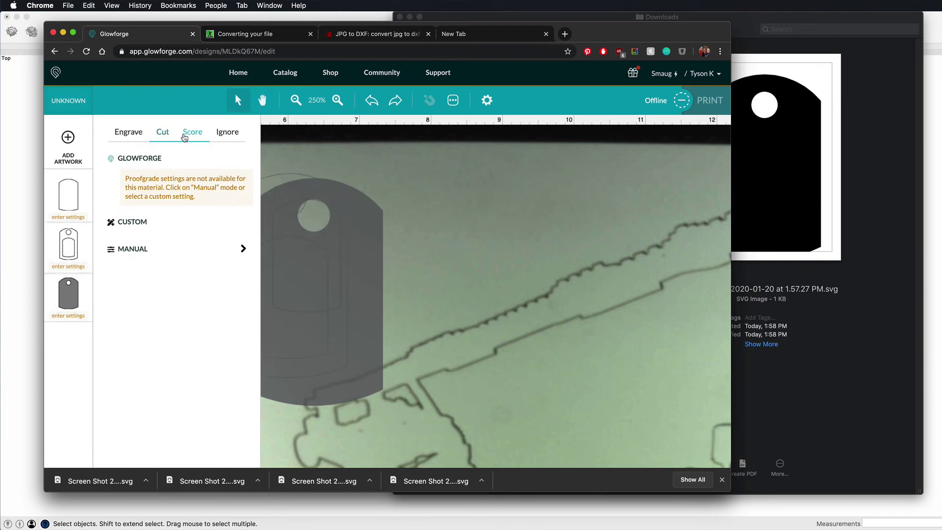
left_click(159, 137)
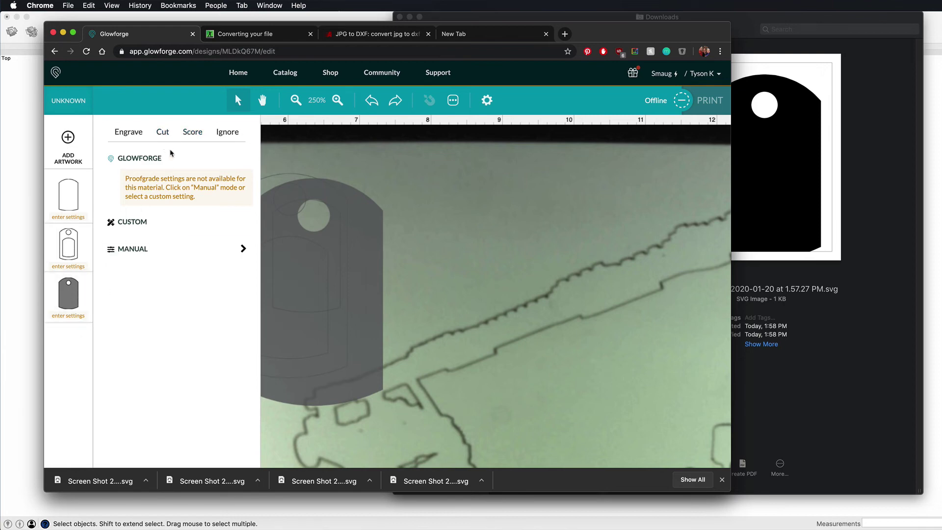
left_click(277, 165)
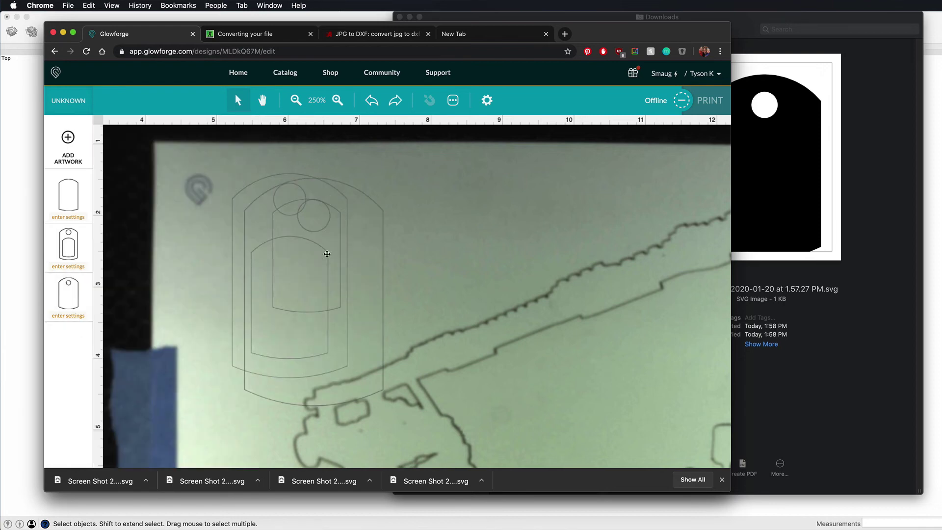
Step: Reposition the outer tag outline and the hole outline beside the inner rounded rectangle
left_click_drag(326, 258, 450, 245)
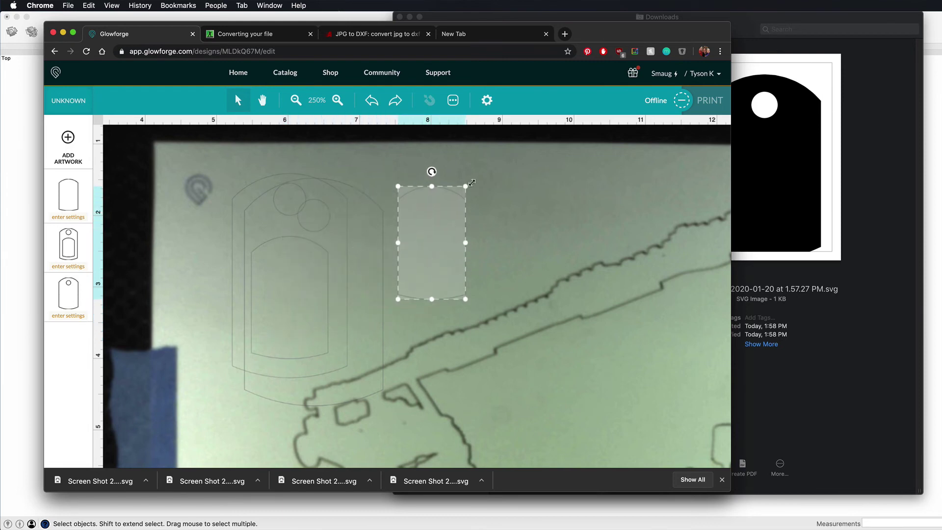
key("super+z")
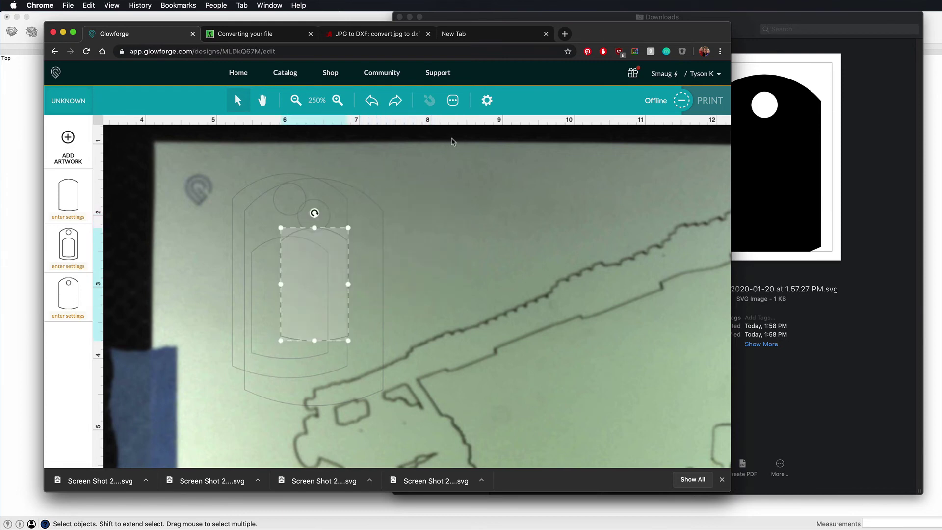
left_click(386, 268)
left_click_drag(384, 265, 503, 252)
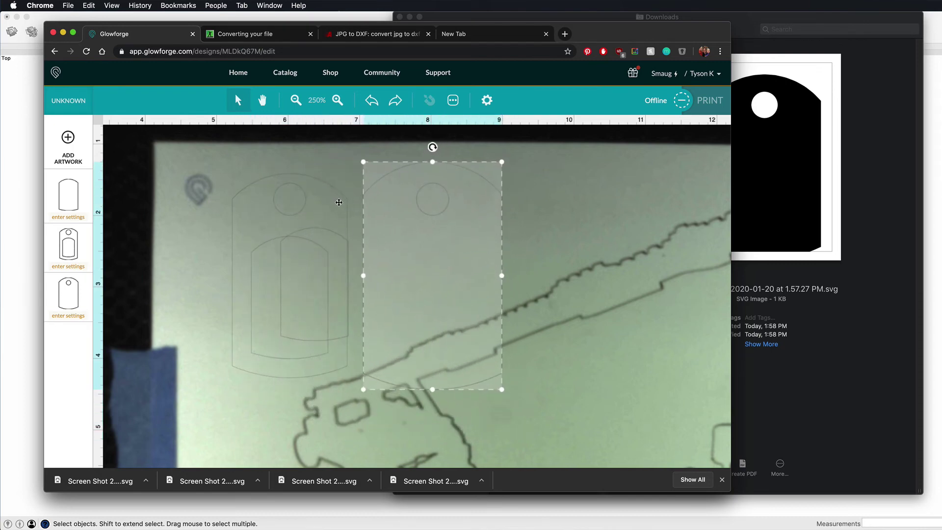
left_click_drag(340, 193, 363, 179)
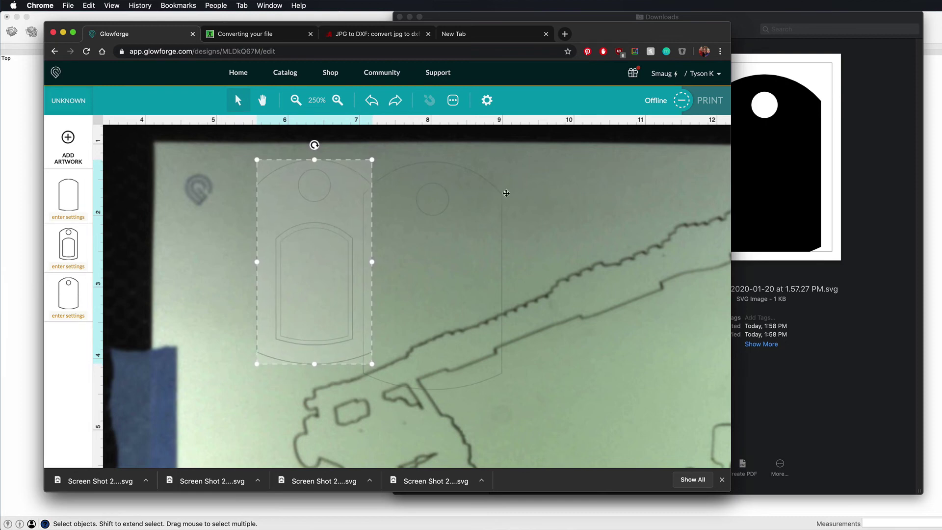
Step: Lay the larger outline over the other pieces, nudge it left to align, and select the combined tag
left_click(487, 180)
left_click_drag(489, 182, 372, 169)
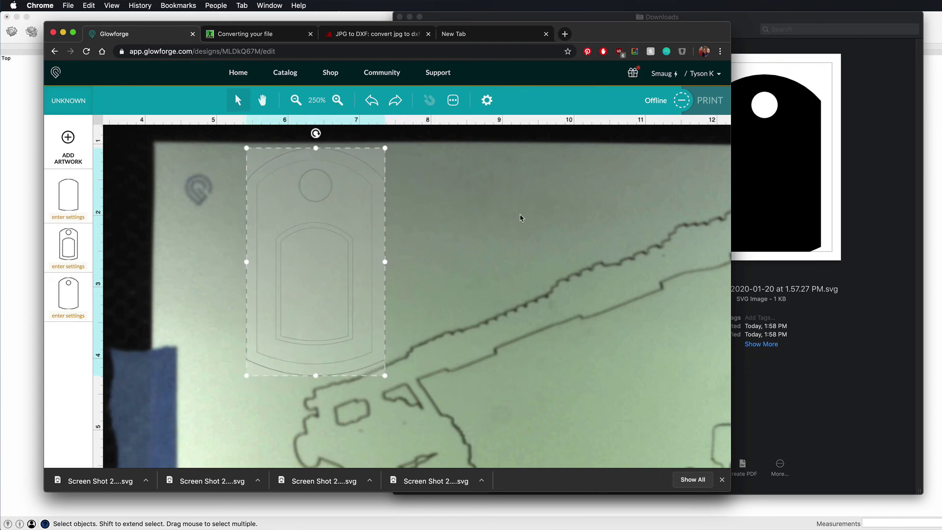
key("Left")
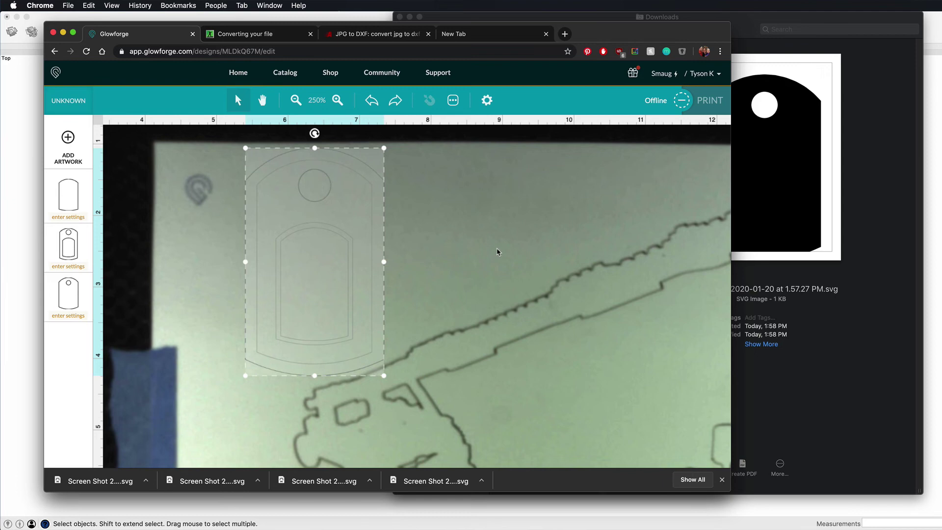
left_click(425, 273)
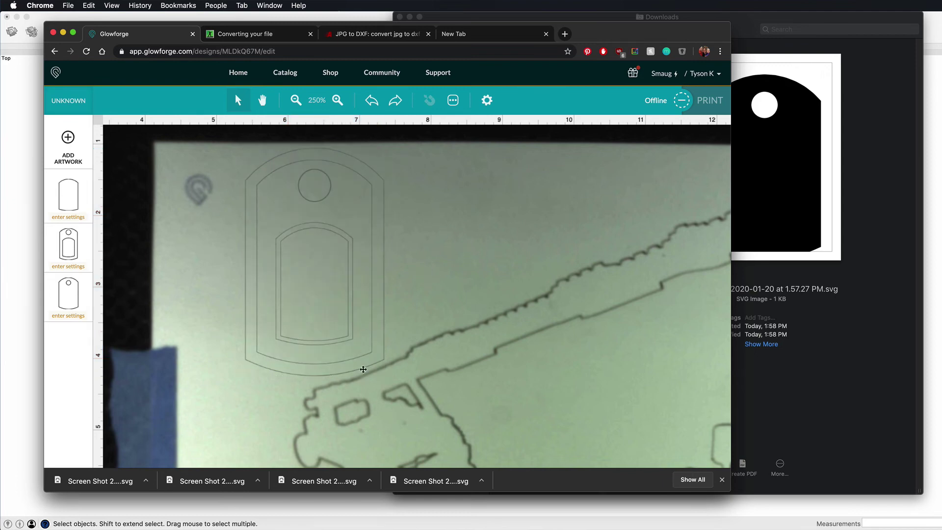
left_click(77, 196)
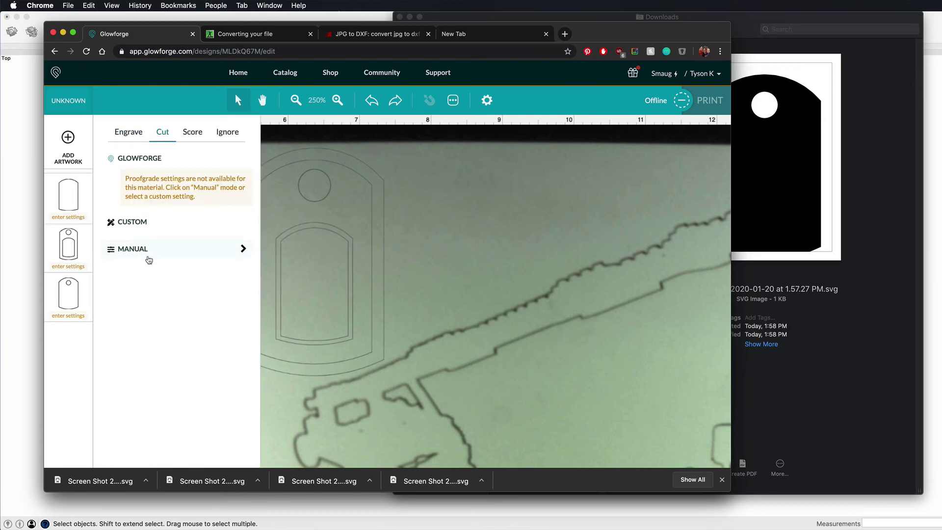
left_click(416, 295)
left_click(313, 249)
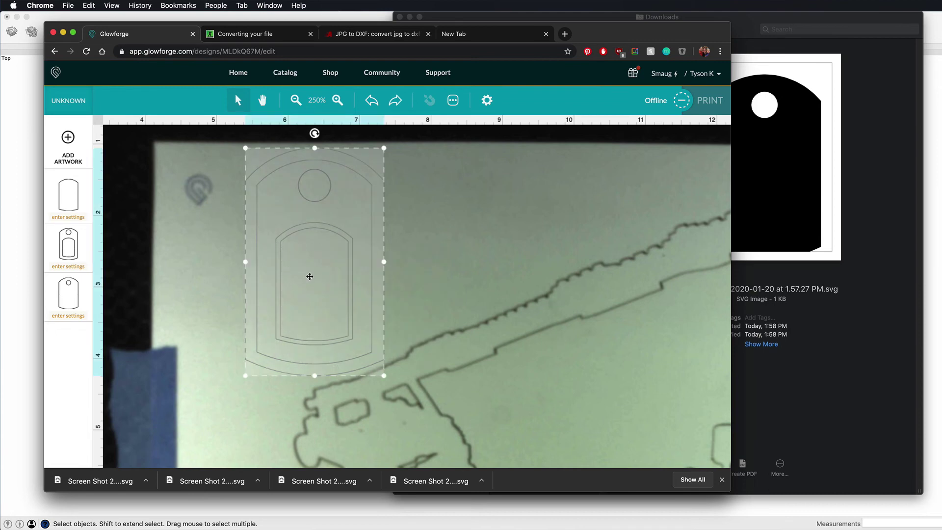
Step: Duplicate the combined tag twice with Cmd+D, placing the copies in a row to the right
key("super+d")
left_click_drag(360, 303, 489, 289)
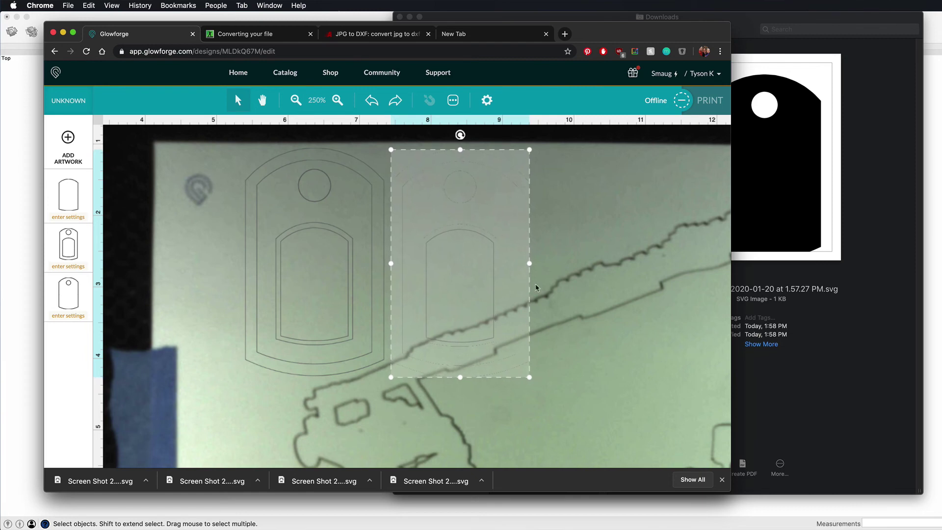
key("super+d")
left_click_drag(373, 317, 636, 290)
left_click(573, 395)
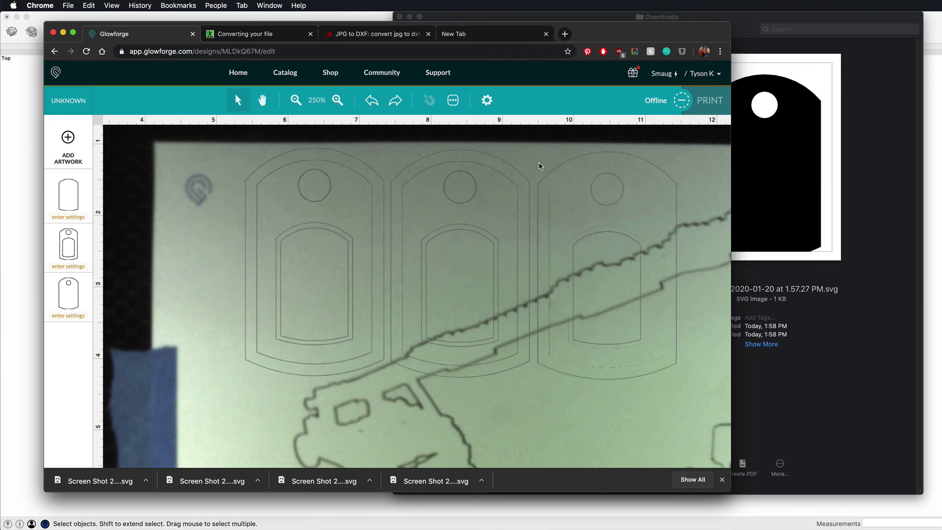
Step: Delete the outermost outline of the left tag
left_click(344, 240)
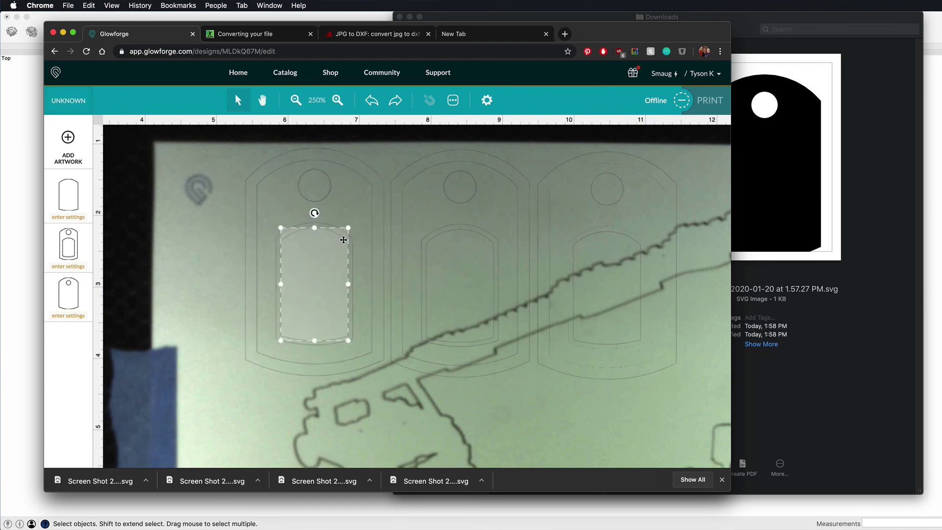
left_click(372, 170)
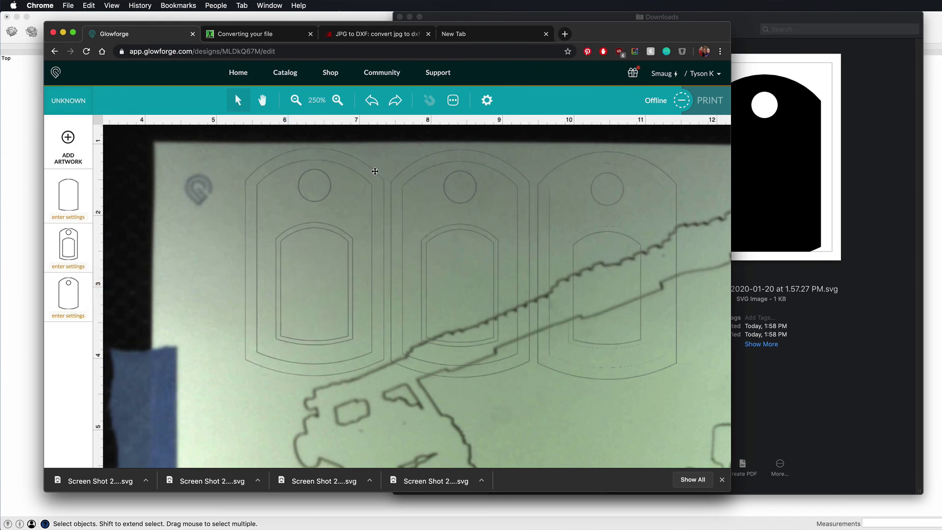
left_click(375, 172)
key("Delete")
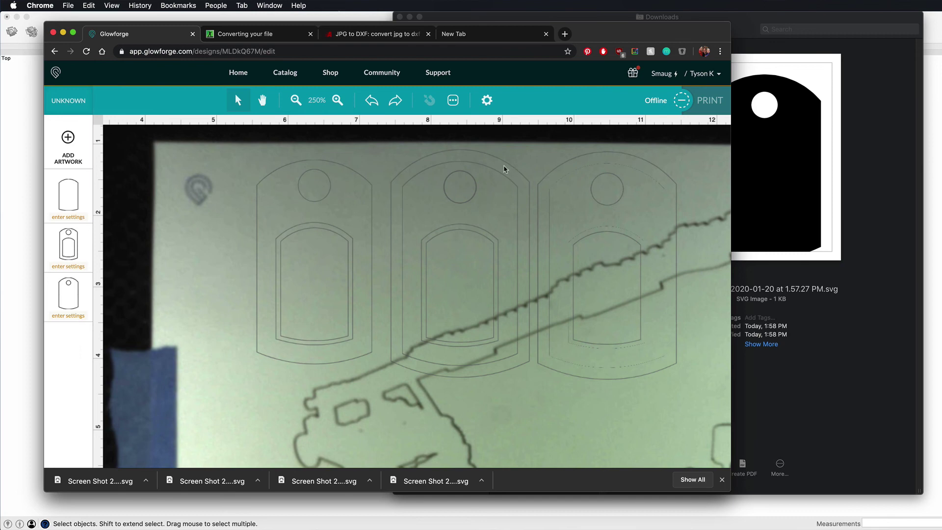
Step: Delete the middle tag's inner arch outline and shift its outer outline slightly right
left_click(466, 203)
key("Delete")
left_click(468, 231)
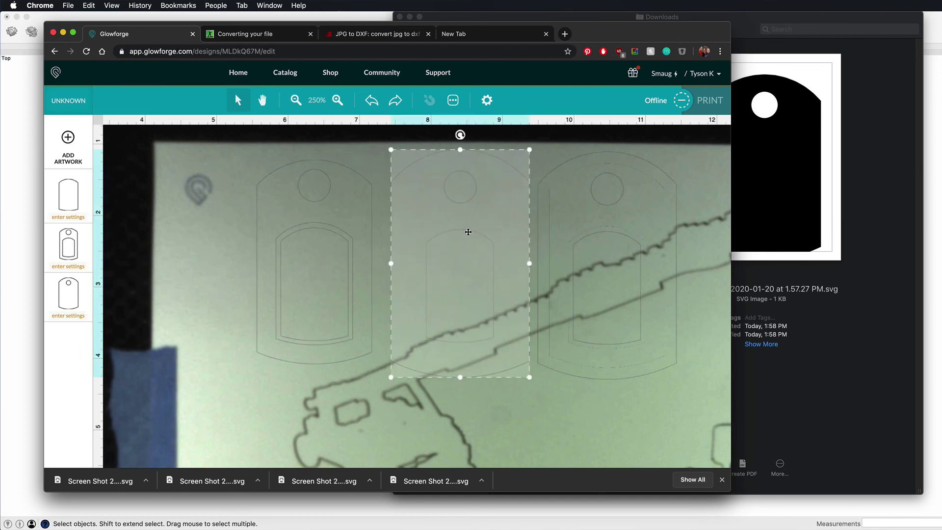
left_click(493, 337)
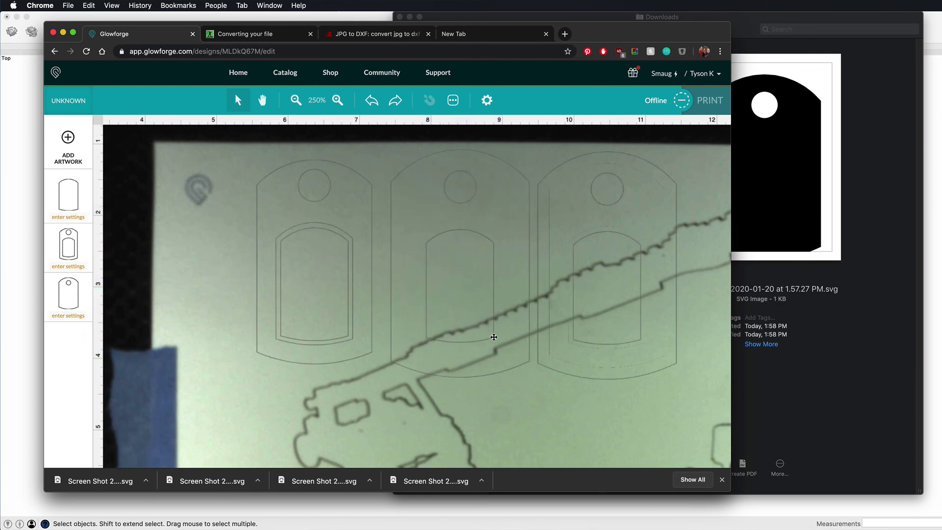
left_click(485, 339)
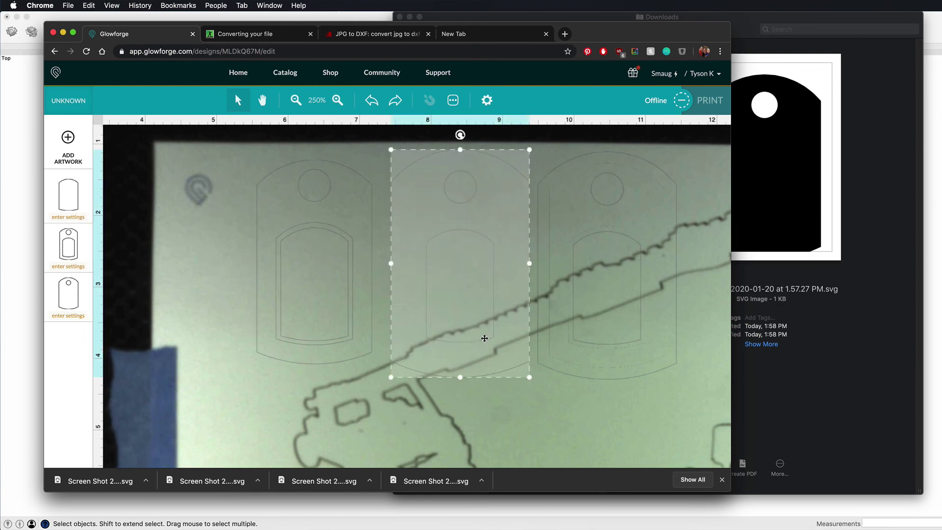
left_click_drag(487, 337, 504, 336)
left_click(493, 276)
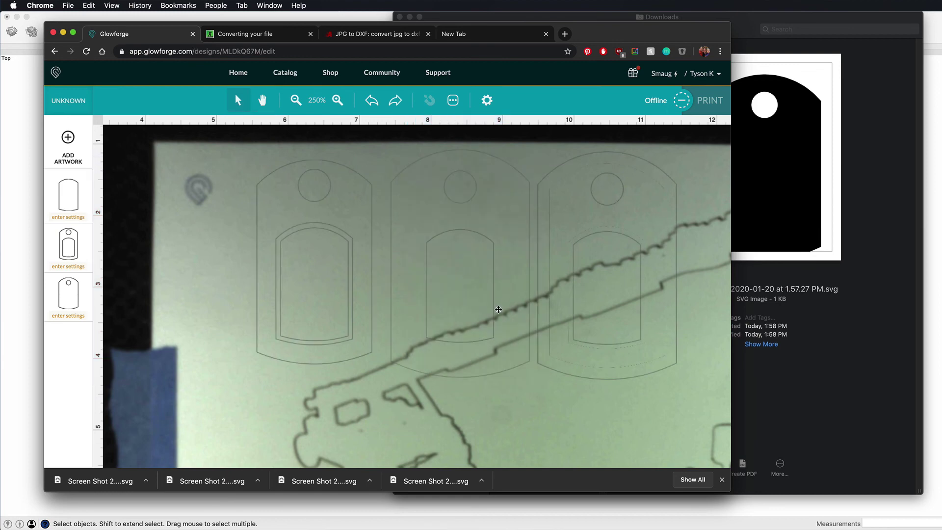
Step: Move the middle tag outline down and to the right on the bed
left_click(491, 338)
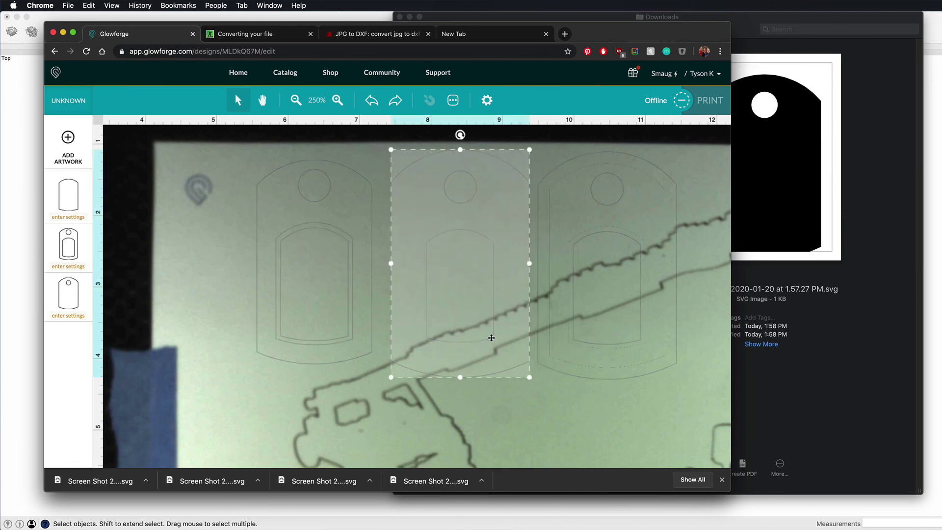
left_click(521, 397)
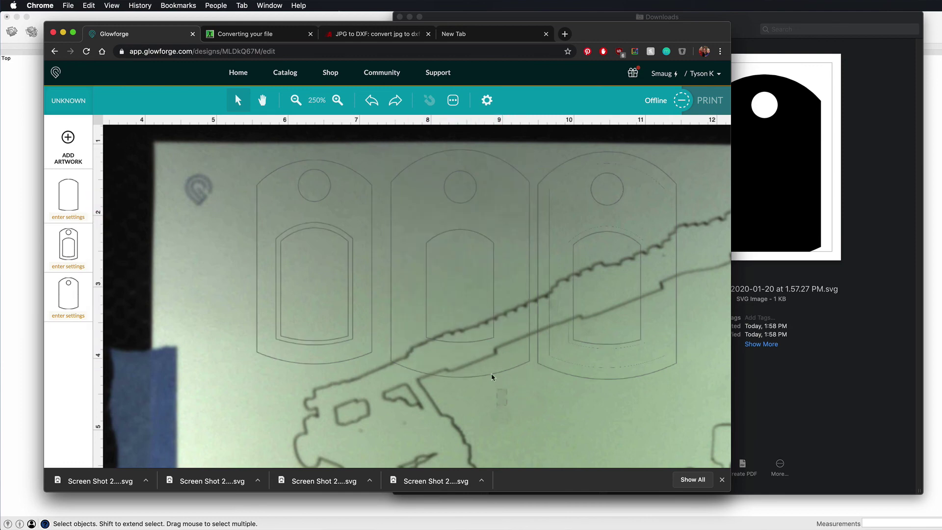
left_click(407, 219)
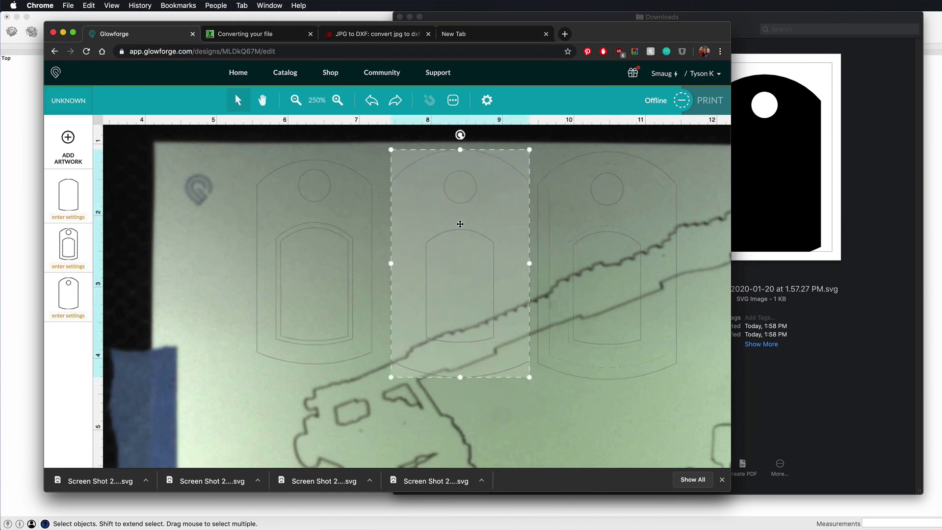
mouse_move(470, 223)
left_mouse_down()
mouse_move(531, 258)
mouse_move(460, 227)
left_mouse_up()
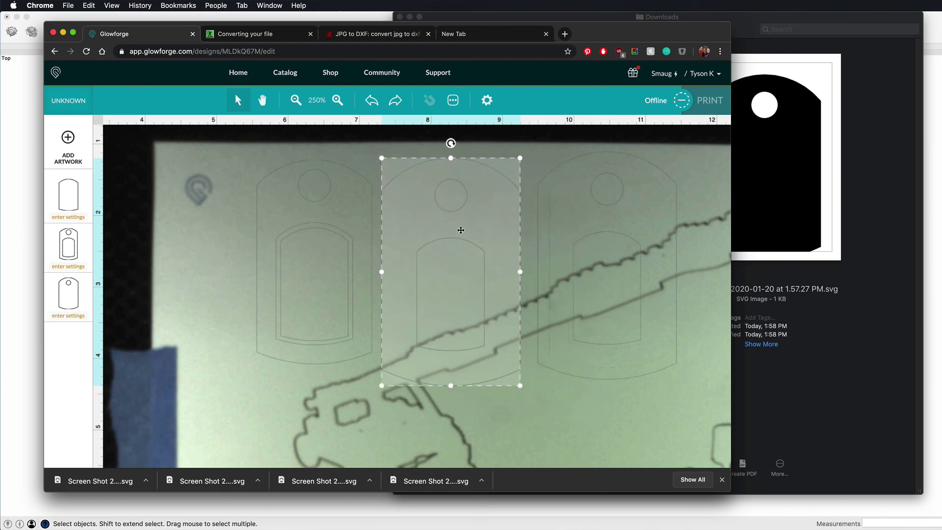
key("super+z")
left_click(560, 425)
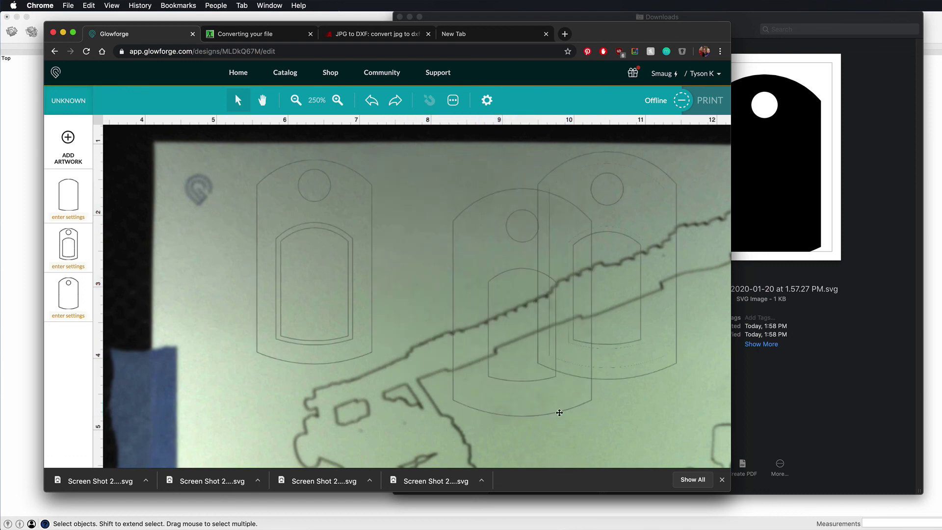
left_click(566, 413)
left_click_drag(566, 413, 665, 461)
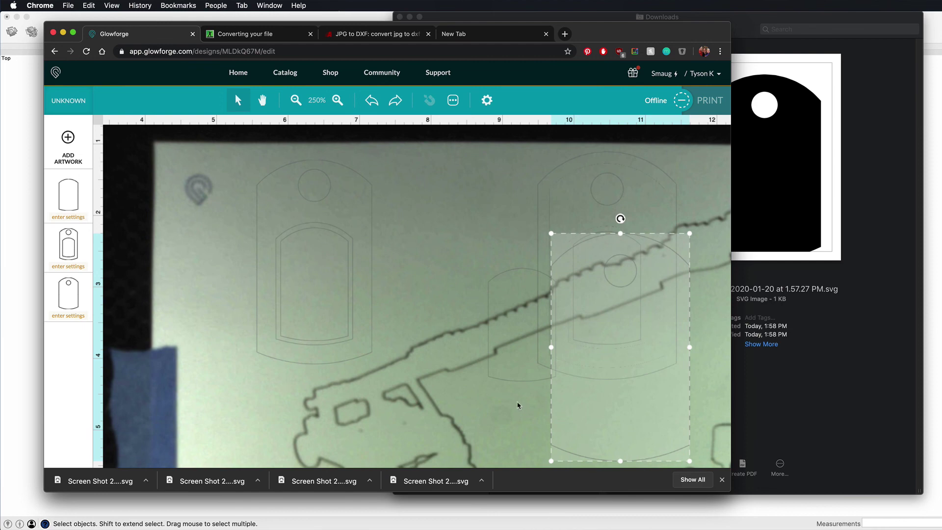
Step: Delete the stray small outline and drag the remaining tag outline between the other two
left_click(512, 381)
key("Delete")
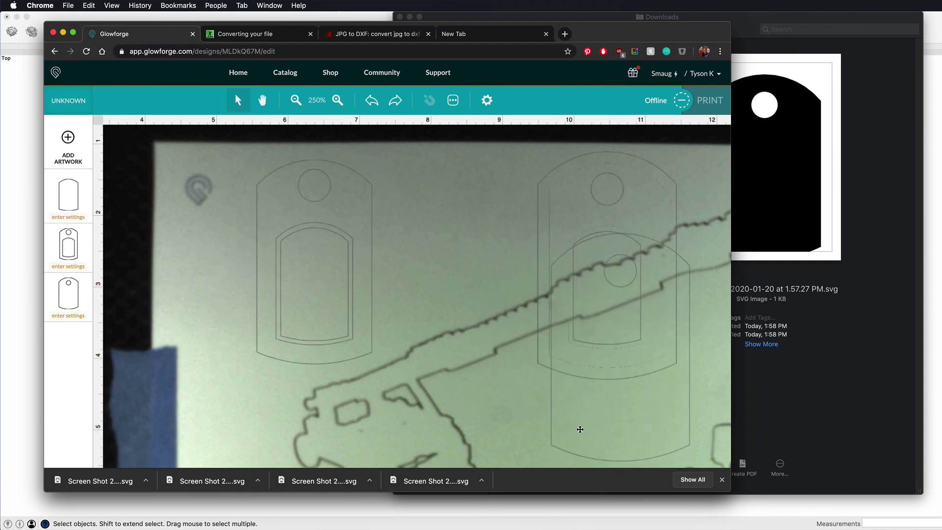
left_click(551, 418)
left_click_drag(551, 418, 382, 329)
left_click(404, 400)
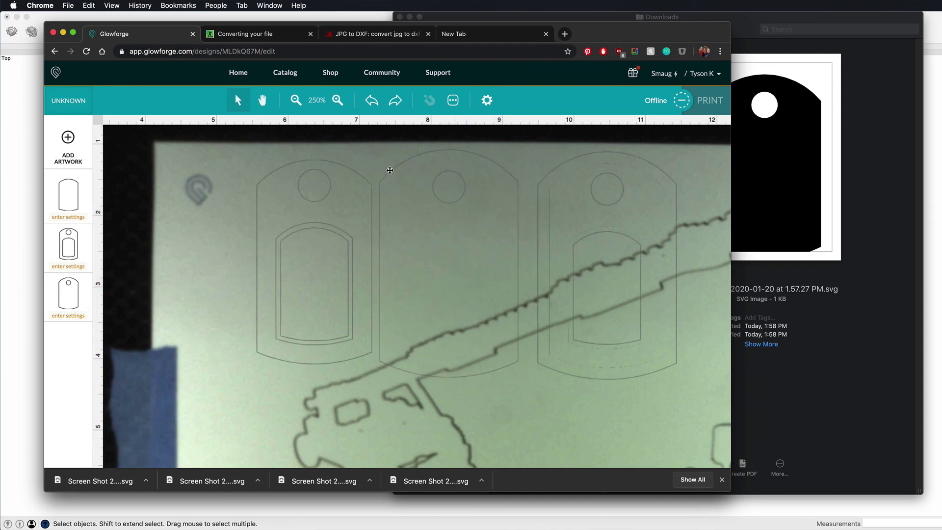